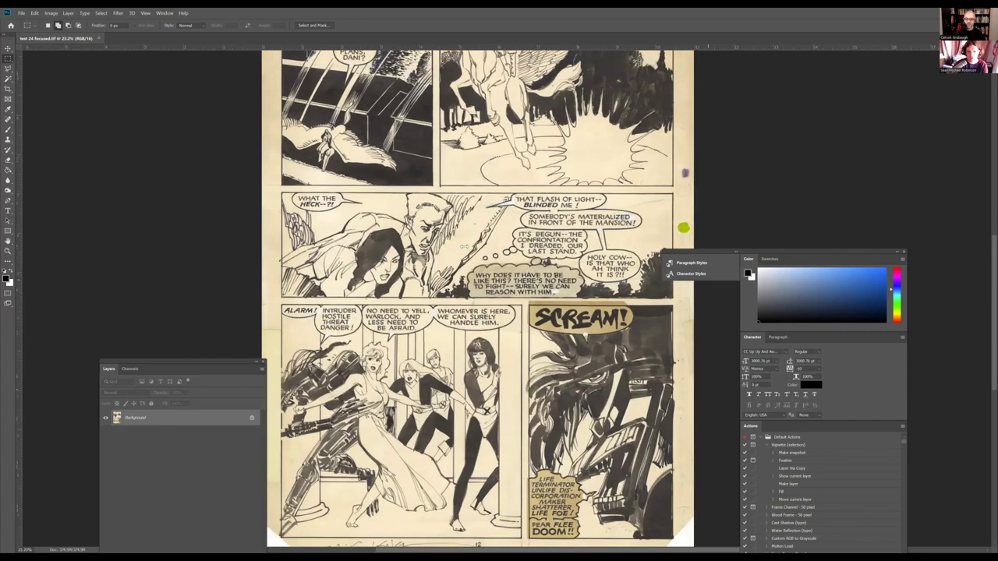
# Move the floating Layers panel aside so it uncovers the lower part of the scanned comic page's first panel.
pyautogui.scroll(3, 614, 43)
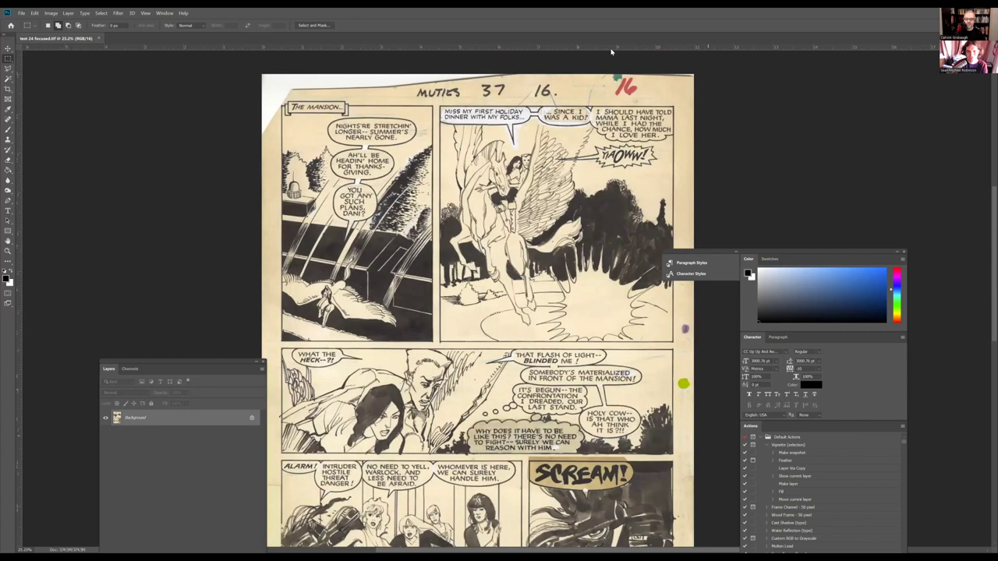
pyautogui.scroll(2, 614, 43)
pyautogui.scroll(1, 587, 144)
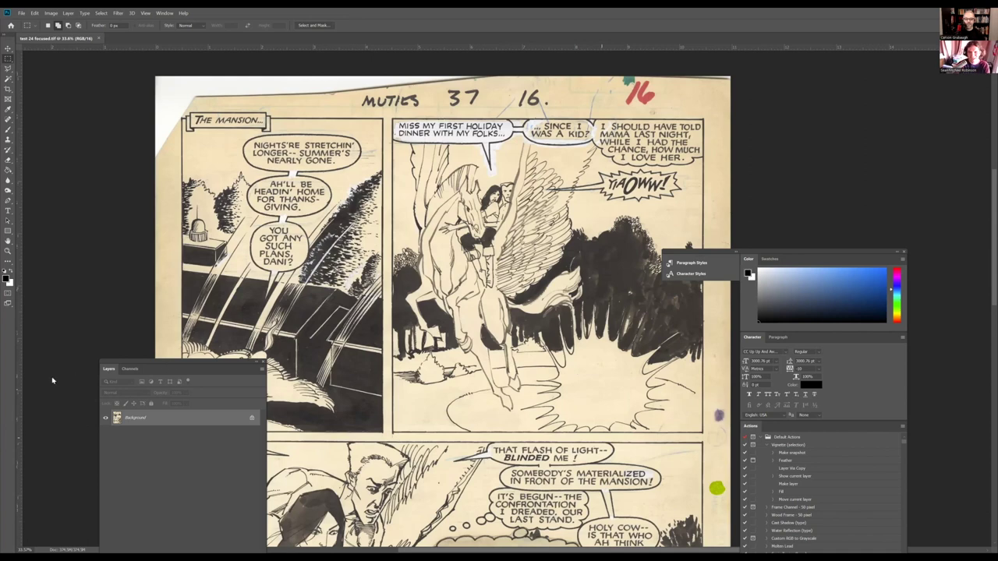
pyautogui.moveTo(53, 380); pyautogui.dragTo(24, 386)
# Examine the inks and lettering in the upper panels of the scanned comic page, from the mansion scene to the winged horse.
pyautogui.scroll(1, 290, 152)
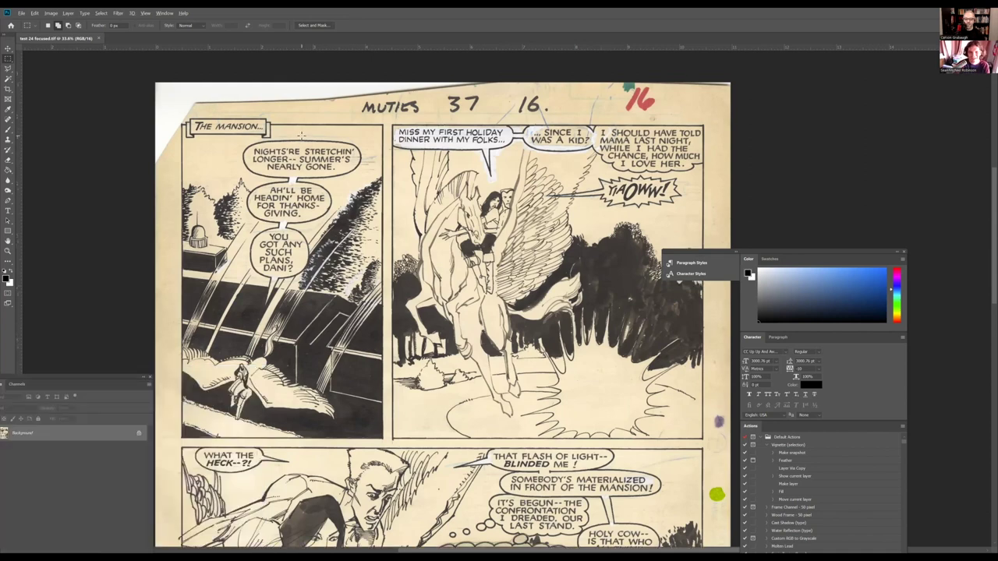
pyautogui.scroll(1, 568, 222)
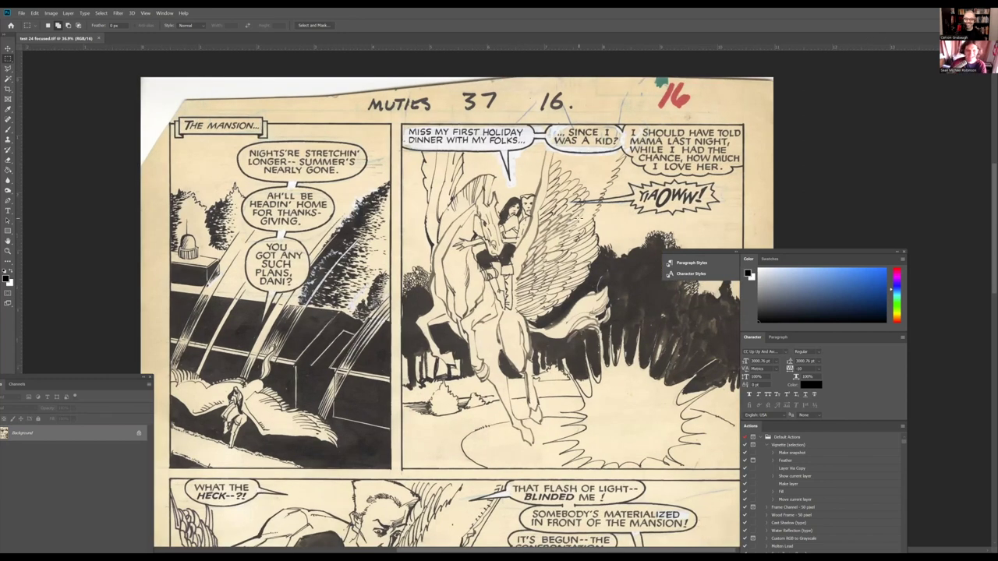
pyautogui.scroll(-1, 569, 224)
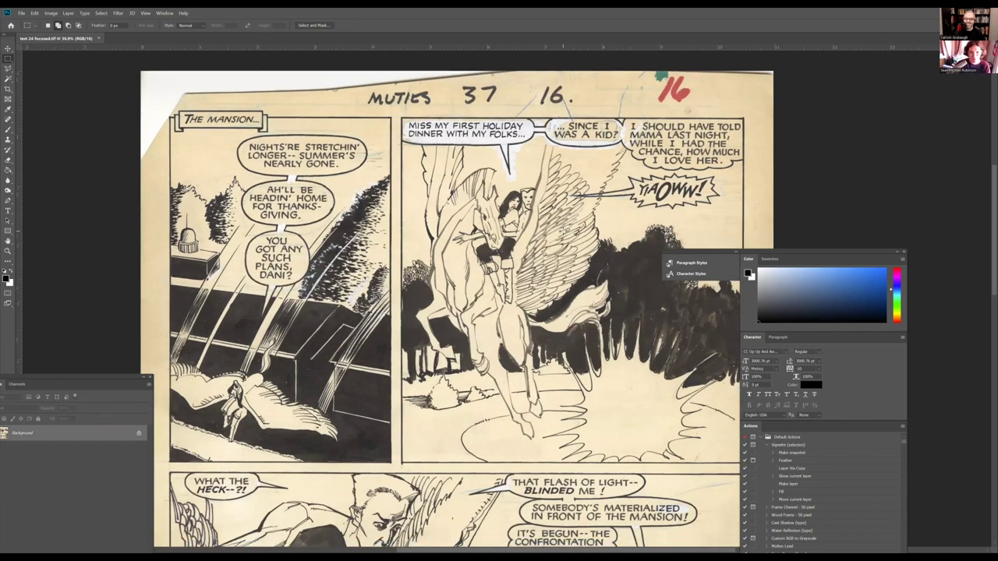
pyautogui.scroll(-1, 558, 232)
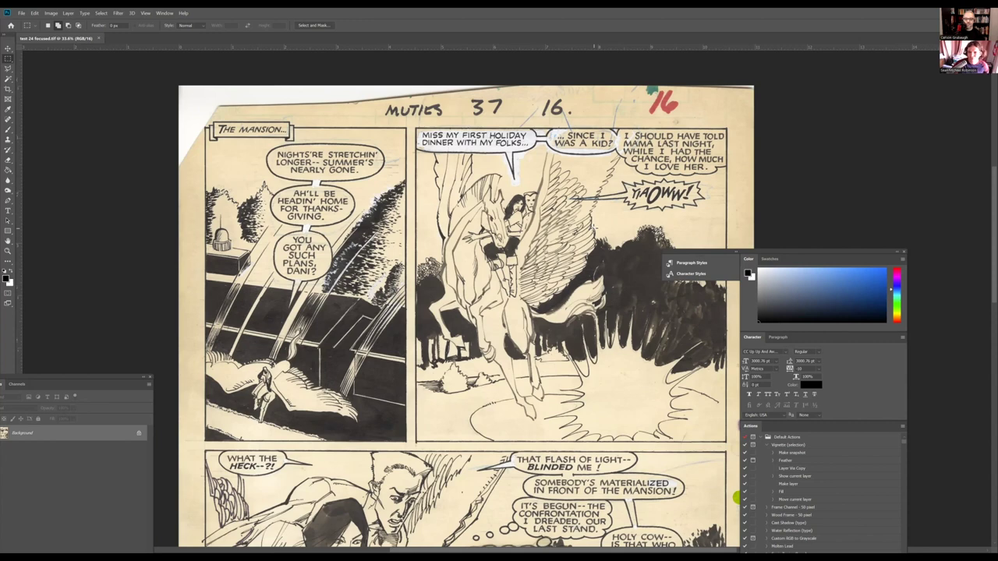
pyautogui.scroll(-1, 638, 335)
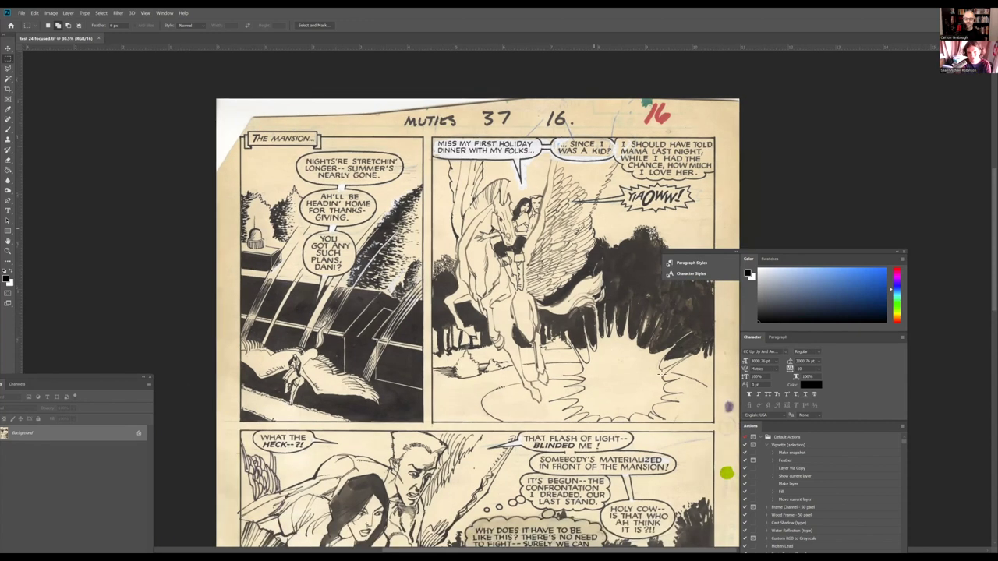
pyautogui.scroll(-3, 638, 336)
pyautogui.scroll(-2, 637, 335)
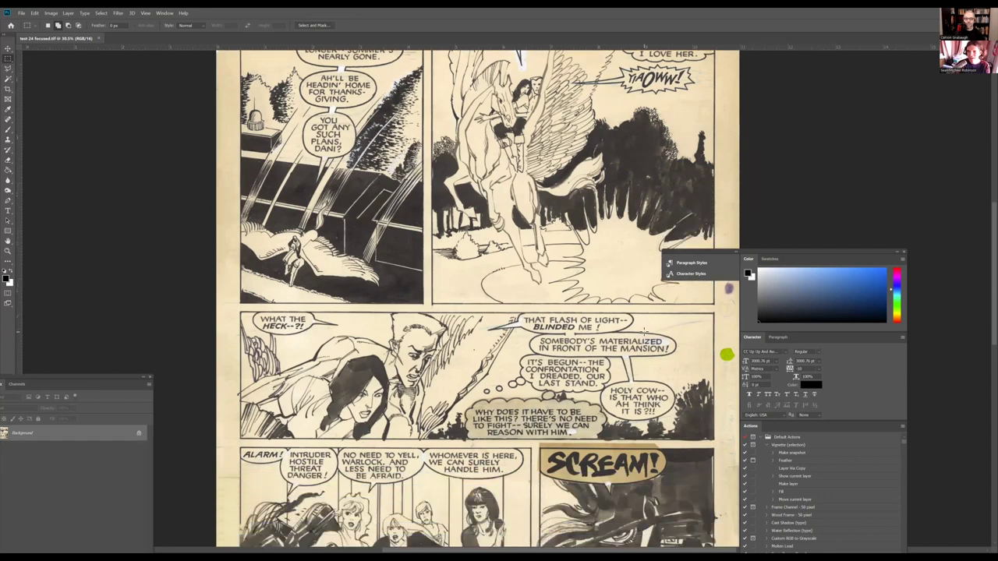
pyautogui.scroll(-2, 641, 333)
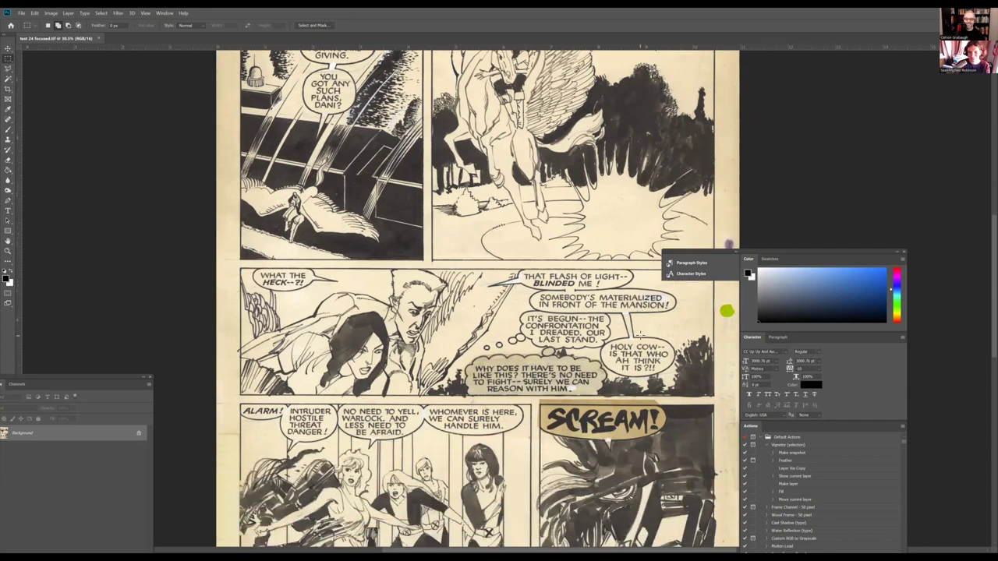
pyautogui.scroll(3, 639, 335)
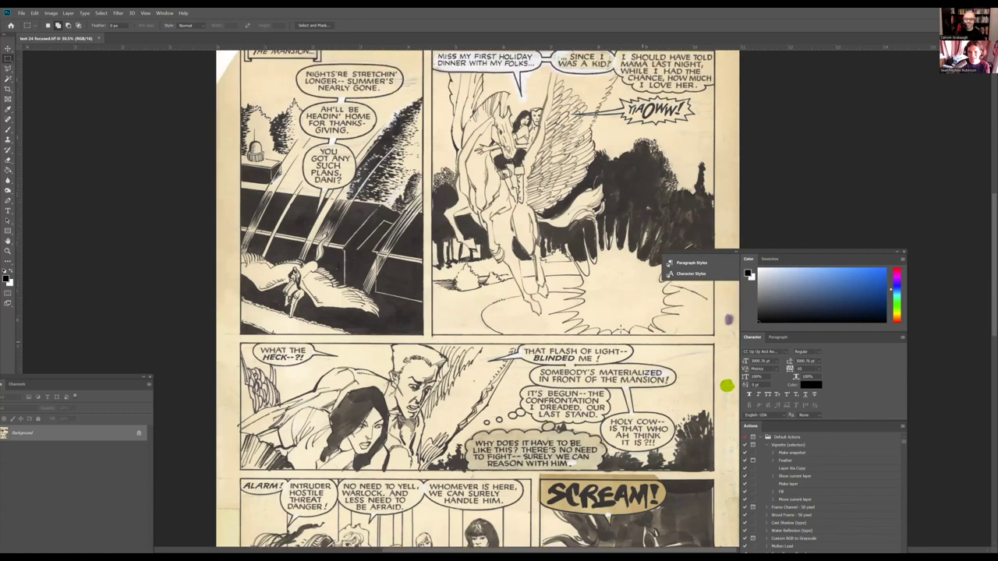
pyautogui.scroll(3, 622, 329)
pyautogui.scroll(1, 618, 189)
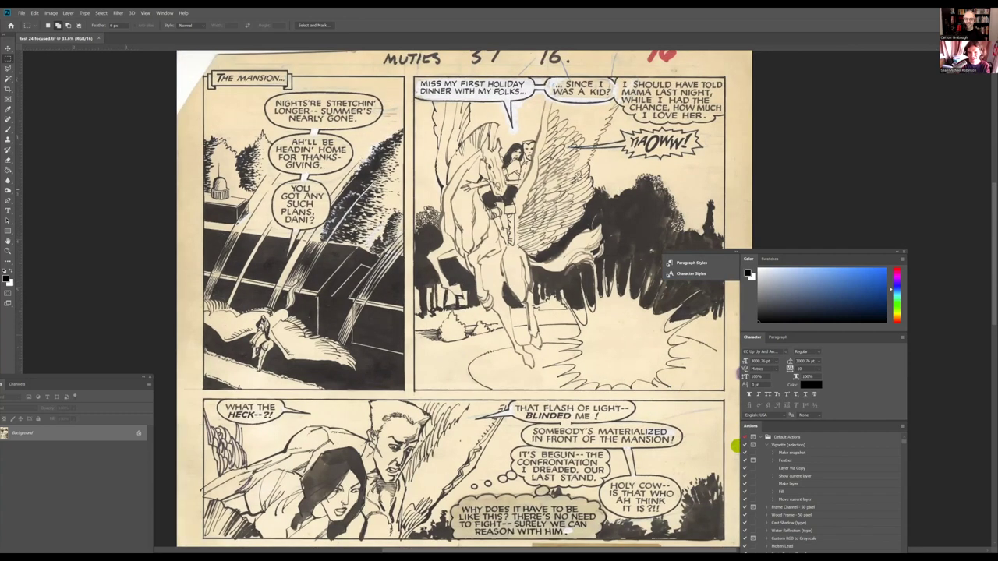
pyautogui.scroll(2, 571, 168)
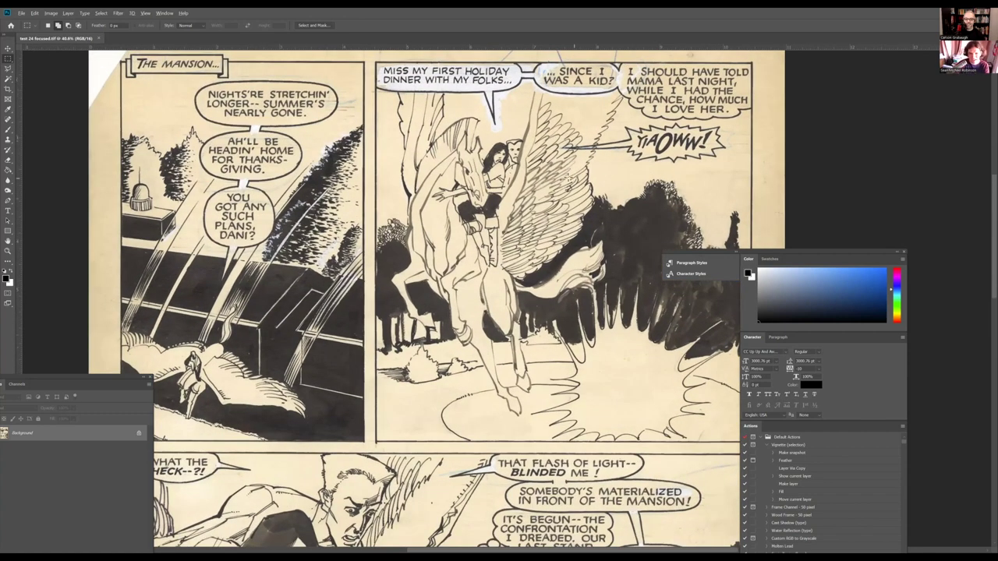
# Look over the whole comic page, from the handwritten top margin to the signature and clipped corners at its bottom edge.
pyautogui.scroll(-1, 566, 177)
pyautogui.scroll(-2, 563, 177)
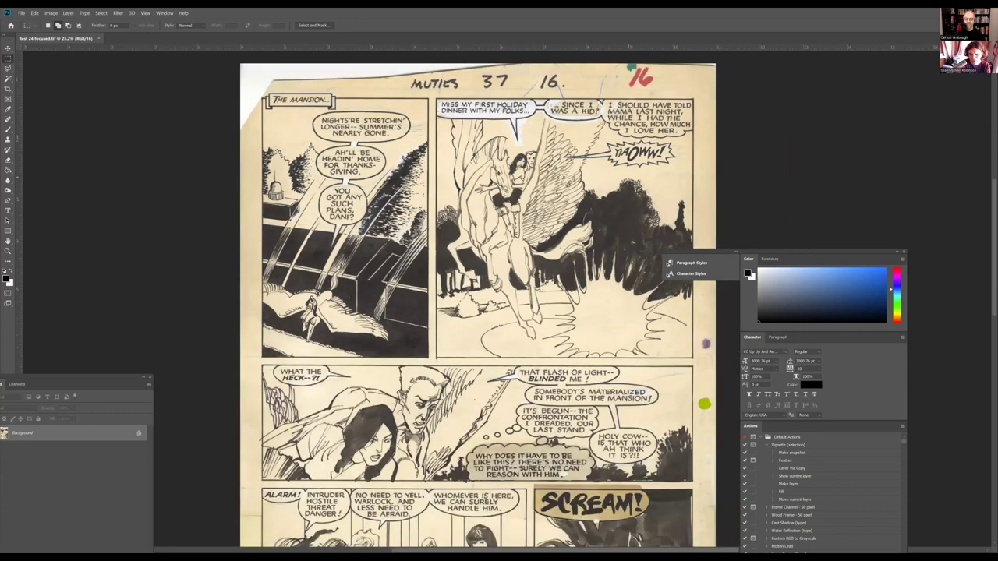
pyautogui.scroll(-3, 563, 296)
pyautogui.scroll(-1, 691, 290)
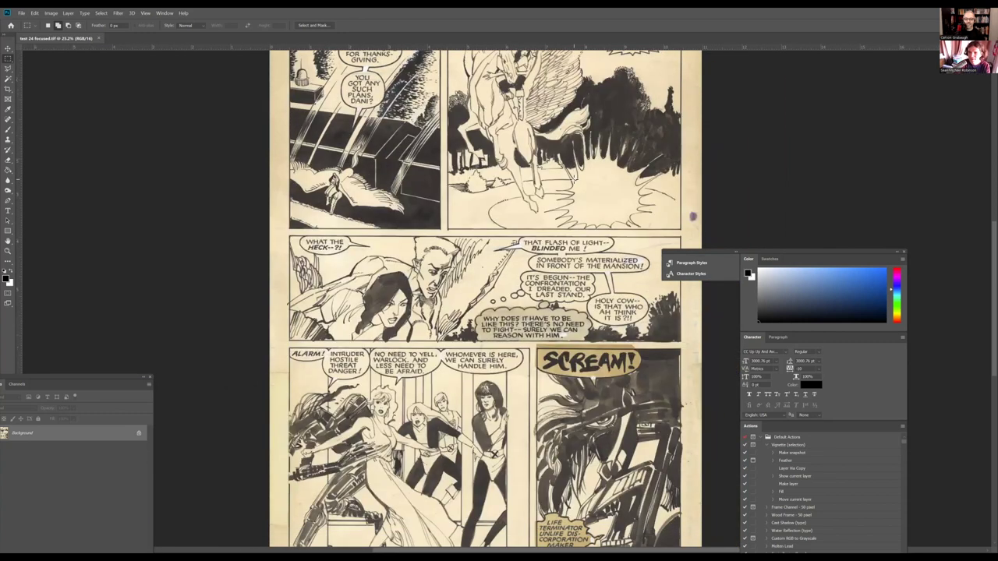
pyautogui.scroll(-3, 691, 206)
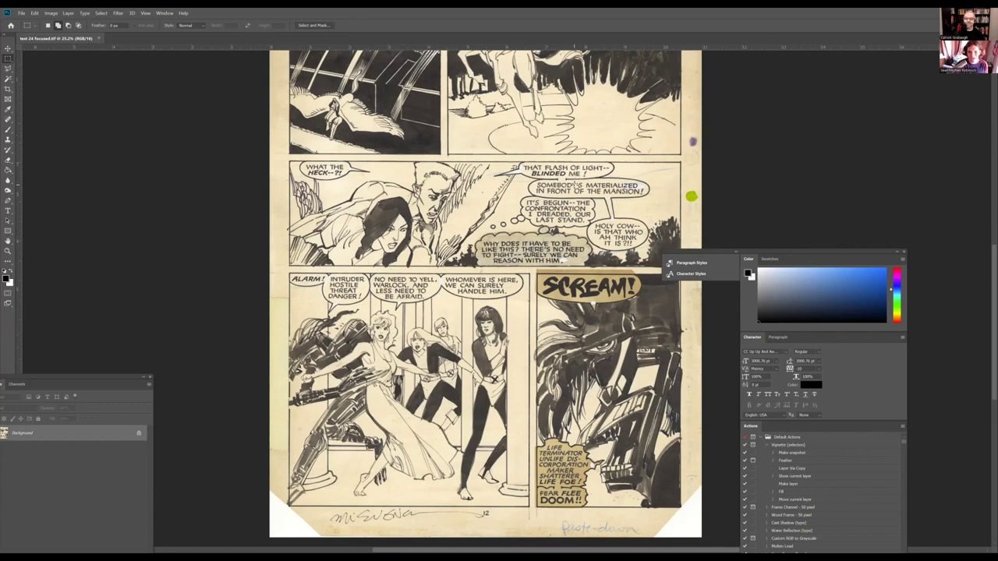
pyautogui.scroll(2, 523, 154)
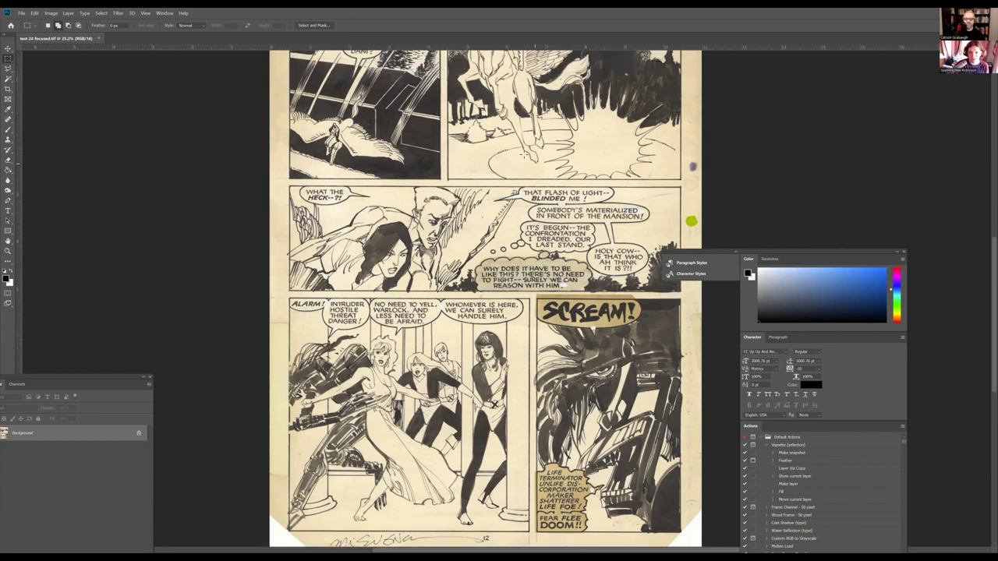
pyautogui.scroll(8, 523, 155)
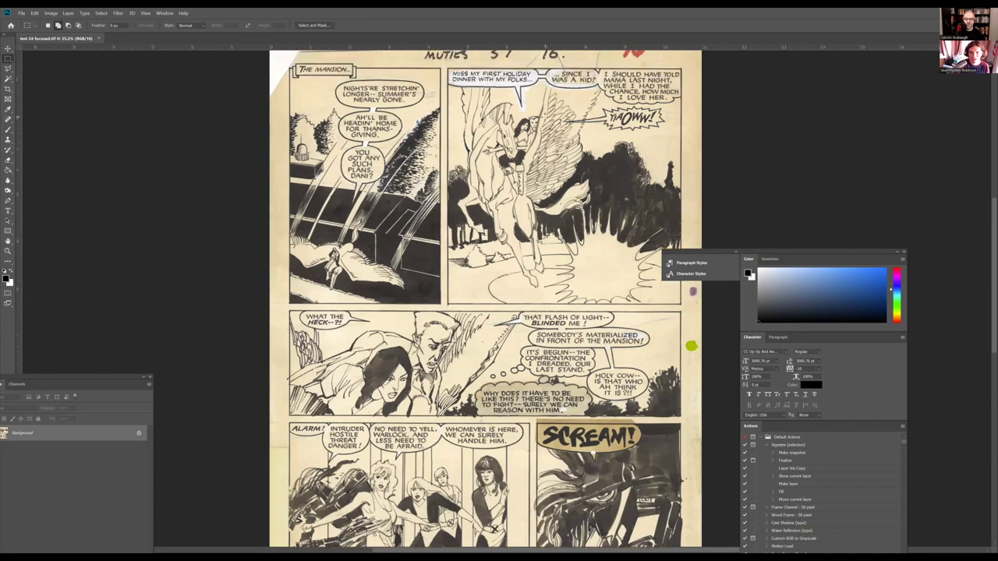
pyautogui.scroll(1, 485, 299)
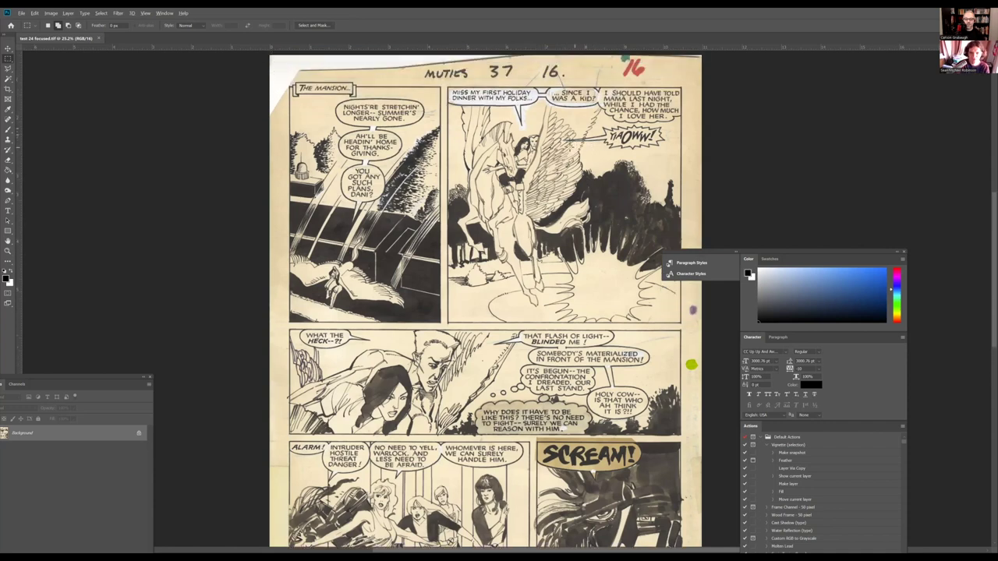
# Move the floating Color, Character and Actions panel group clear of the comic page.
pyautogui.scroll(1, 568, 150)
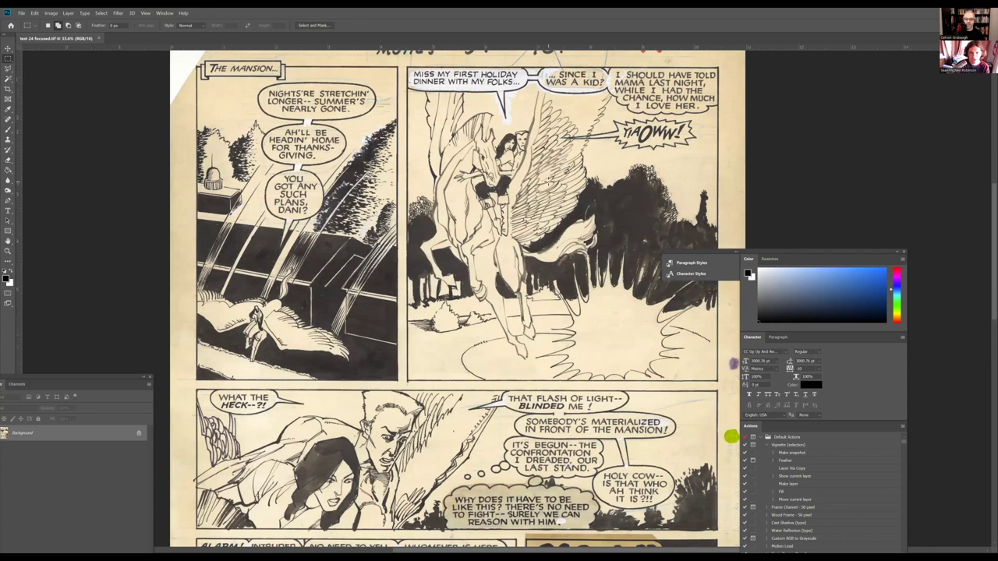
pyautogui.scroll(-1, 569, 174)
pyautogui.scroll(1, 465, 299)
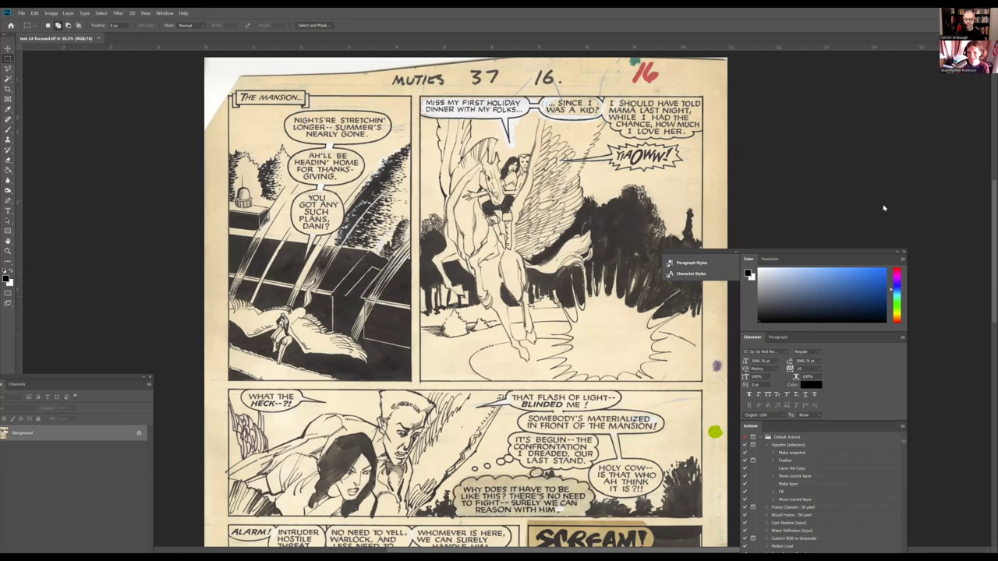
pyautogui.moveTo(806, 252); pyautogui.dragTo(884, 199)
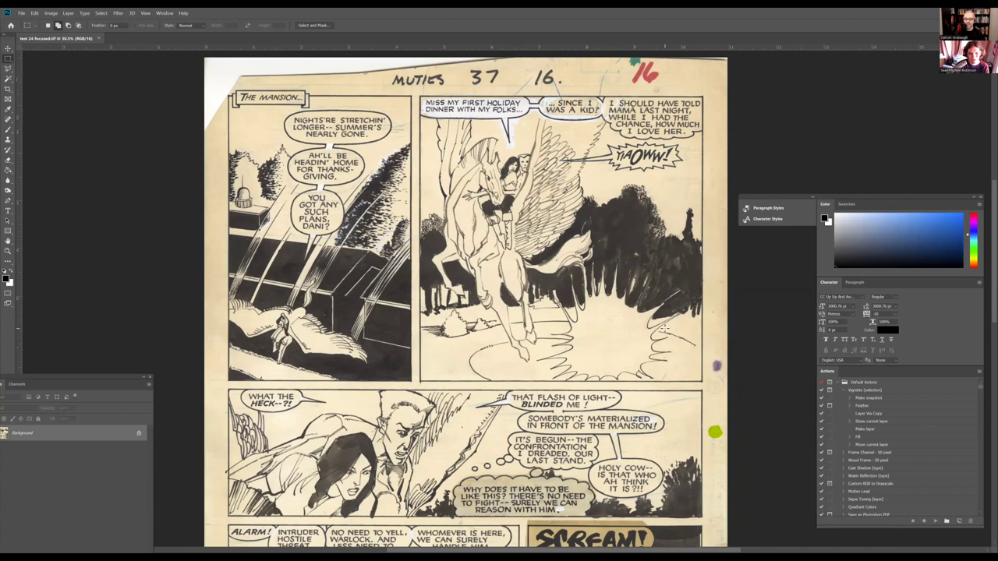
# Examine the middle and lower comic panels, including the discoloured paste-up lettering around "SCREAM!" and the bottom margin notes.
pyautogui.scroll(-3, 664, 331)
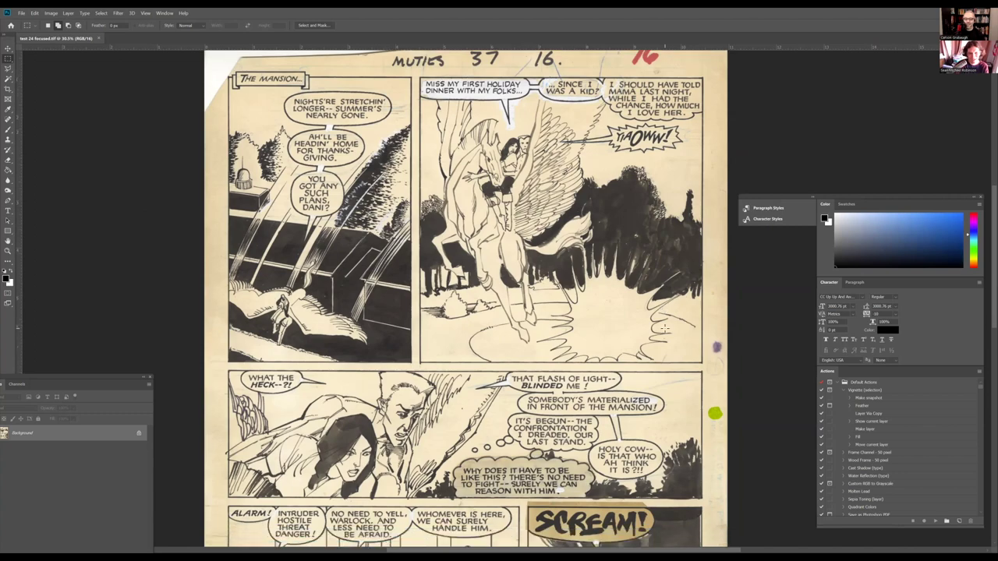
pyautogui.scroll(-10, 664, 331)
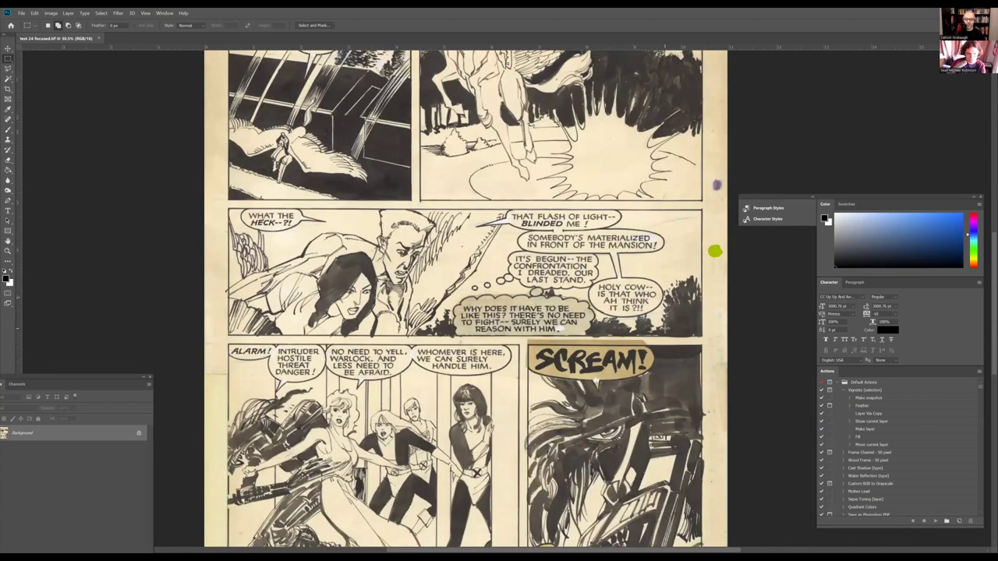
pyautogui.scroll(-1, 665, 331)
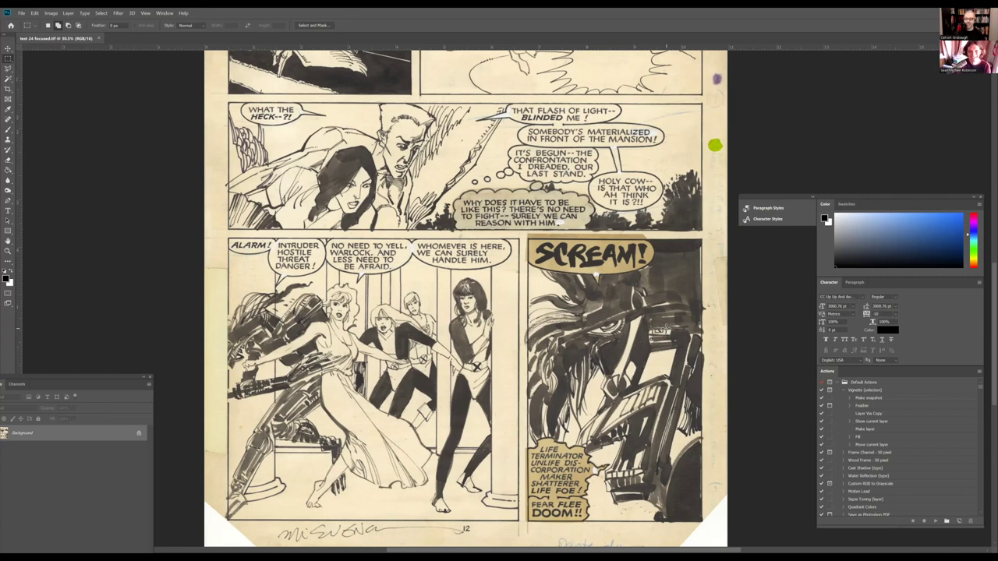
pyautogui.scroll(-2, 661, 341)
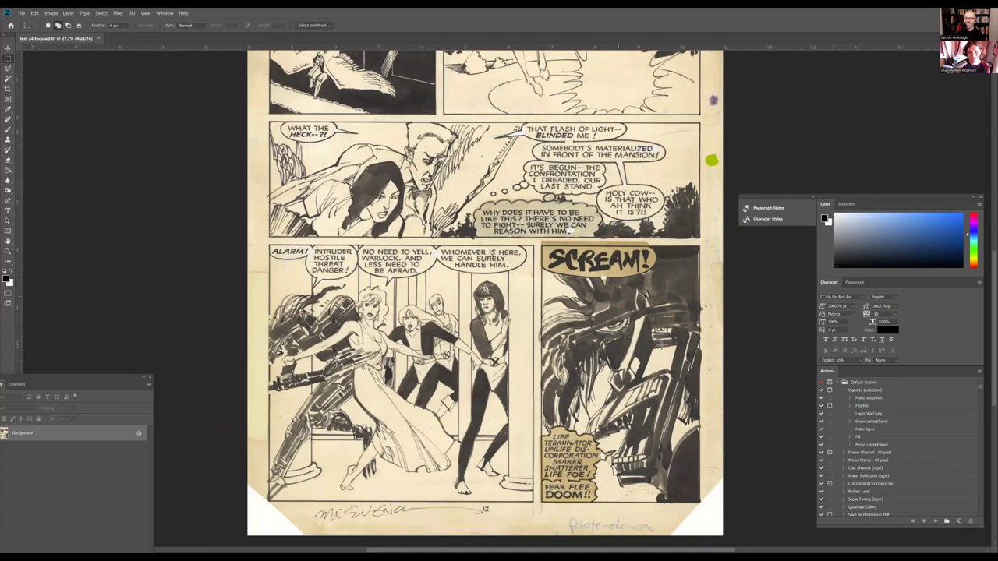
pyautogui.scroll(3, 660, 343)
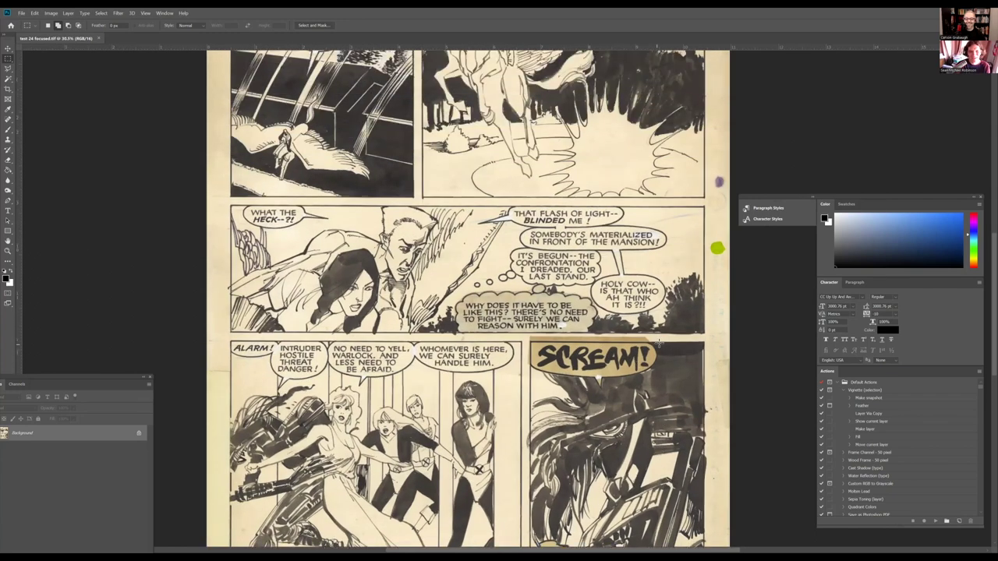
pyautogui.scroll(5, 659, 342)
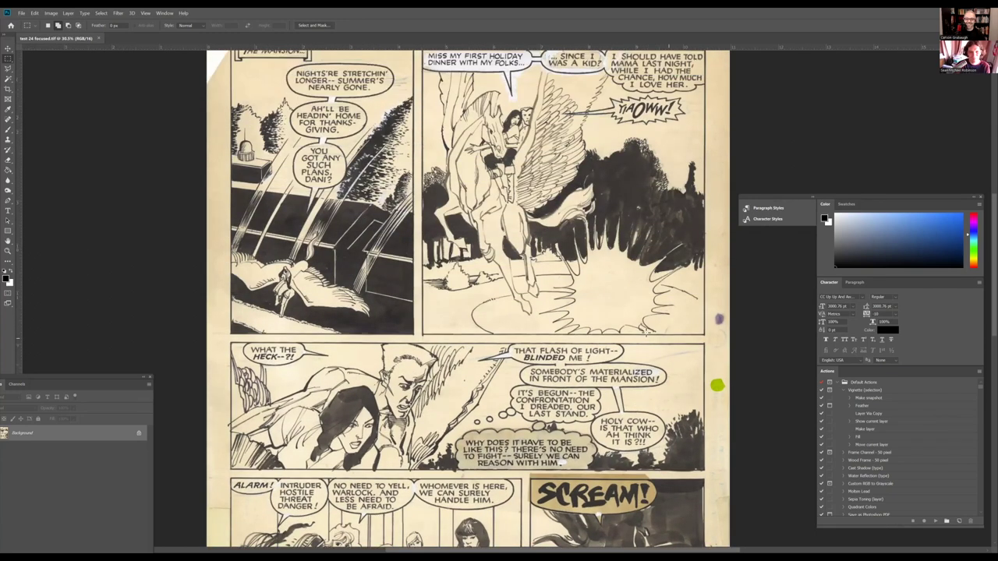
pyautogui.scroll(4, 647, 331)
pyautogui.scroll(1, 645, 312)
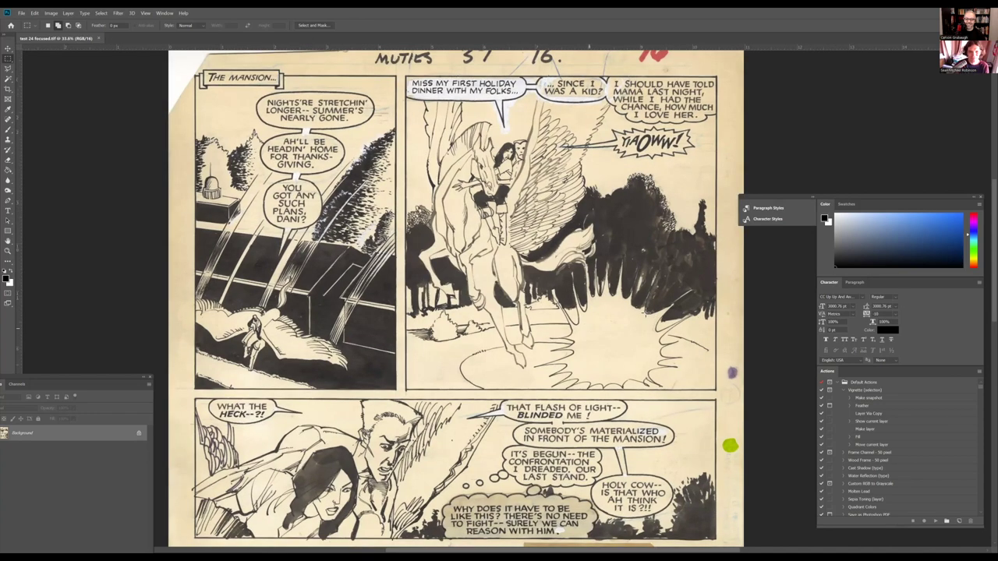
# Inspect the black ink areas of the winged-horse panel up close and compare them with the rest of the page.
pyautogui.scroll(2, 645, 312)
pyautogui.scroll(3, 623, 296)
pyautogui.scroll(2, 596, 277)
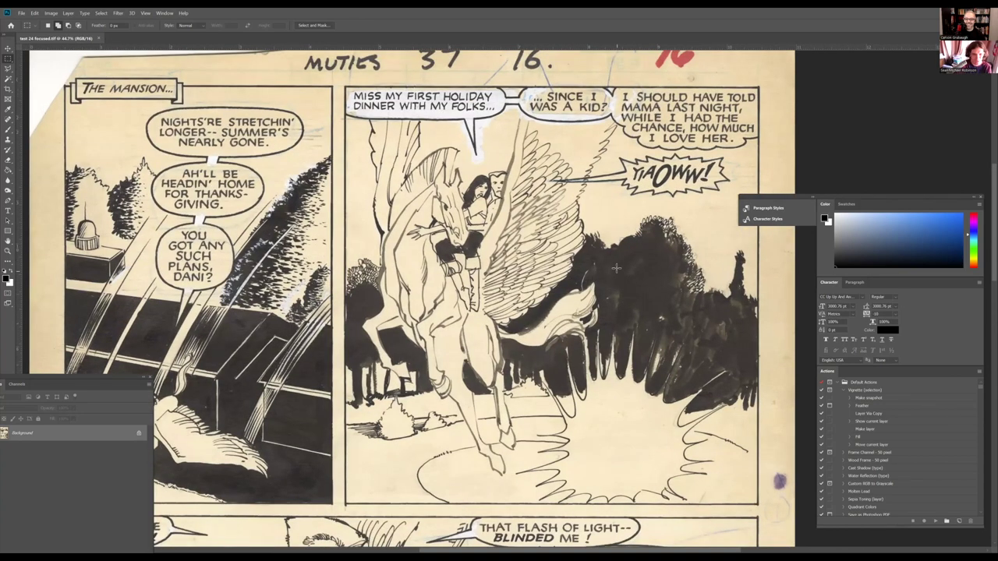
pyautogui.scroll(-2, 616, 281)
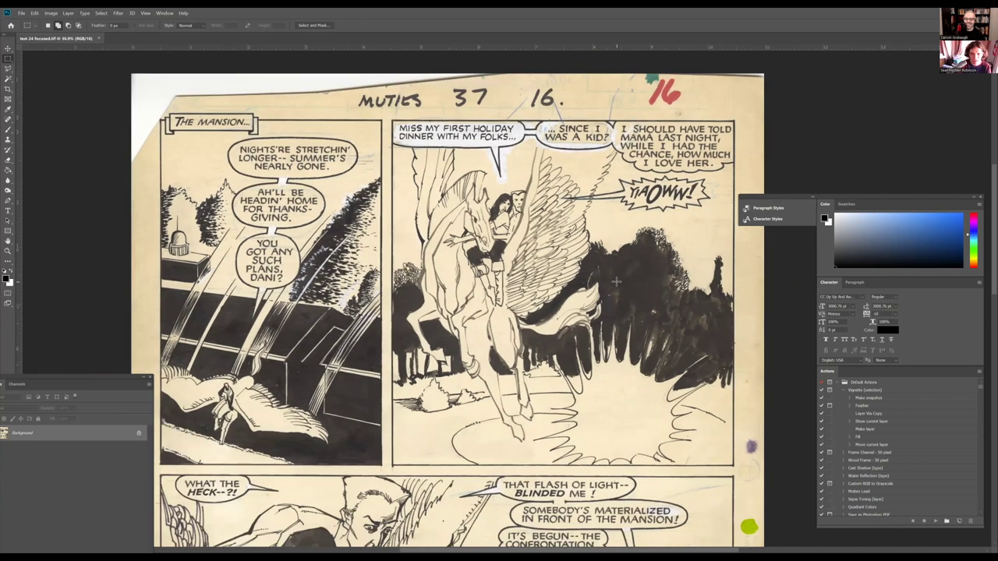
pyautogui.scroll(-2, 616, 282)
pyautogui.scroll(-4, 613, 285)
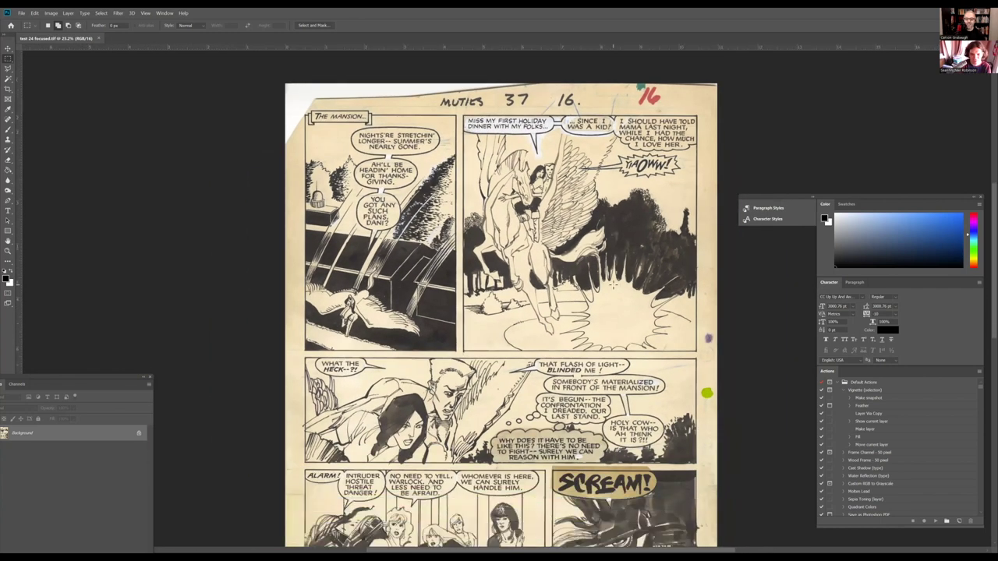
pyautogui.scroll(-4, 612, 284)
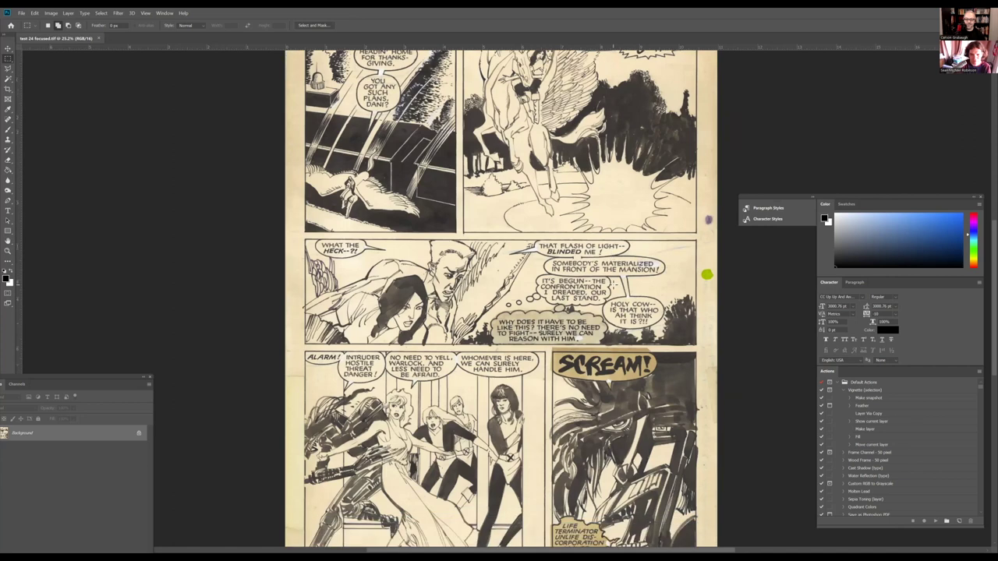
pyautogui.scroll(-3, 659, 407)
pyautogui.scroll(1, 659, 407)
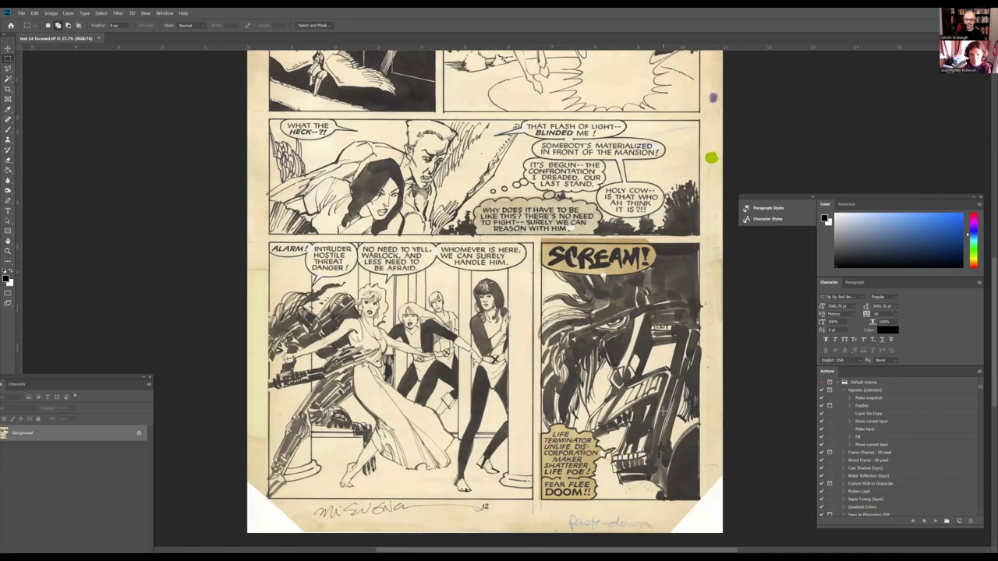
pyautogui.scroll(-2, 658, 406)
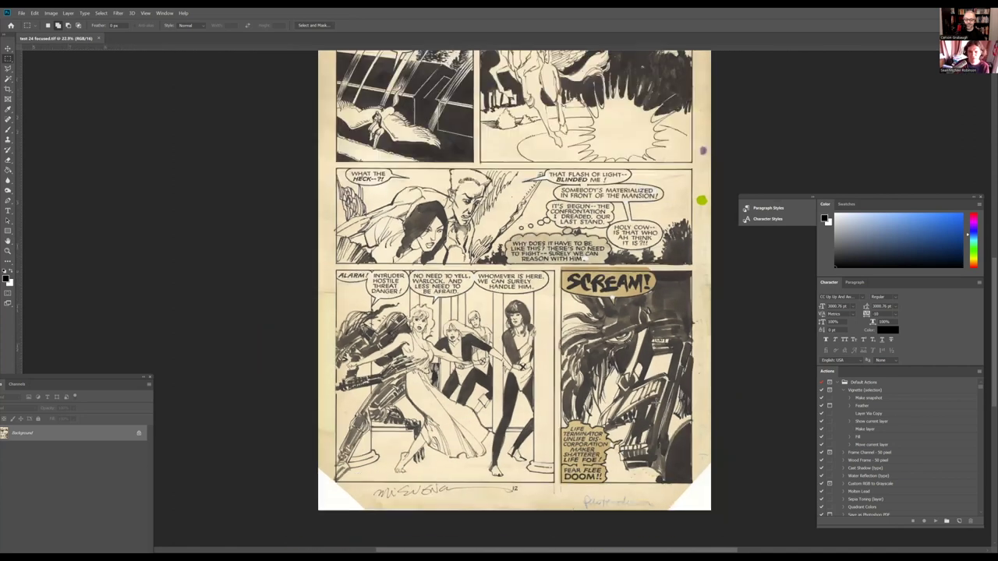
pyautogui.scroll(-1, 658, 406)
pyautogui.scroll(2, 657, 158)
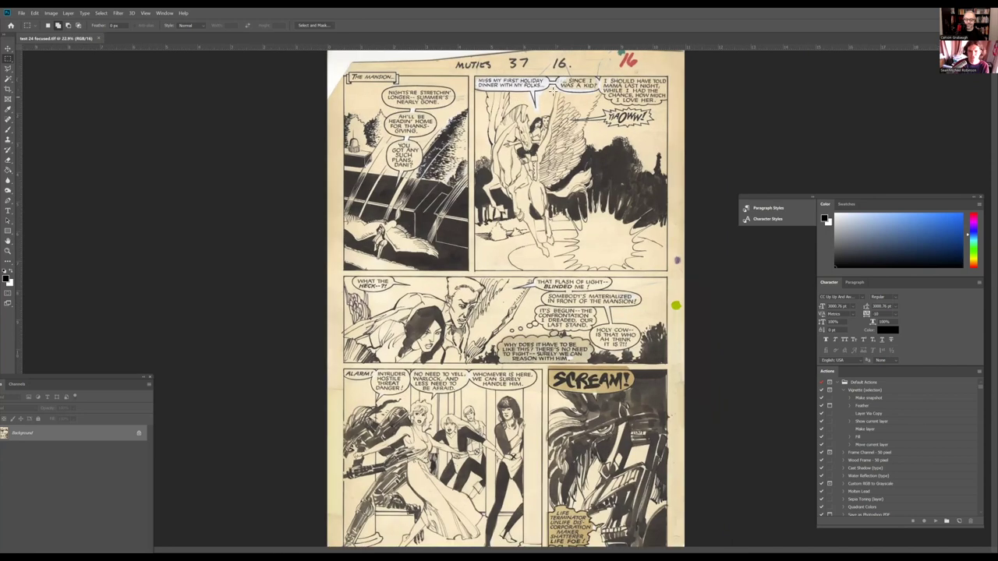
# Examine the inks and white-backed word balloons of the top two panels and compare them with the panels below.
pyautogui.scroll(1, 656, 158)
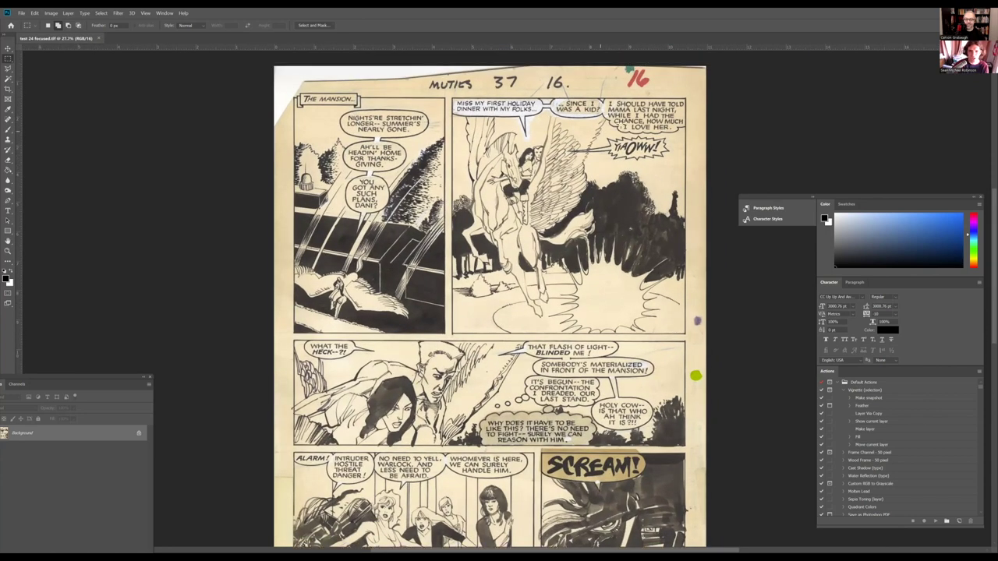
pyautogui.scroll(2, 604, 156)
pyautogui.scroll(1, 604, 168)
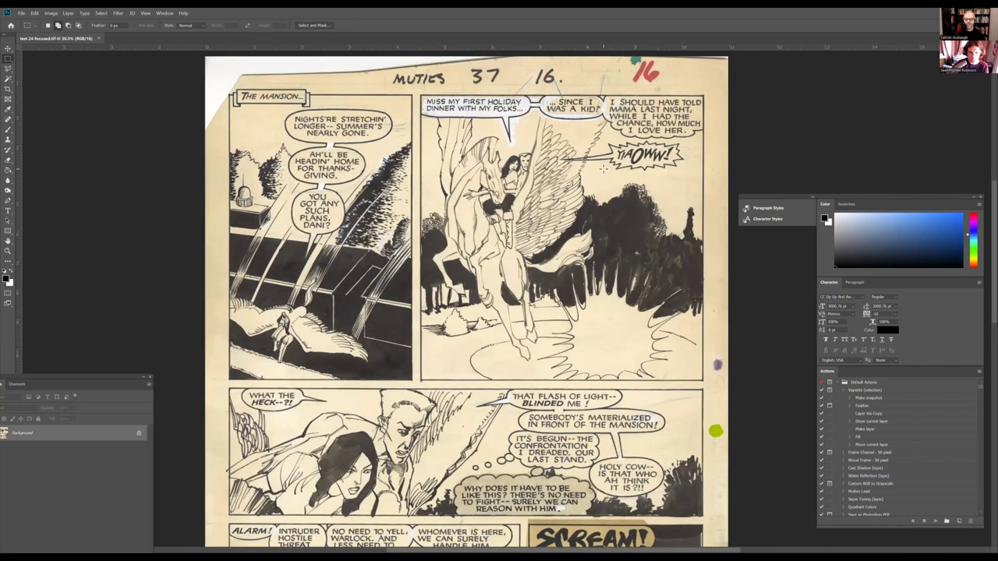
pyautogui.scroll(1, 604, 168)
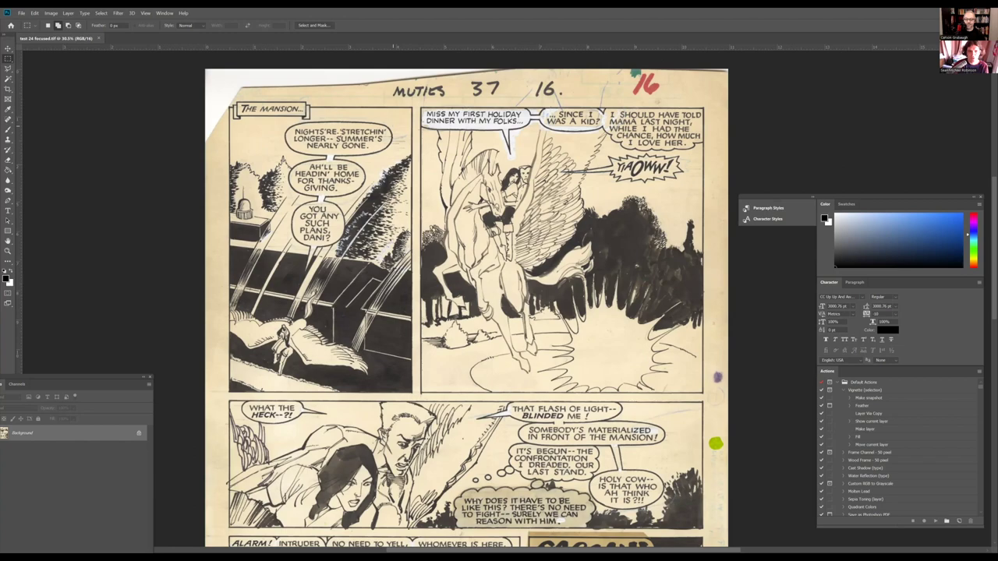
pyautogui.scroll(4, 438, 132)
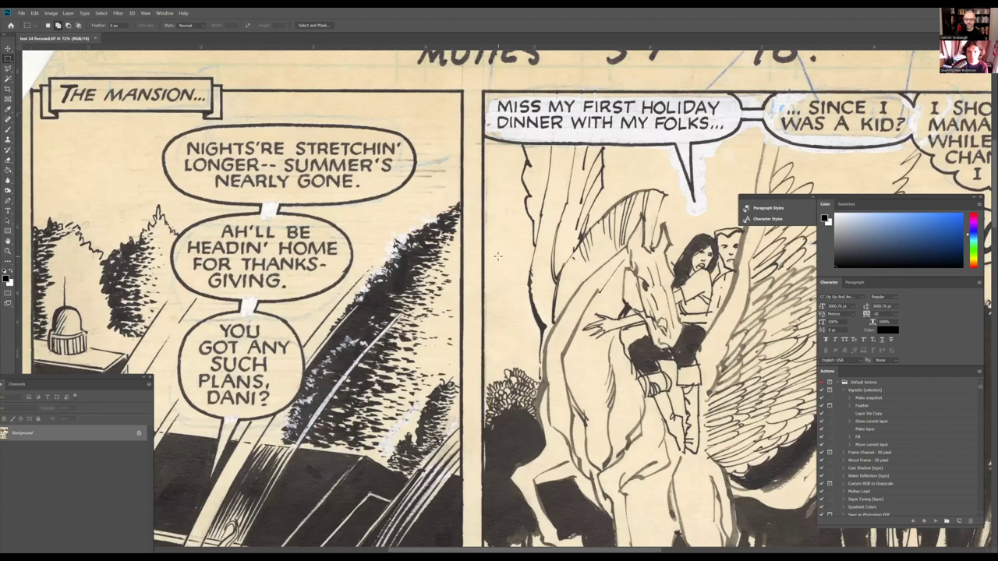
pyautogui.scroll(-4, 495, 260)
pyautogui.scroll(-5, 495, 261)
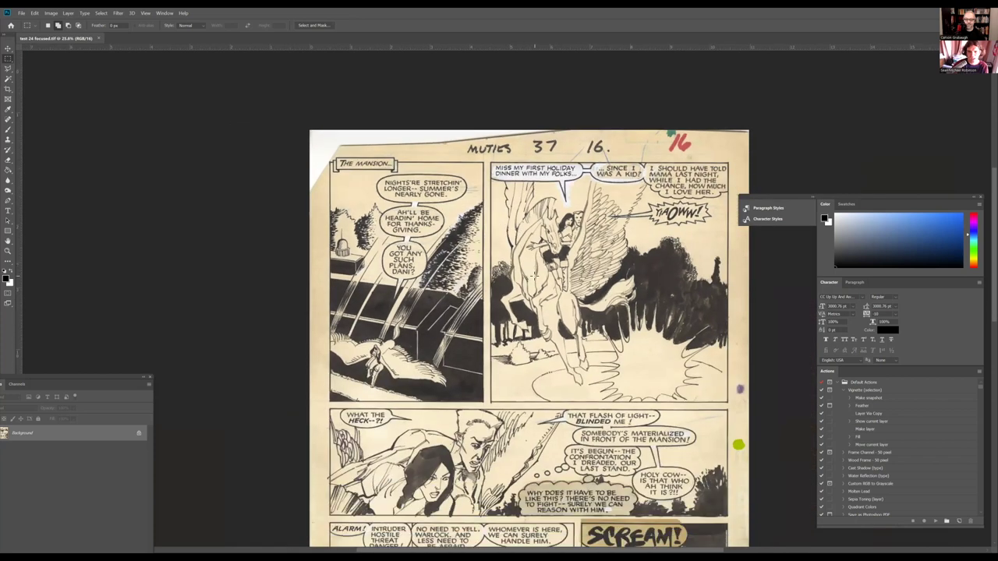
pyautogui.scroll(-2, 612, 362)
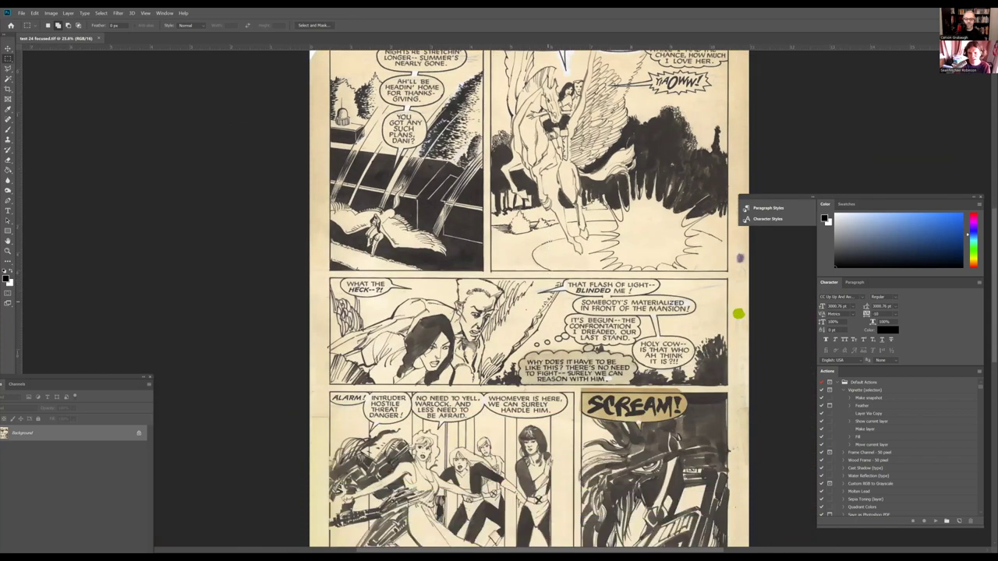
pyautogui.scroll(-3, 612, 362)
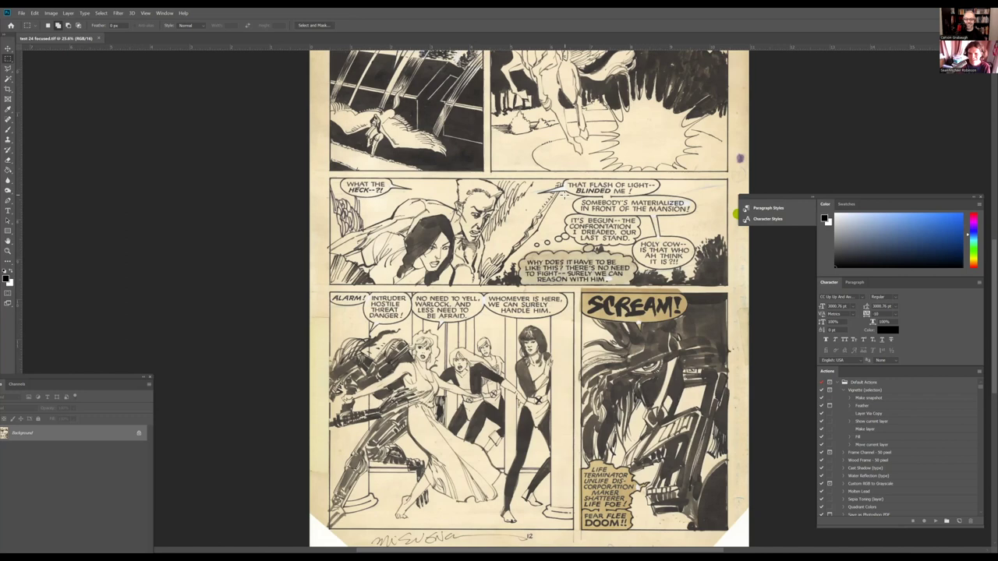
pyautogui.scroll(4, 564, 194)
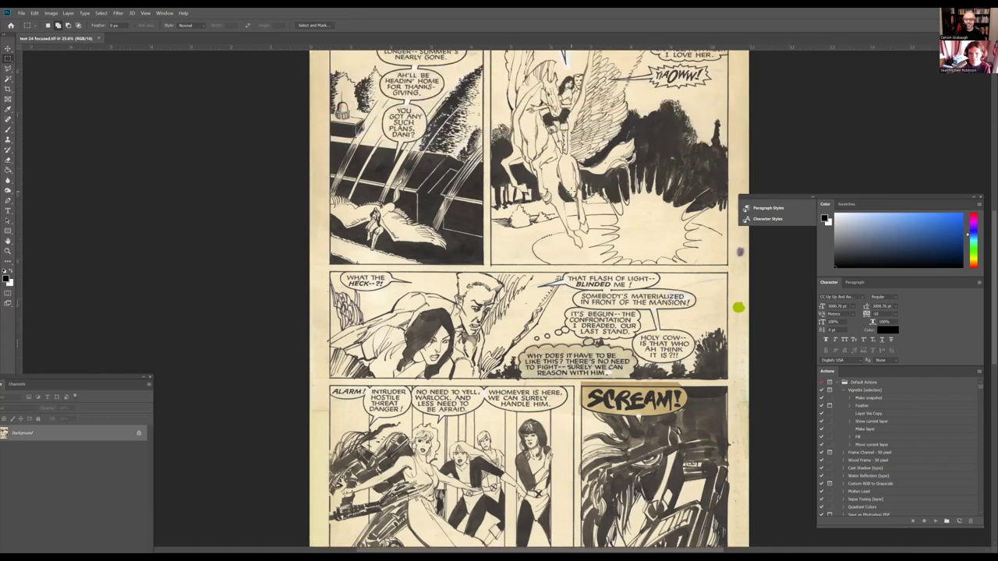
pyautogui.scroll(4, 571, 191)
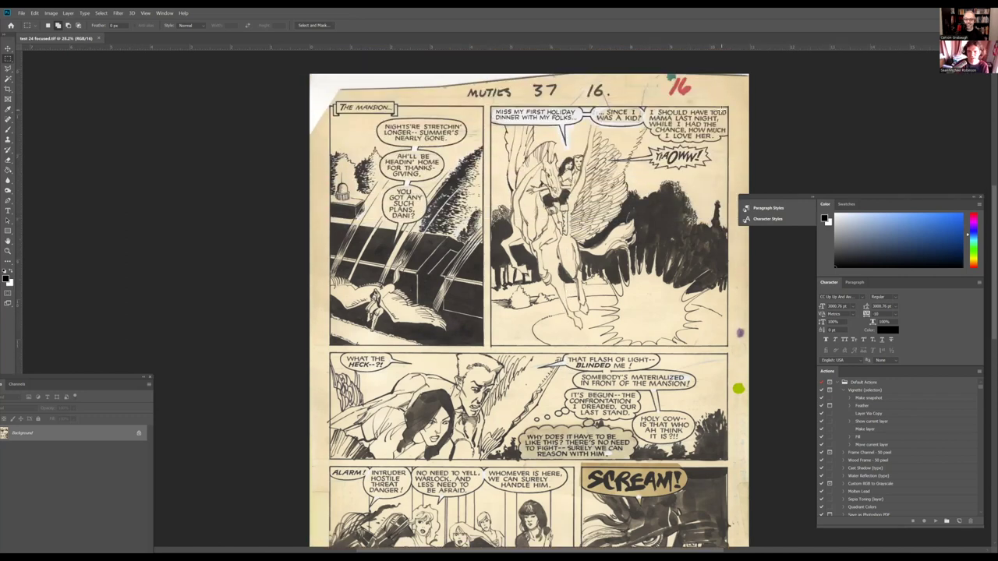
pyautogui.scroll(4, 647, 78)
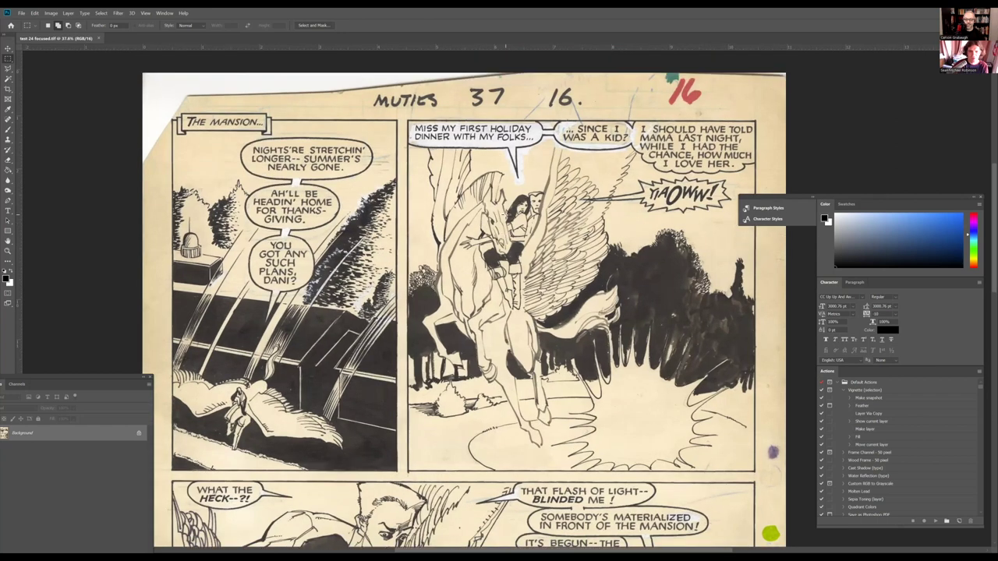
pyautogui.scroll(1, 525, 216)
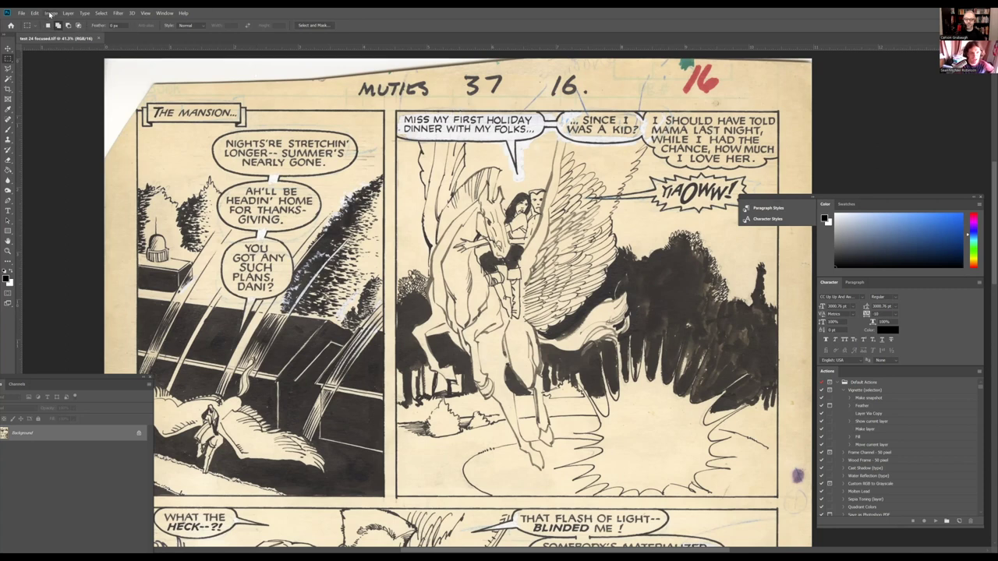
pyautogui.click(50, 13)
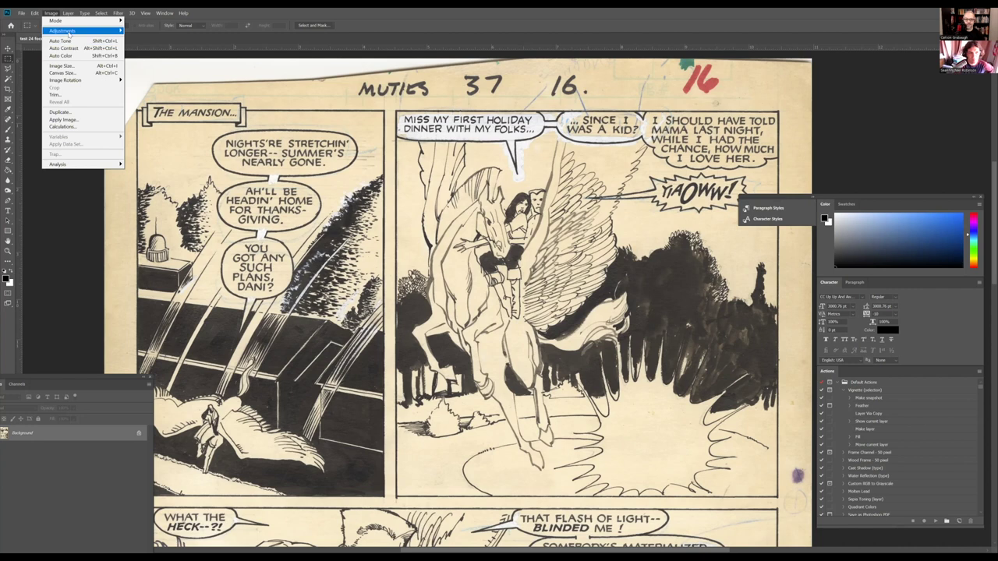
pyautogui.moveTo(69, 33)
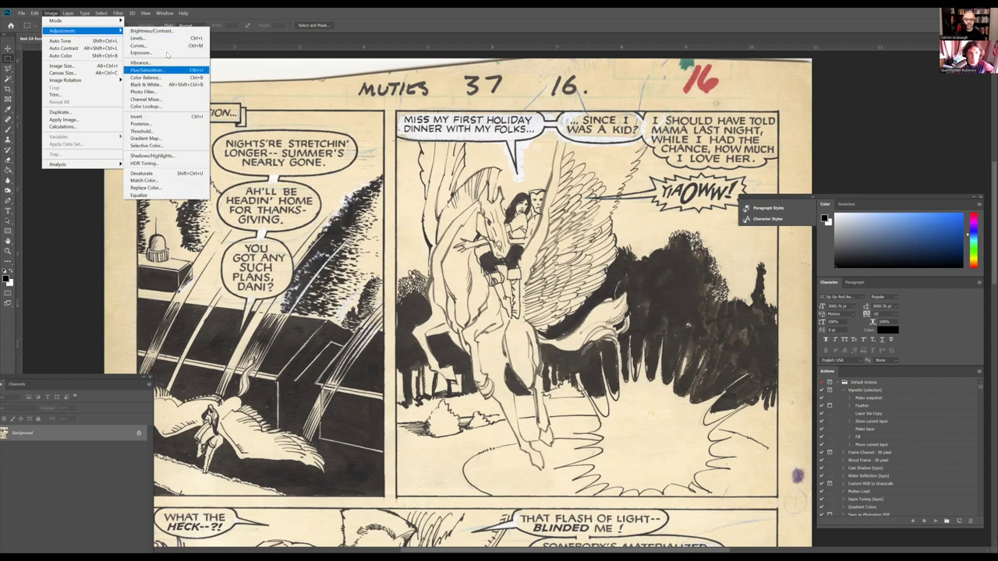
pyautogui.click(188, 36)
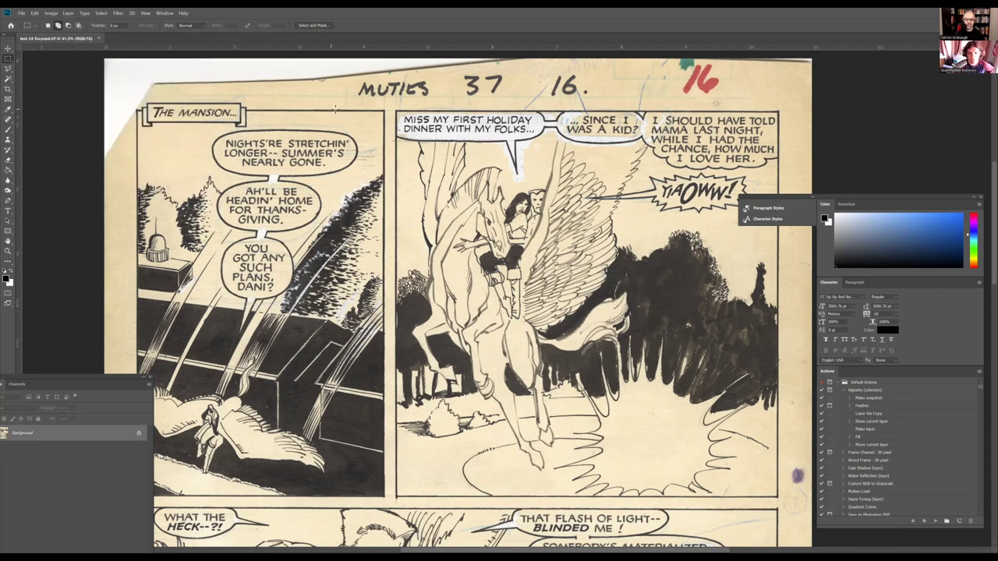
pyautogui.scroll(1, 335, 110)
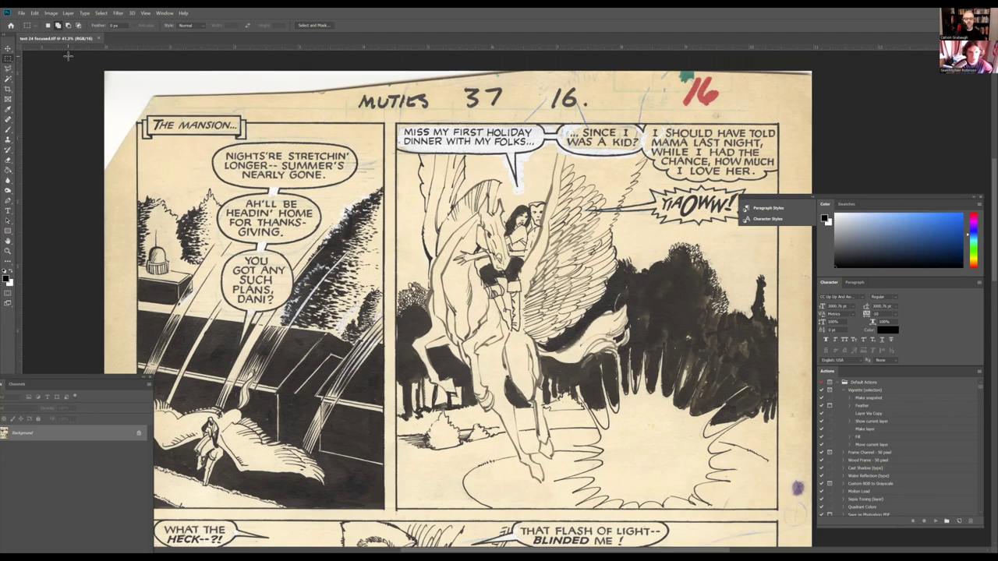
# Begin a Black & White adjustment on the page scan, trying Yellows at -200% before raising it to 232%.
pyautogui.click(51, 13)
pyautogui.moveTo(63, 31)
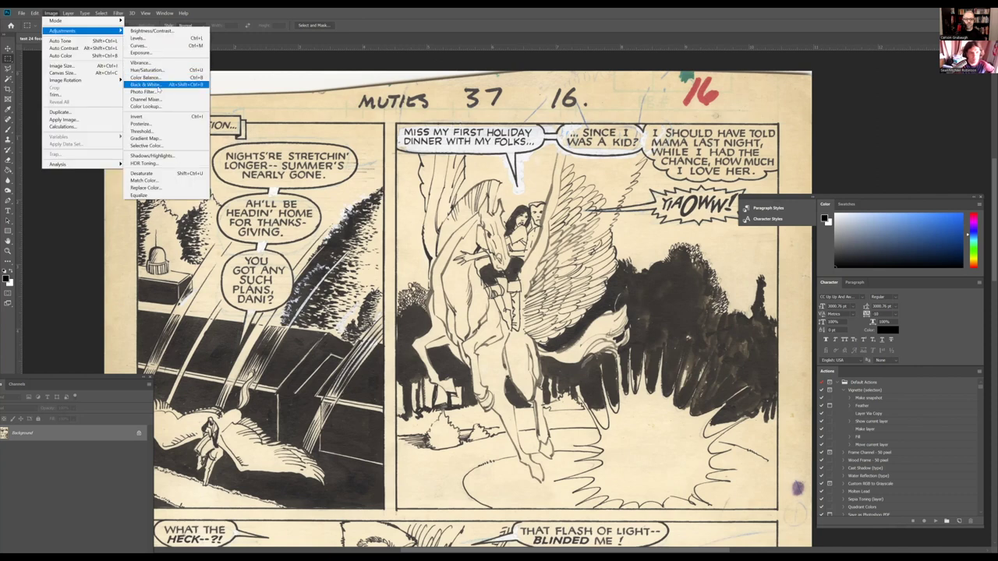
pyautogui.click(153, 85)
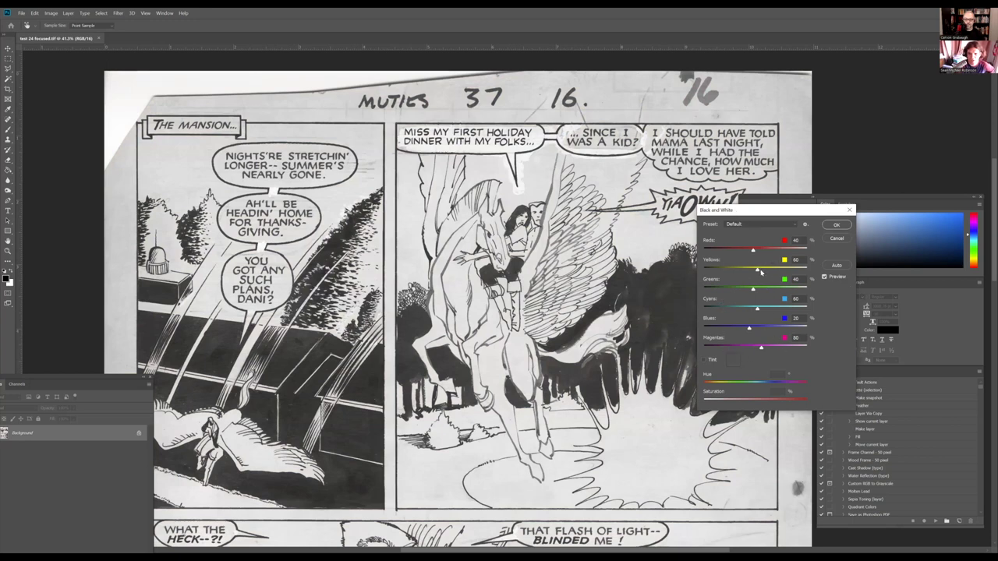
pyautogui.moveTo(761, 272); pyautogui.dragTo(792, 268)
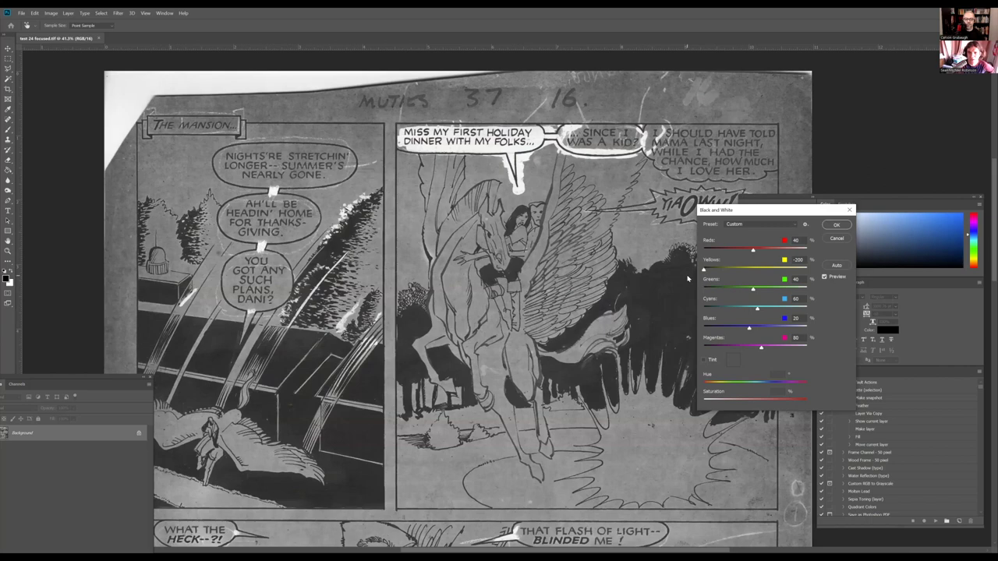
pyautogui.moveTo(725, 267); pyautogui.dragTo(791, 268)
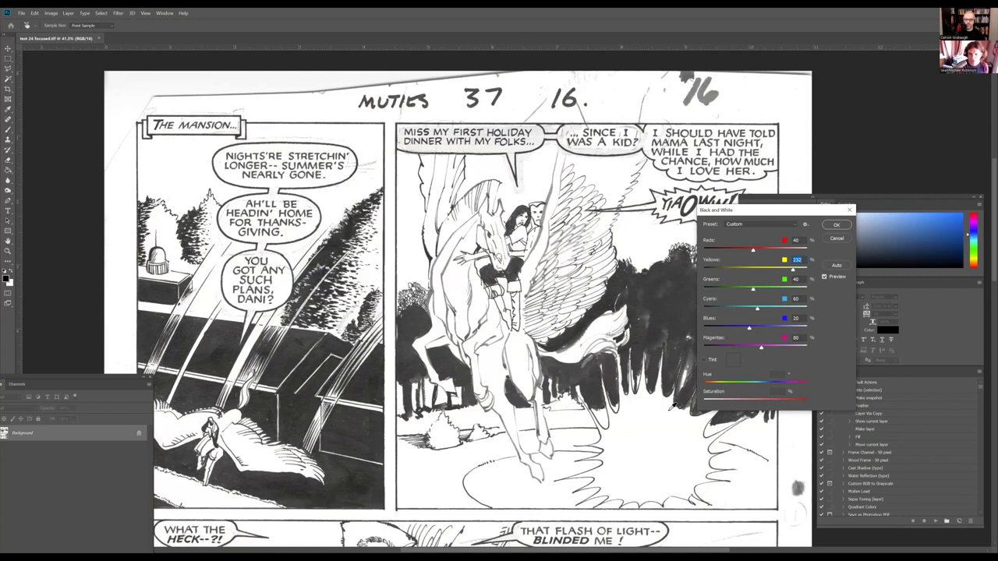
# Set the Black & White mix to Reds 134%, Magentas 153%, Cyans 126% and Blues 96%.
pyautogui.moveTo(762, 251)
pyautogui.mouseDown()
pyautogui.moveTo(788, 251)
pyautogui.moveTo(758, 252)
pyautogui.moveTo(772, 249)
pyautogui.mouseUp()
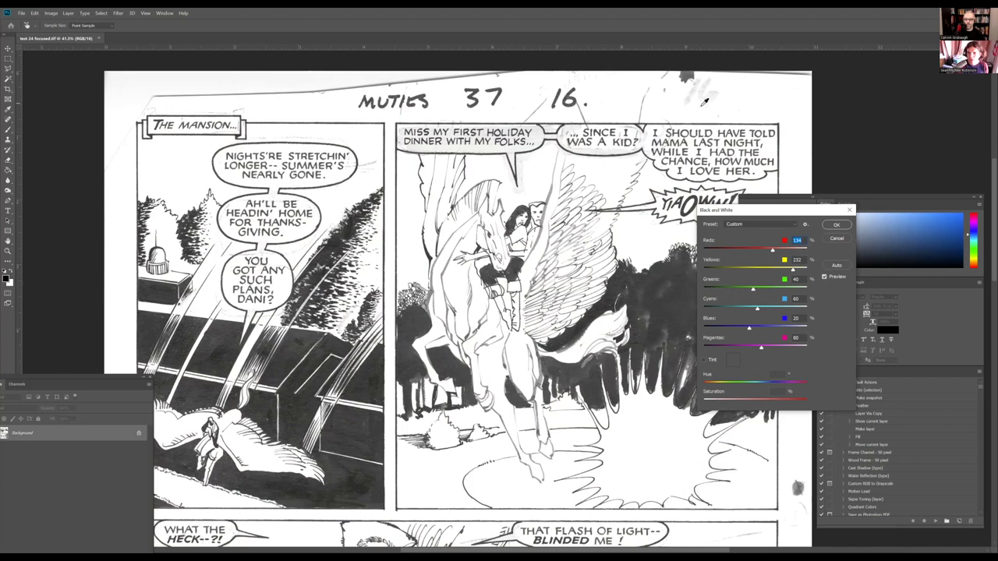
pyautogui.moveTo(780, 350); pyautogui.dragTo(776, 350)
pyautogui.moveTo(759, 310); pyautogui.dragTo(775, 310)
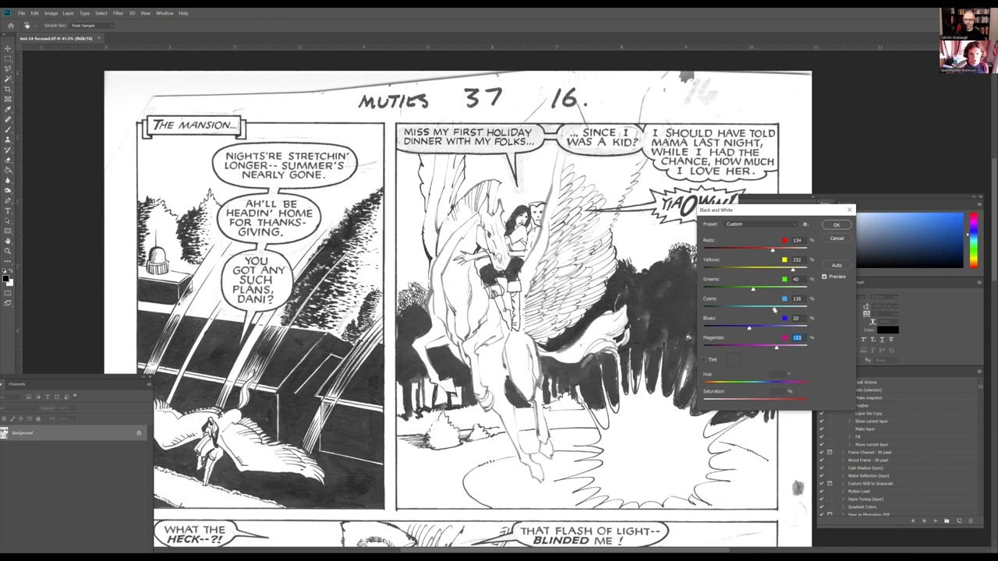
pyautogui.click(772, 310)
pyautogui.moveTo(756, 330); pyautogui.dragTo(765, 328)
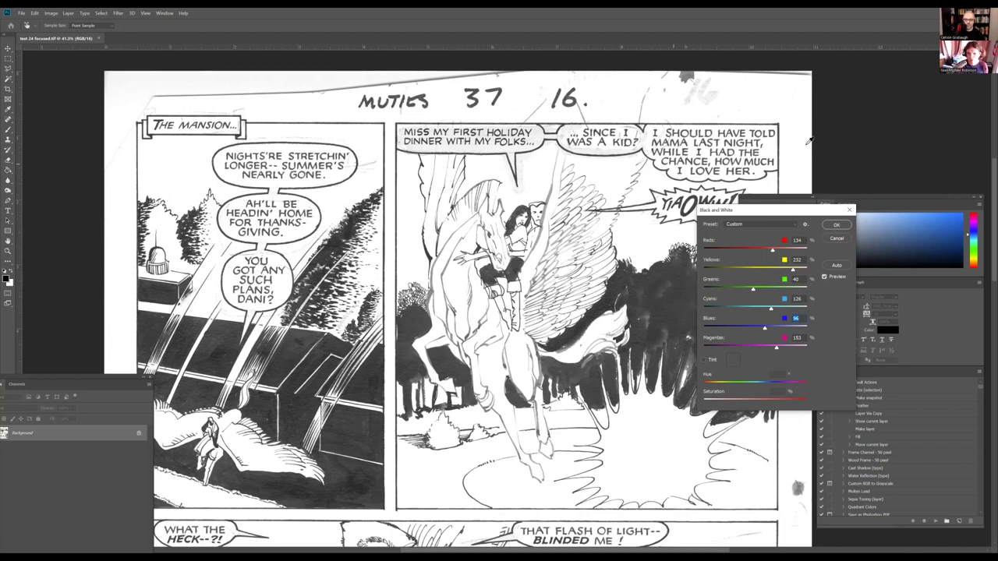
# Compare the bottom-tier panels with and without the Black & White adjustment, especially the paste-up lettering.
pyautogui.moveTo(986, 194); pyautogui.dragTo(986, 345)
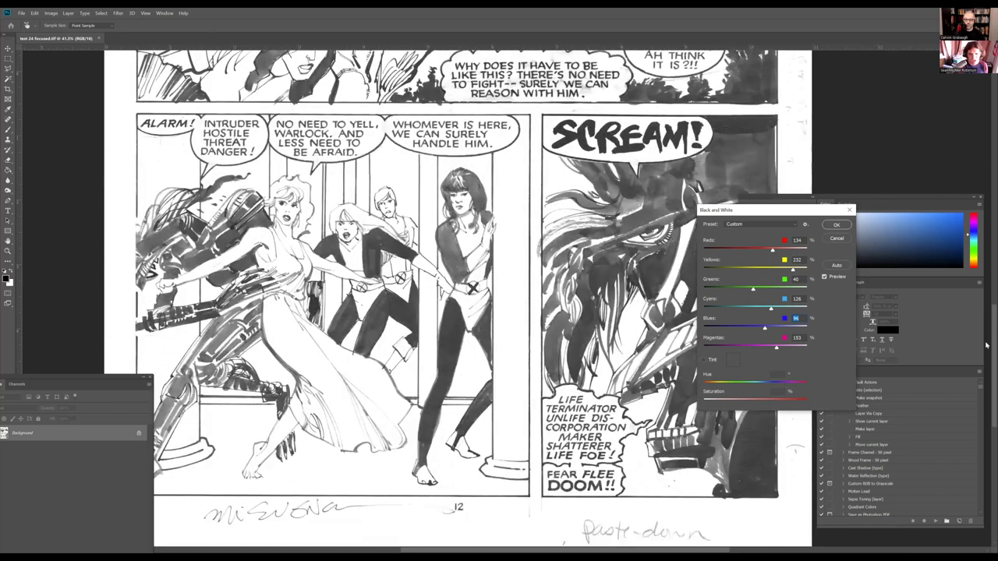
pyautogui.click(824, 277)
pyautogui.click(824, 278)
pyautogui.click(824, 277)
pyautogui.click(824, 278)
# Lower Yellows to 147% and compare the bottom-tier panels with the original colour scan.
pyautogui.moveTo(786, 269); pyautogui.dragTo(777, 271)
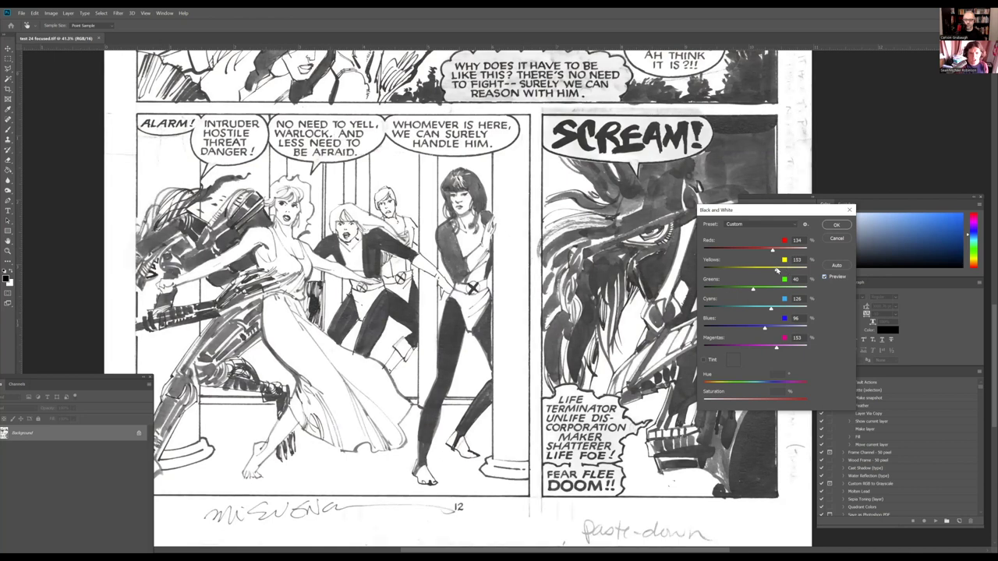
pyautogui.moveTo(777, 271); pyautogui.dragTo(776, 271)
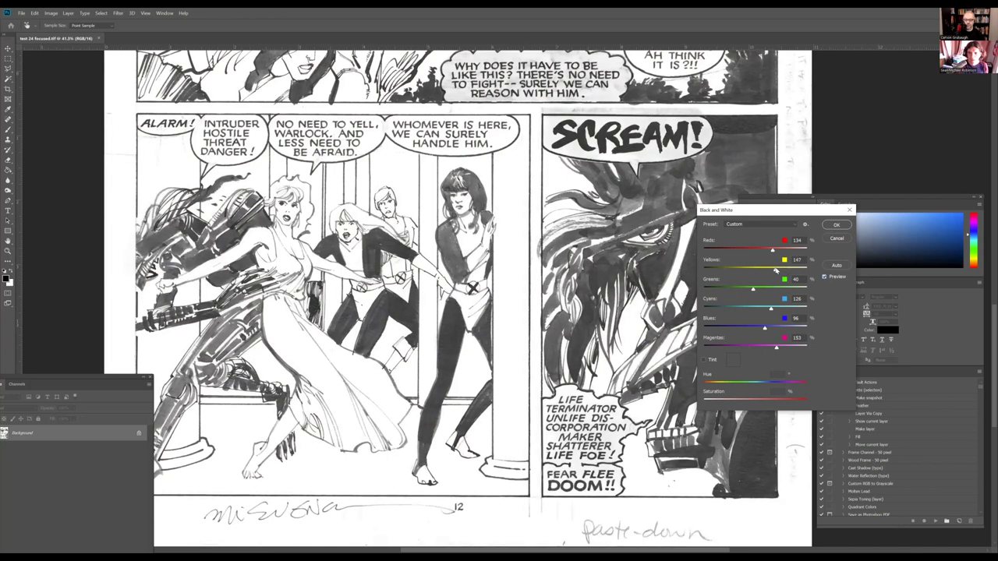
pyautogui.click(825, 279)
pyautogui.click(825, 279)
pyautogui.click(825, 279)
pyautogui.click(825, 279)
# Set Yellows to 128% and apply the Black & White adjustment to the page.
pyautogui.moveTo(774, 272); pyautogui.dragTo(770, 271)
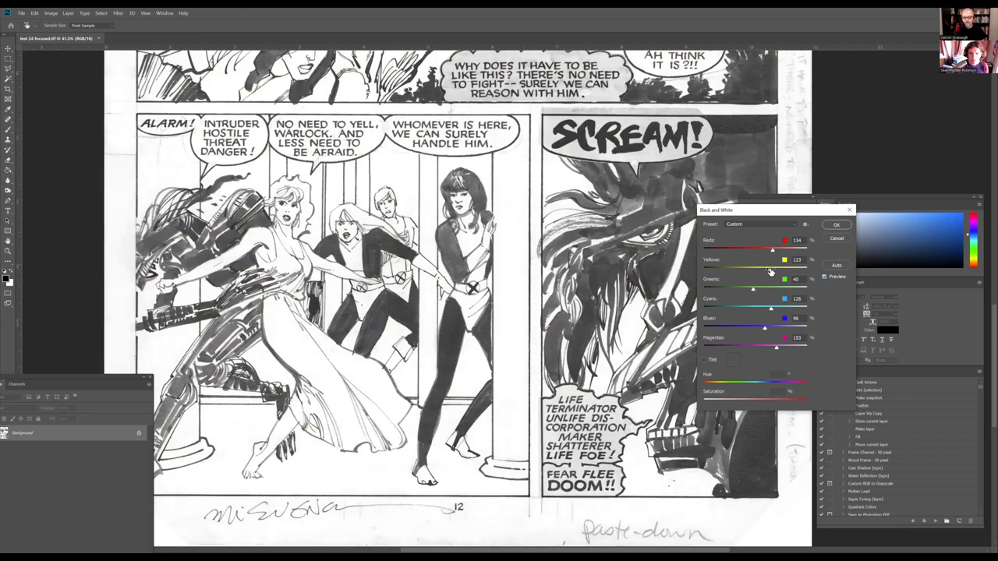
pyautogui.moveTo(770, 271); pyautogui.dragTo(771, 272)
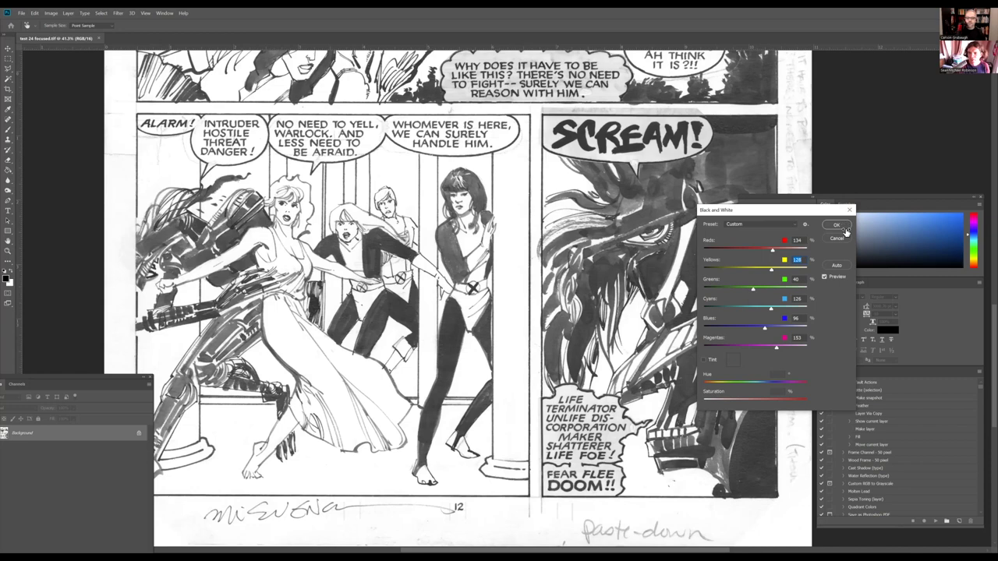
pyautogui.click(846, 226)
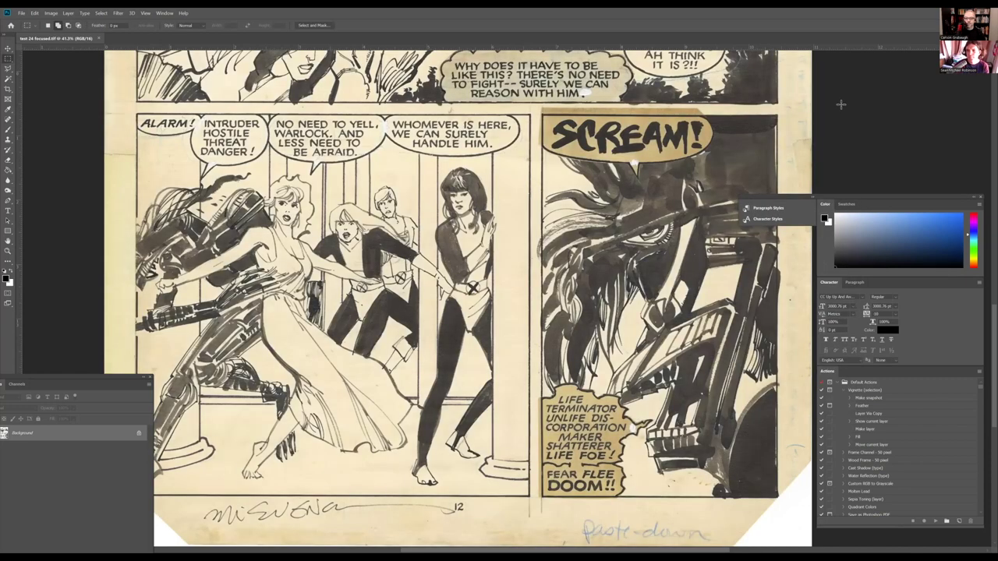
# Check the "SCREAM!" panel and page margin up close, and convert the image to Grayscale mode, discarding the color information.
pyautogui.scroll(3, 748, 266)
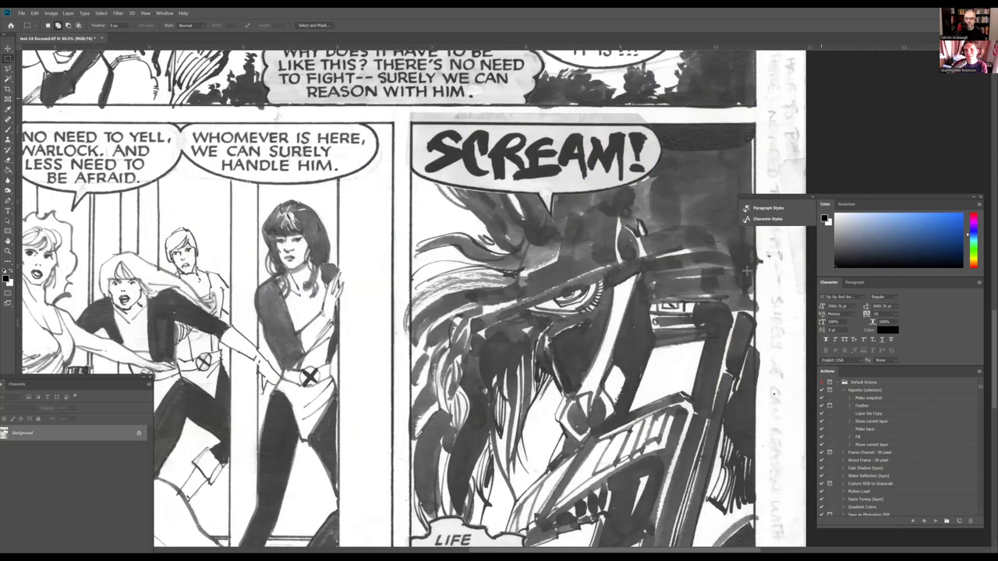
pyautogui.scroll(1, 777, 149)
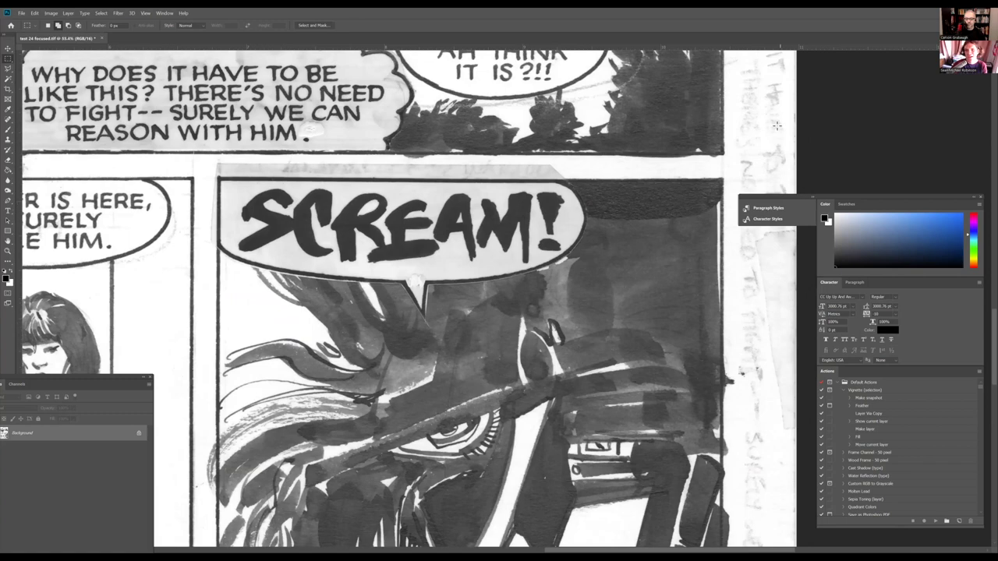
pyautogui.scroll(-5, 780, 120)
pyautogui.scroll(4, 769, 100)
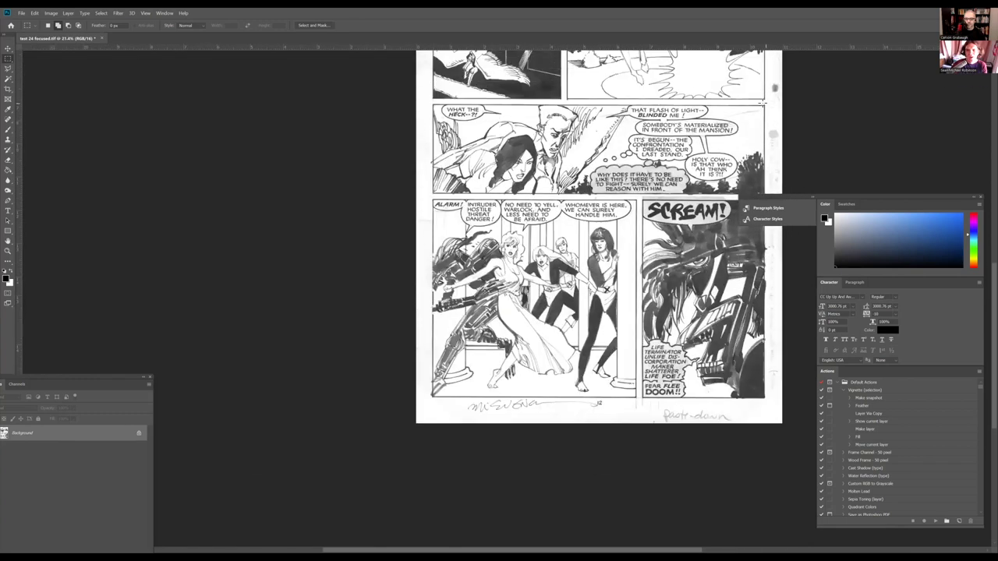
pyautogui.scroll(1, 770, 103)
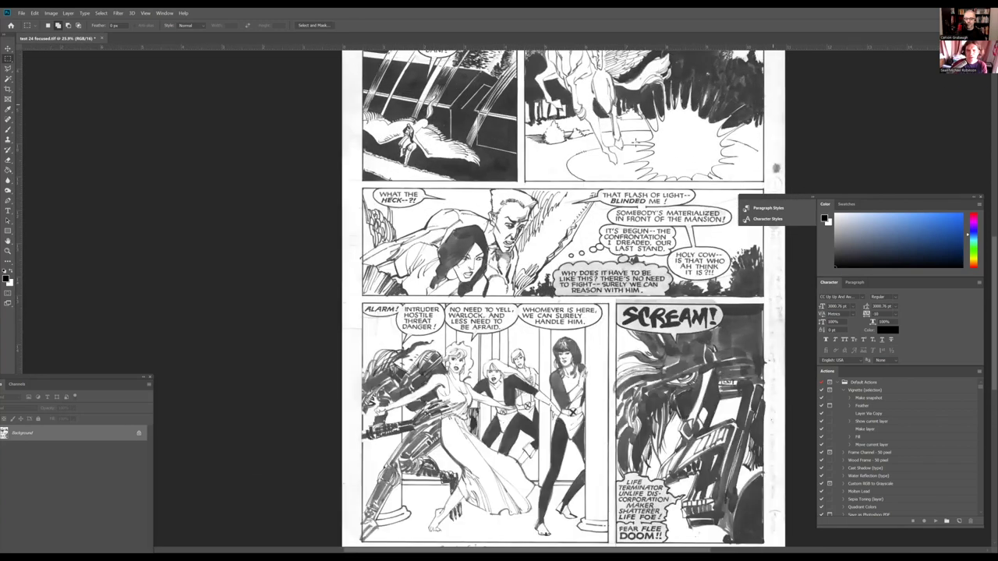
pyautogui.click(35, 13)
pyautogui.moveTo(50, 13)
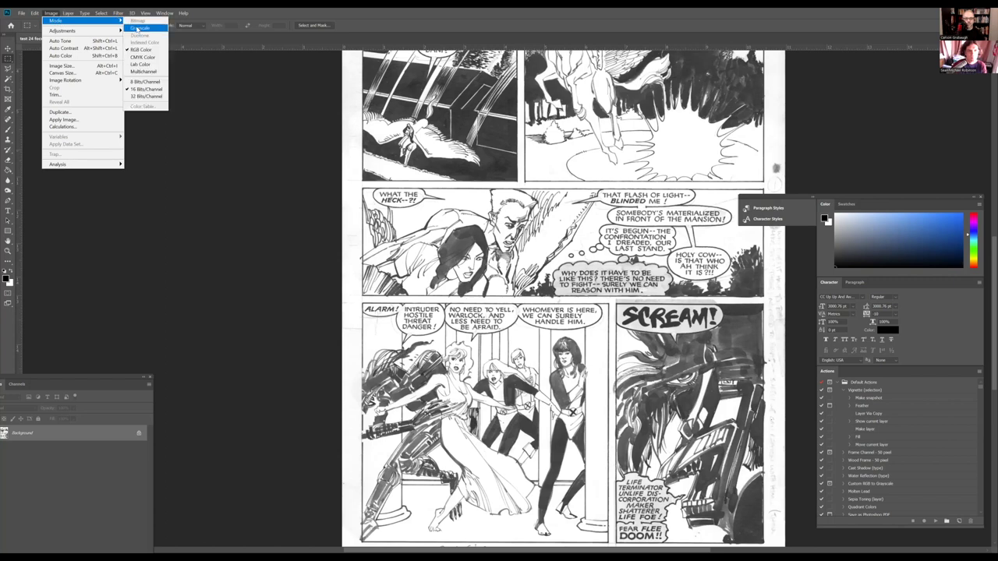
pyautogui.click(142, 27)
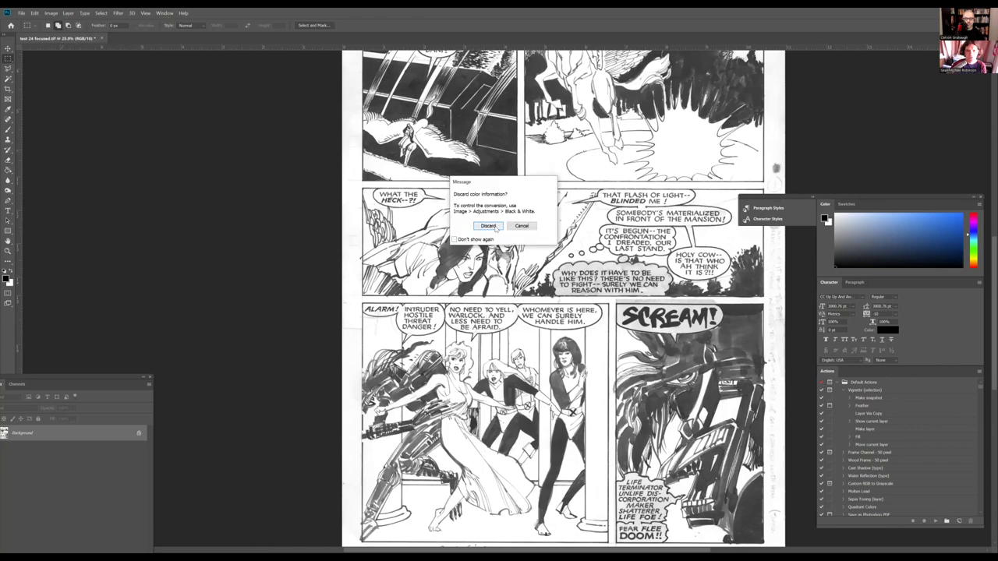
pyautogui.click(499, 226)
pyautogui.scroll(2, 679, 339)
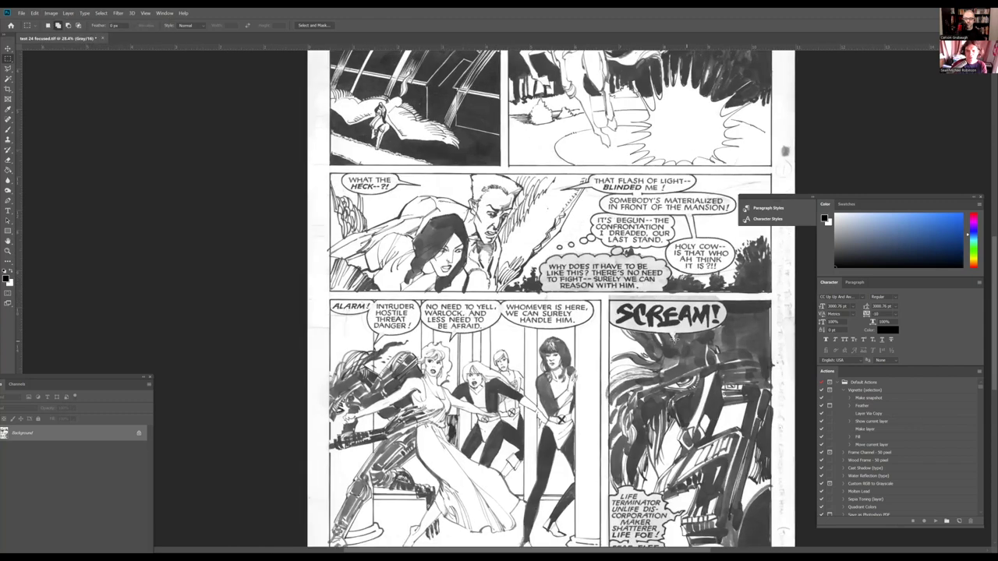
# Examine the grayscale page from its handwritten header down to the bottom-tier panels and signature.
pyautogui.scroll(3, 672, 337)
pyautogui.scroll(-2, 672, 337)
pyautogui.scroll(1, 619, 365)
pyautogui.scroll(-6, 619, 367)
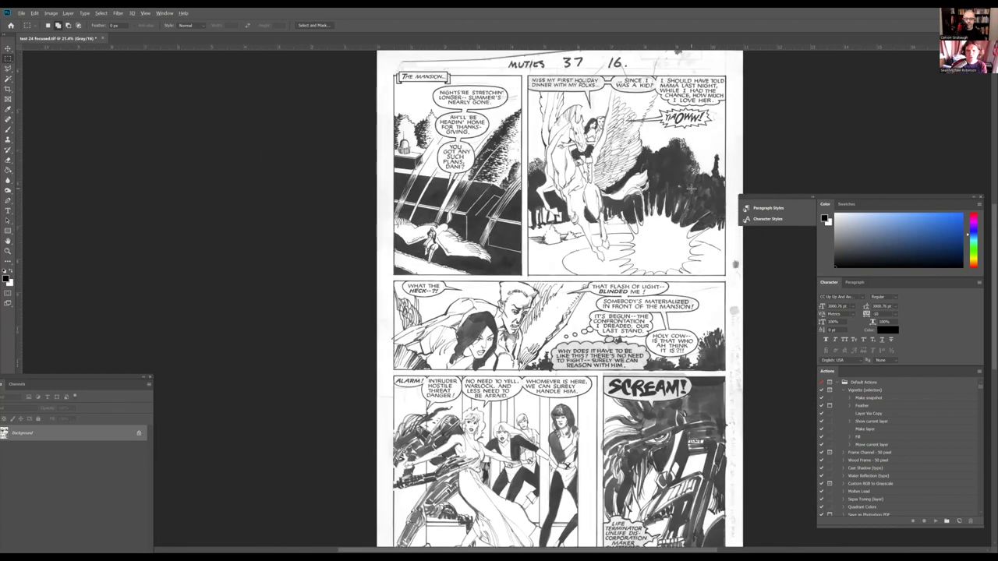
pyautogui.scroll(4, 691, 184)
pyautogui.scroll(-3, 598, 265)
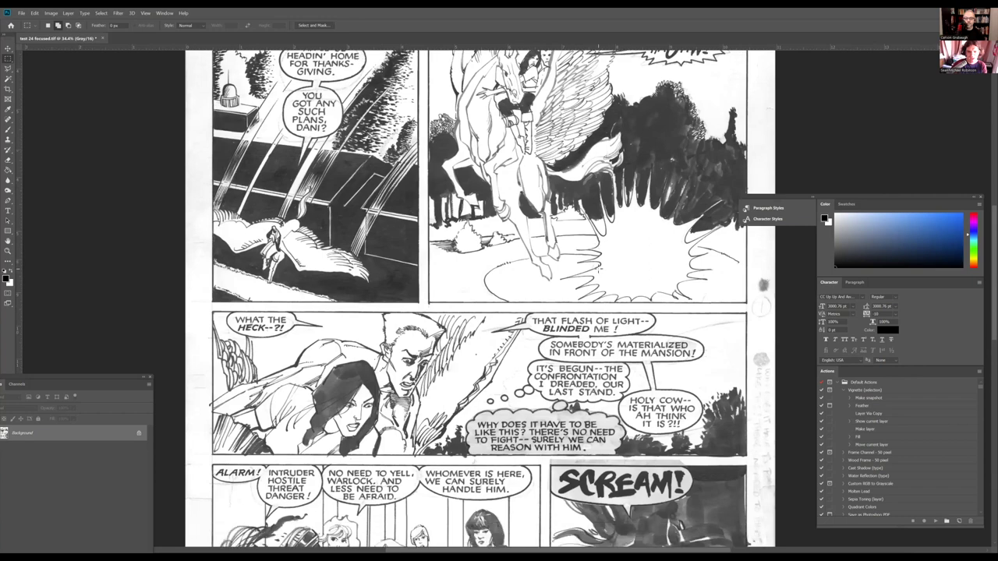
pyautogui.scroll(1, 599, 274)
pyautogui.scroll(-4, 598, 274)
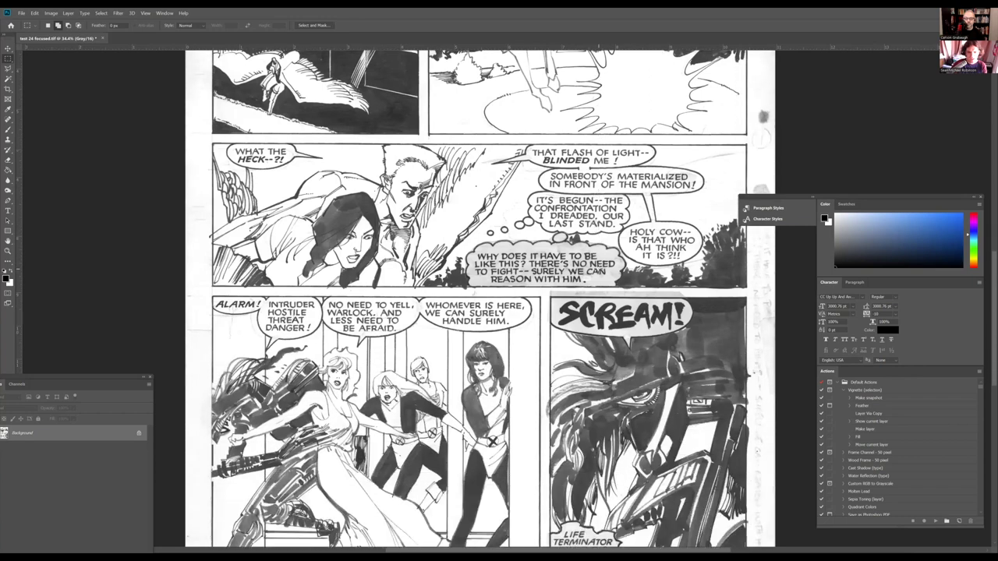
pyautogui.scroll(4, 460, 337)
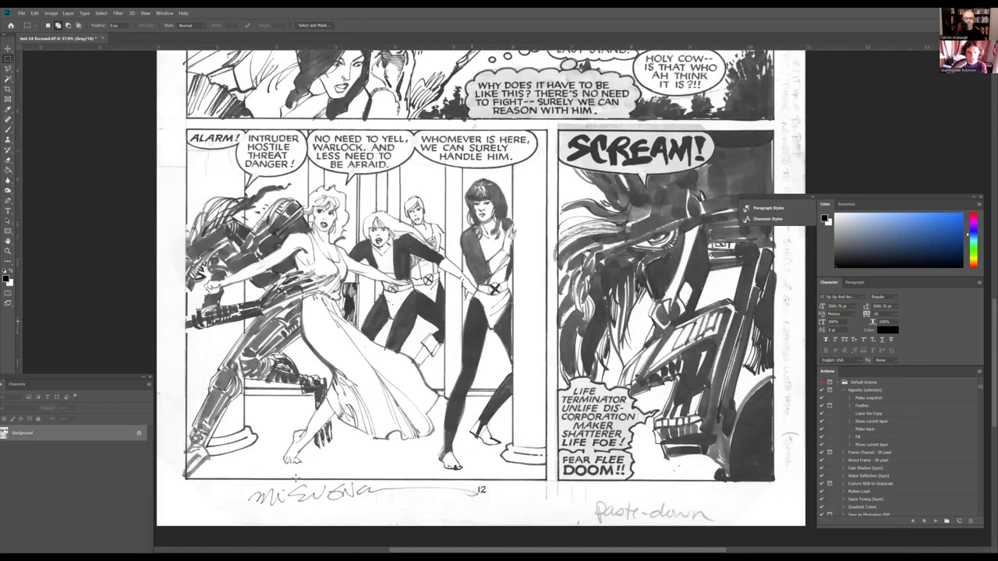
# Start a Curves adjustment, set the black point to 81% input at 100% output, and compare it with the unadjusted linework on the dress.
pyautogui.scroll(3, 331, 398)
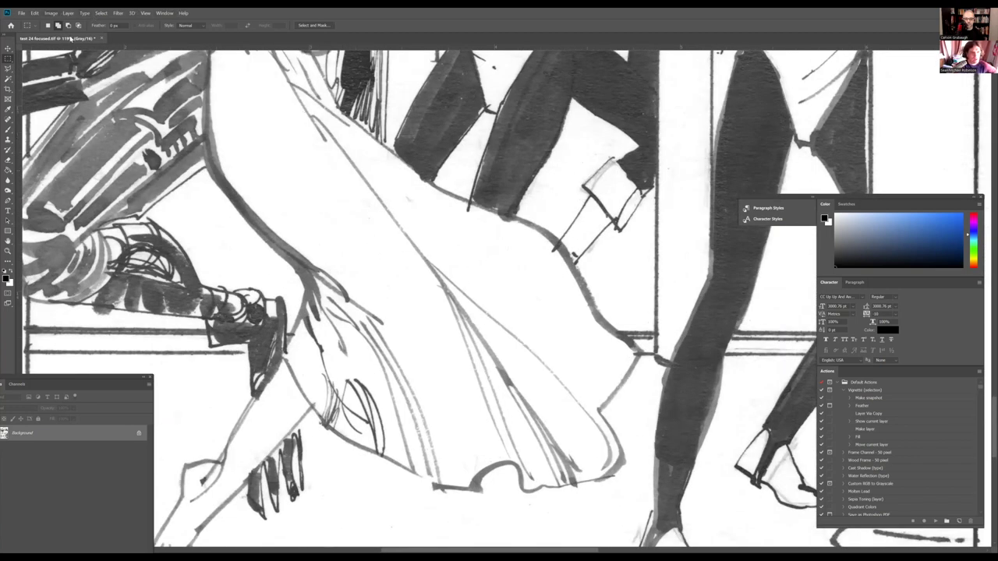
pyautogui.click(50, 13)
pyautogui.moveTo(72, 31)
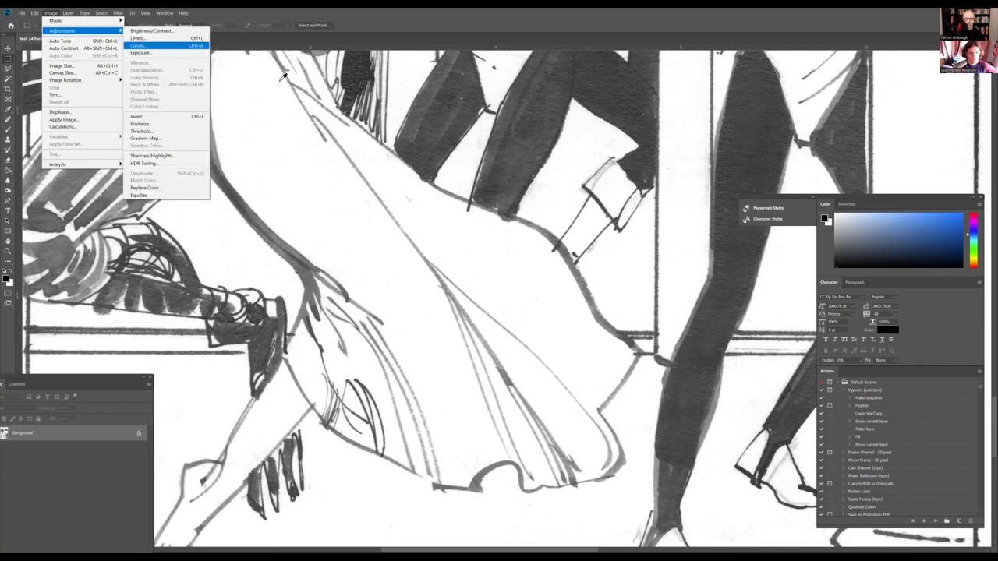
pyautogui.press('Return')
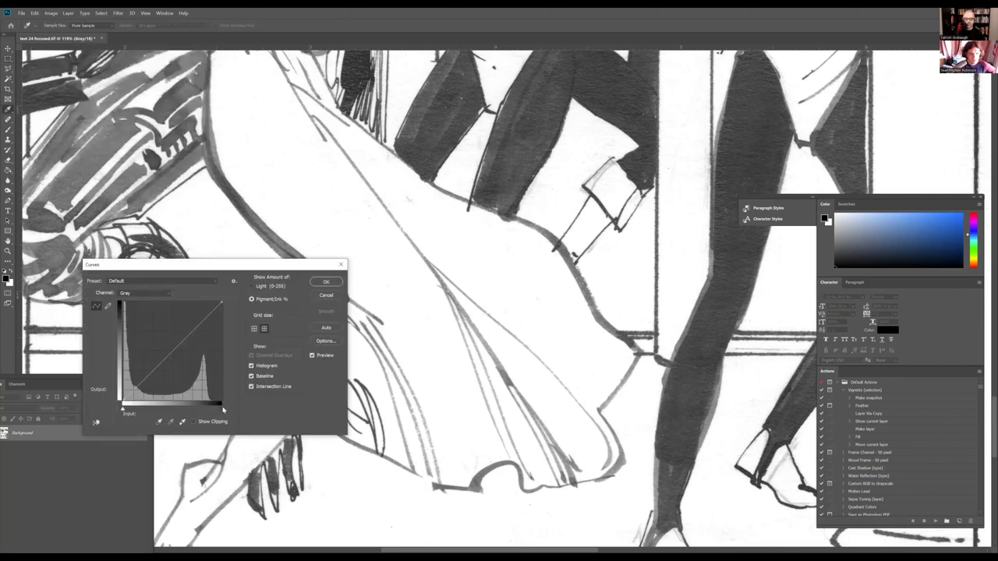
pyautogui.moveTo(221, 411); pyautogui.dragTo(204, 408)
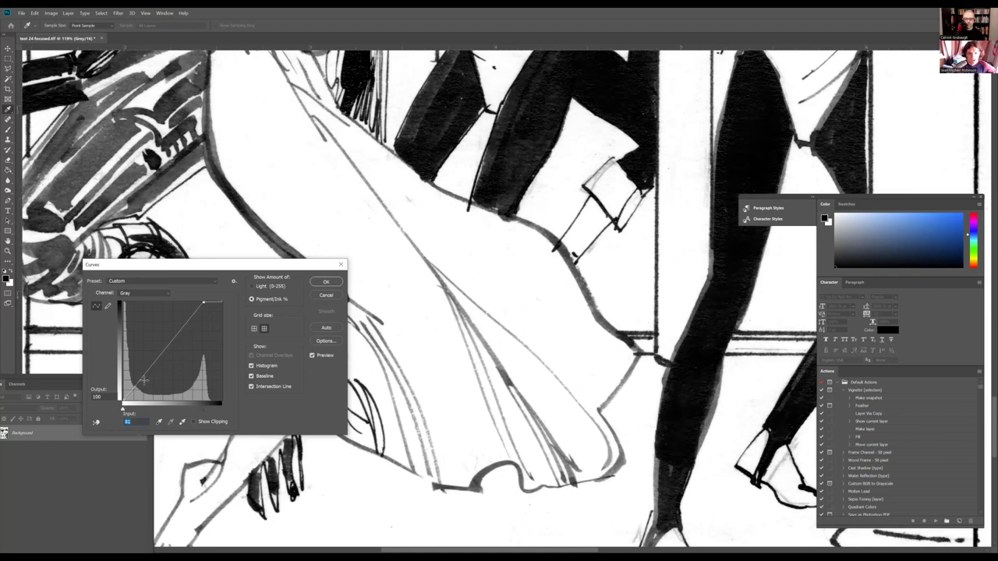
pyautogui.click(312, 356)
pyautogui.click(312, 356)
pyautogui.click(312, 356)
pyautogui.click(312, 355)
# Set the Curves white point to 4% input at 0% output, compare with the unadjusted grays, and apply the adjustment.
pyautogui.moveTo(123, 411); pyautogui.dragTo(127, 411)
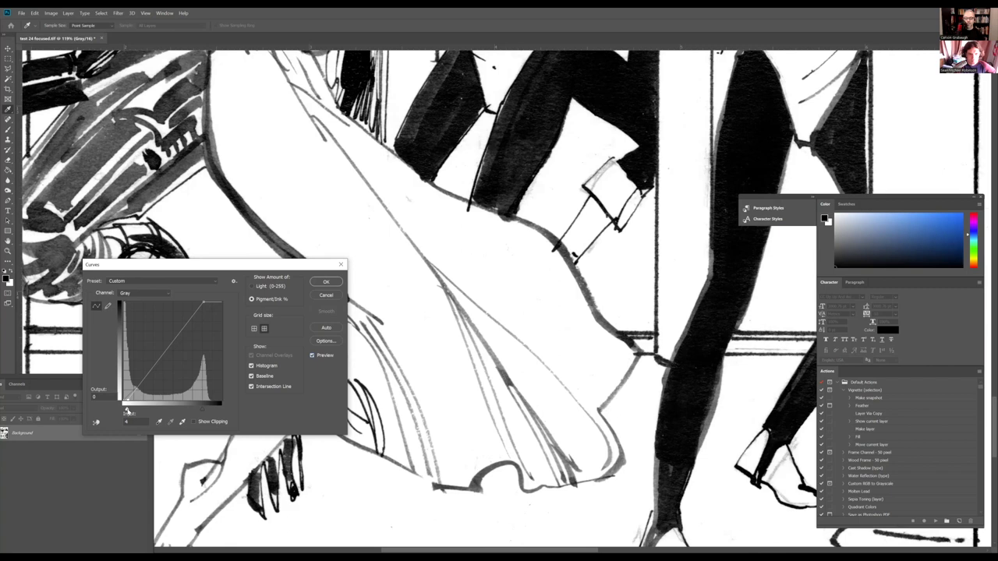
pyautogui.moveTo(127, 411); pyautogui.dragTo(133, 412)
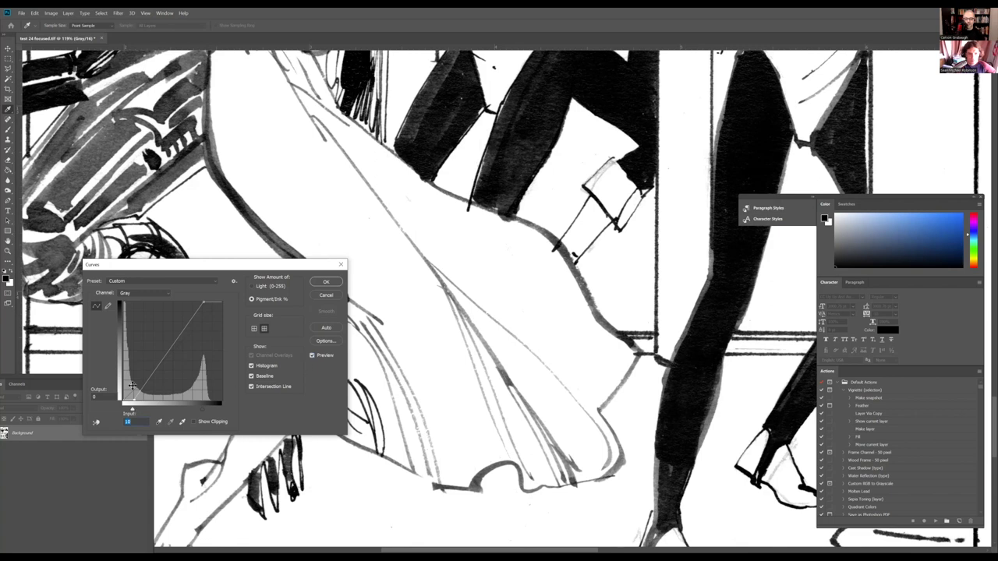
pyautogui.moveTo(131, 412); pyautogui.dragTo(128, 412)
pyautogui.click(313, 356)
pyautogui.click(312, 355)
pyautogui.click(312, 356)
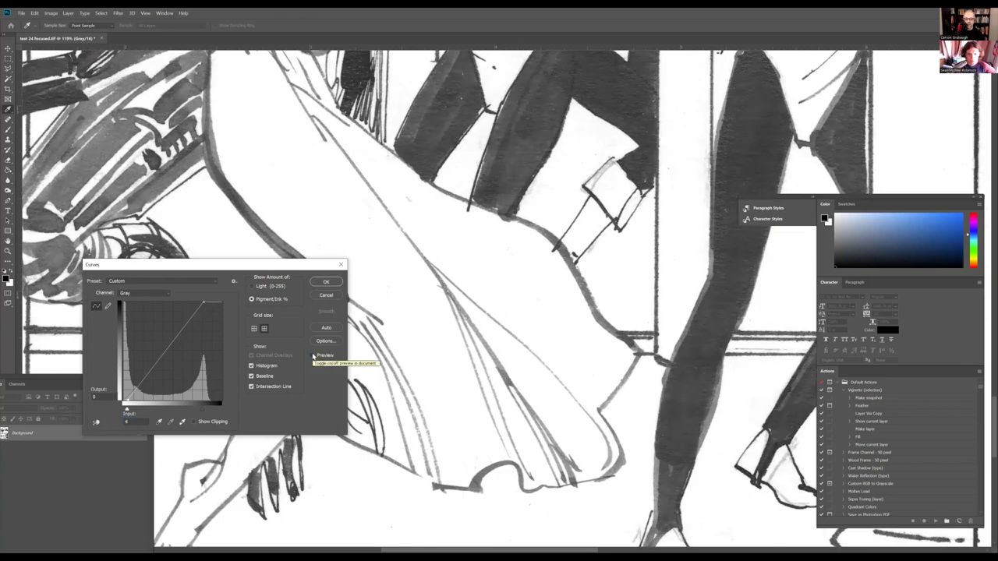
pyautogui.click(313, 356)
pyautogui.click(312, 356)
pyautogui.click(313, 355)
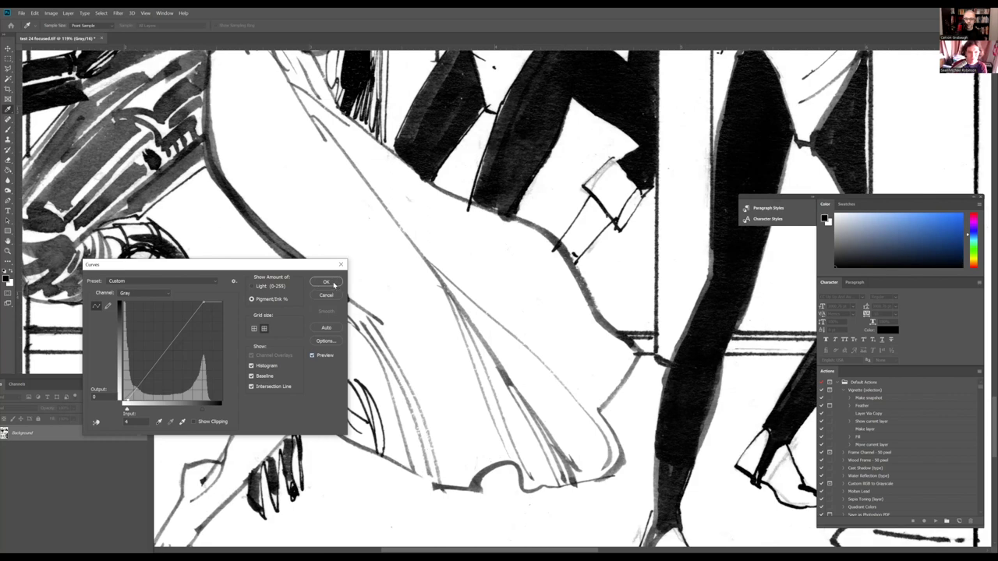
# Inspect the adjusted ink lines of the flowing dress up close and within the bottom-tier panel.
pyautogui.scroll(-8, 448, 328)
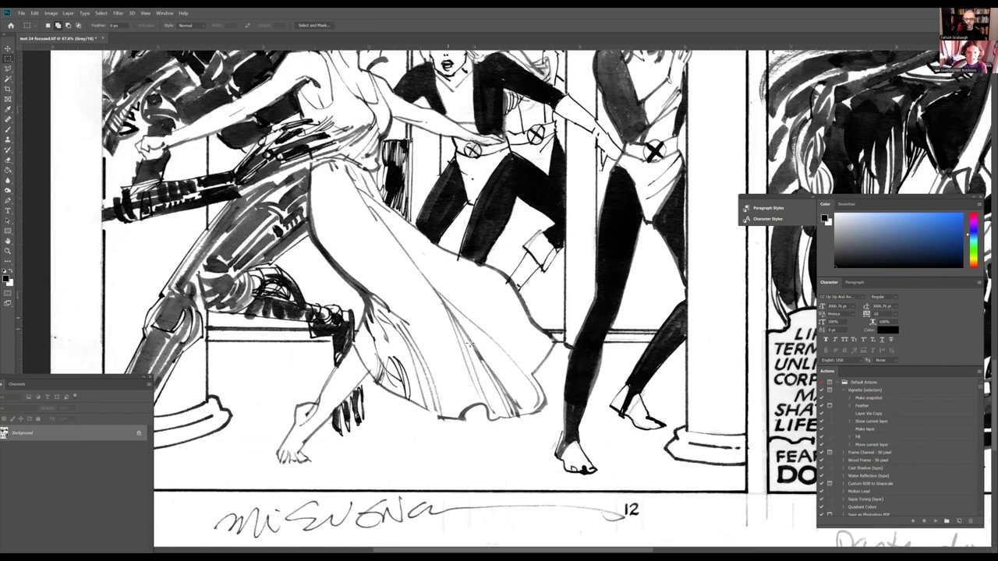
pyautogui.scroll(5, 465, 343)
pyautogui.scroll(-4, 468, 343)
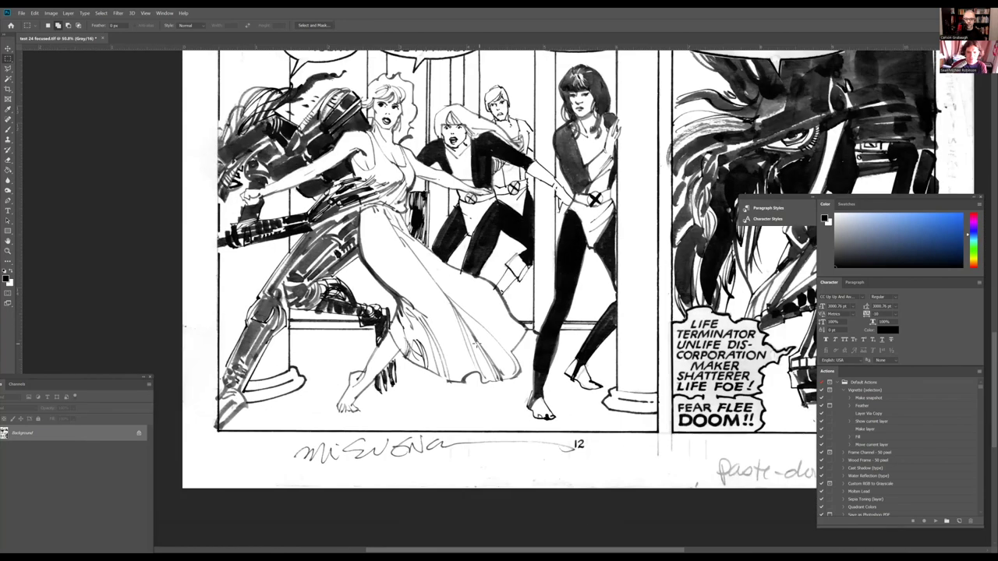
pyautogui.scroll(7, 472, 343)
pyautogui.scroll(4, 459, 419)
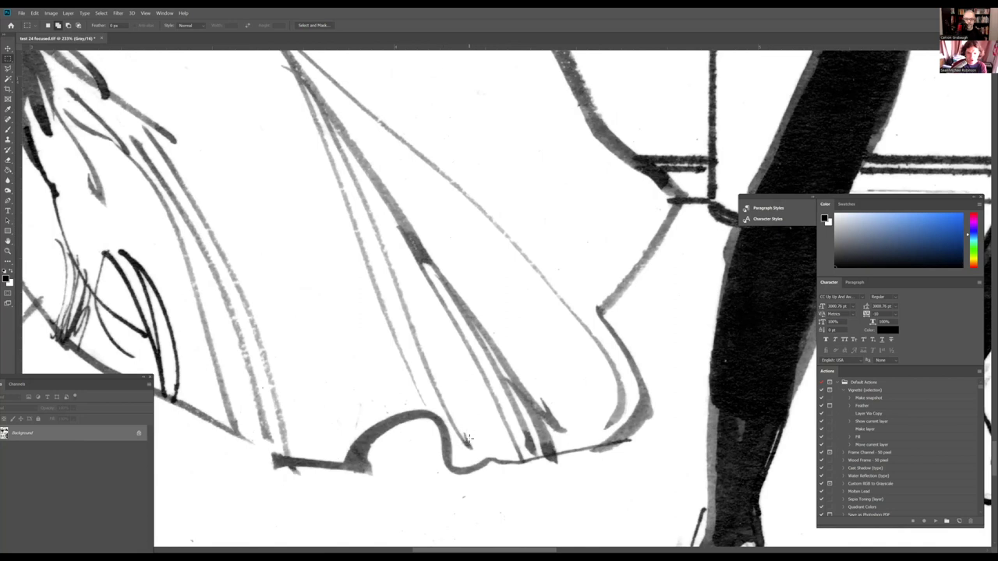
pyautogui.scroll(-2, 474, 439)
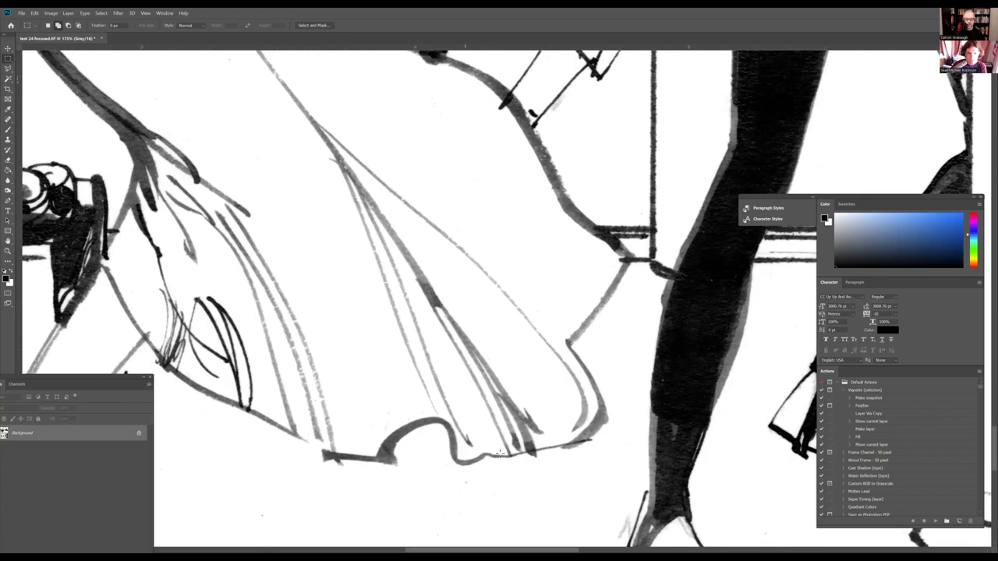
pyautogui.scroll(-6, 498, 424)
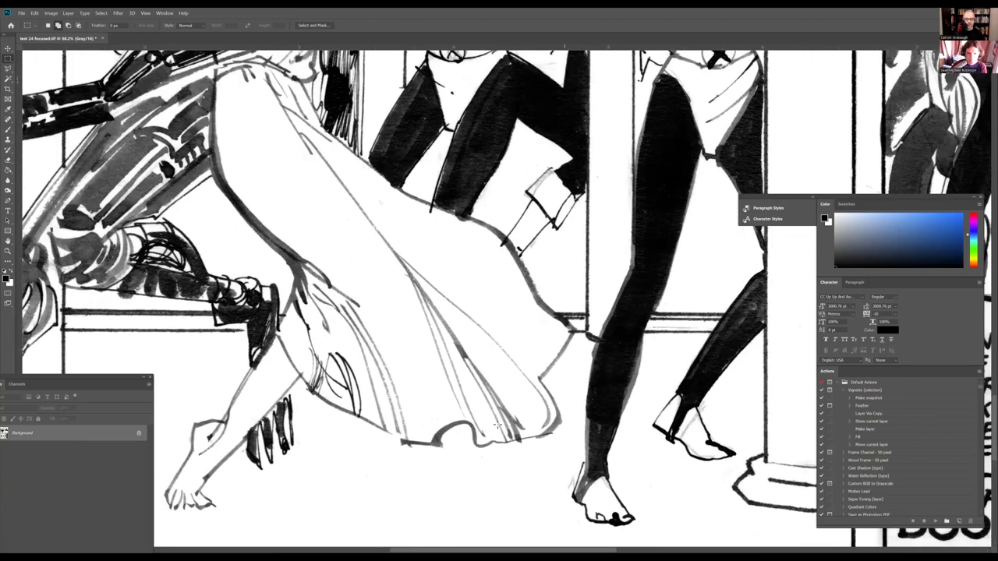
pyautogui.scroll(-2, 568, 313)
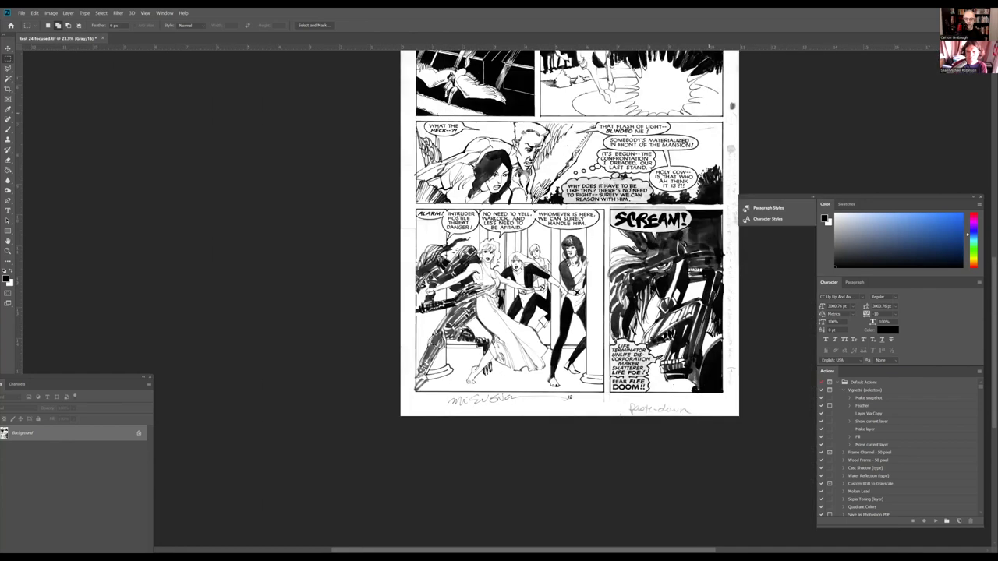
# Examine the top-tier panels, especially the winged horse's feathers, the solid blacks and the upper page margin.
pyautogui.scroll(1, 484, 296)
pyautogui.scroll(4, 484, 296)
pyautogui.scroll(3, 486, 299)
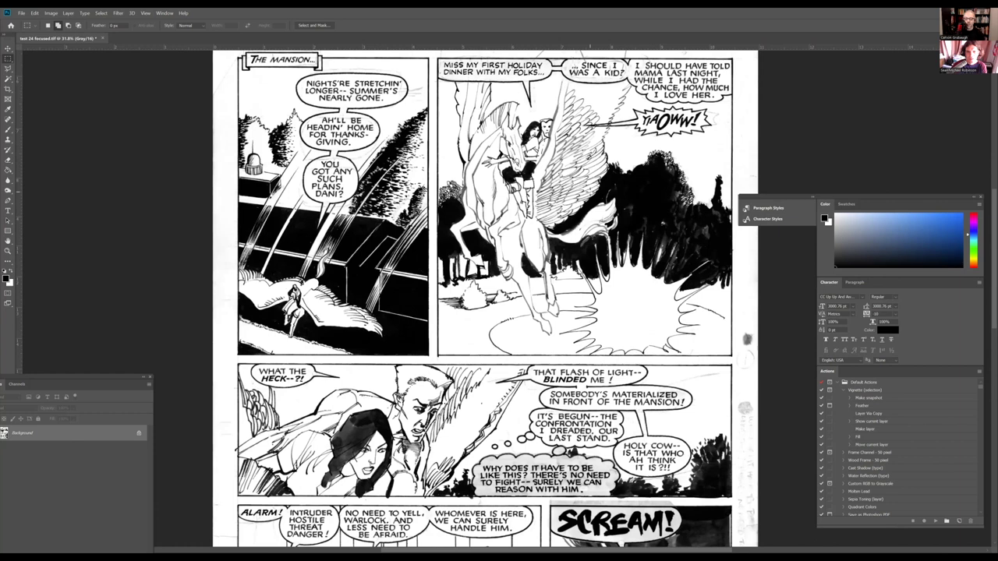
pyautogui.scroll(-2, 486, 299)
pyautogui.scroll(2, 486, 299)
pyautogui.scroll(1, 484, 299)
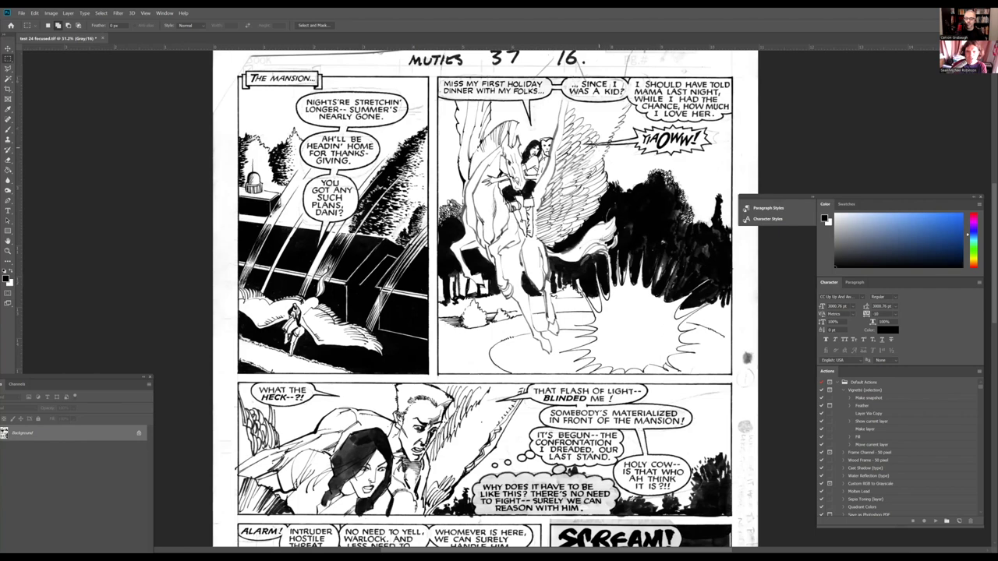
pyautogui.scroll(5, 593, 141)
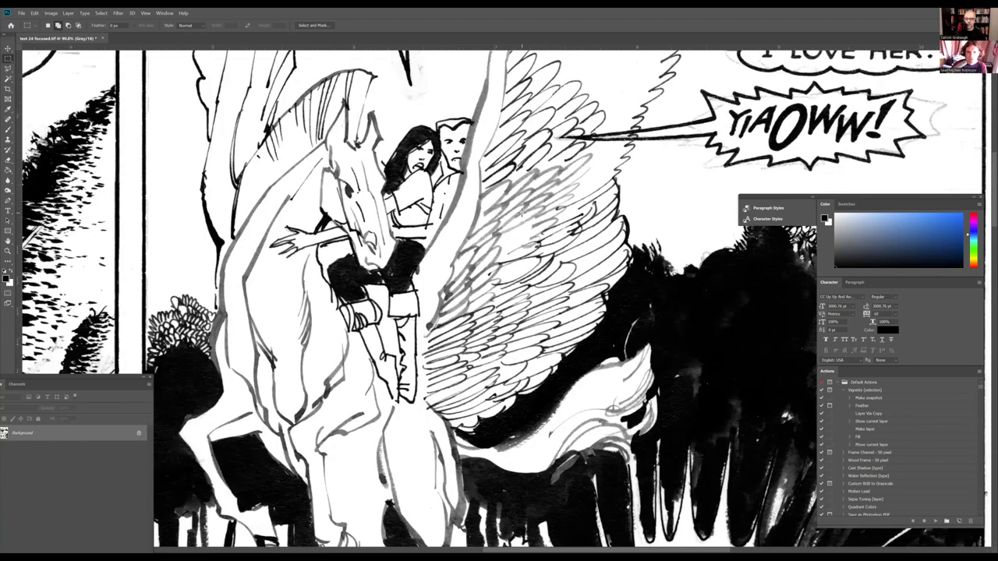
pyautogui.scroll(-3, 523, 210)
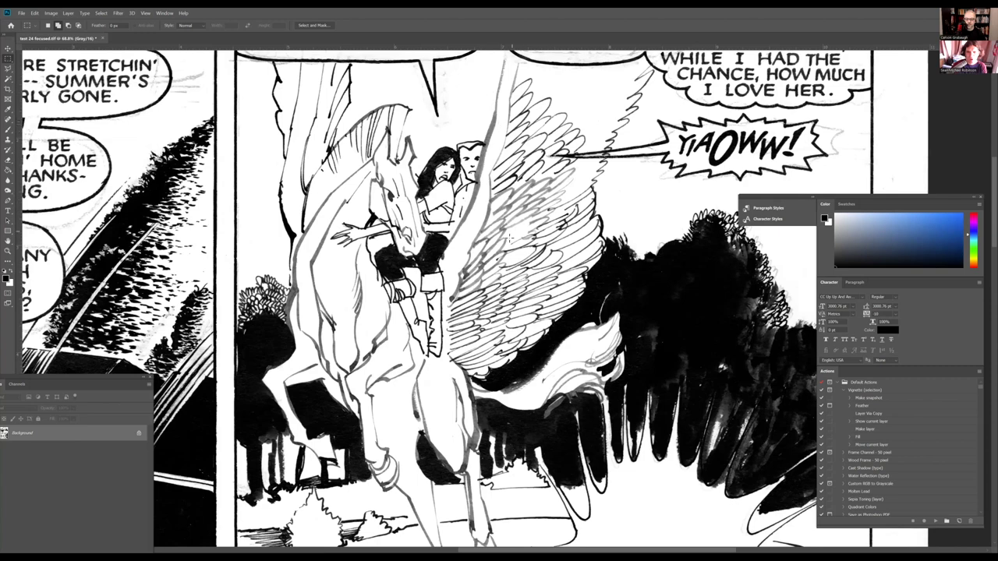
pyautogui.scroll(-2, 508, 244)
pyautogui.scroll(-3, 496, 256)
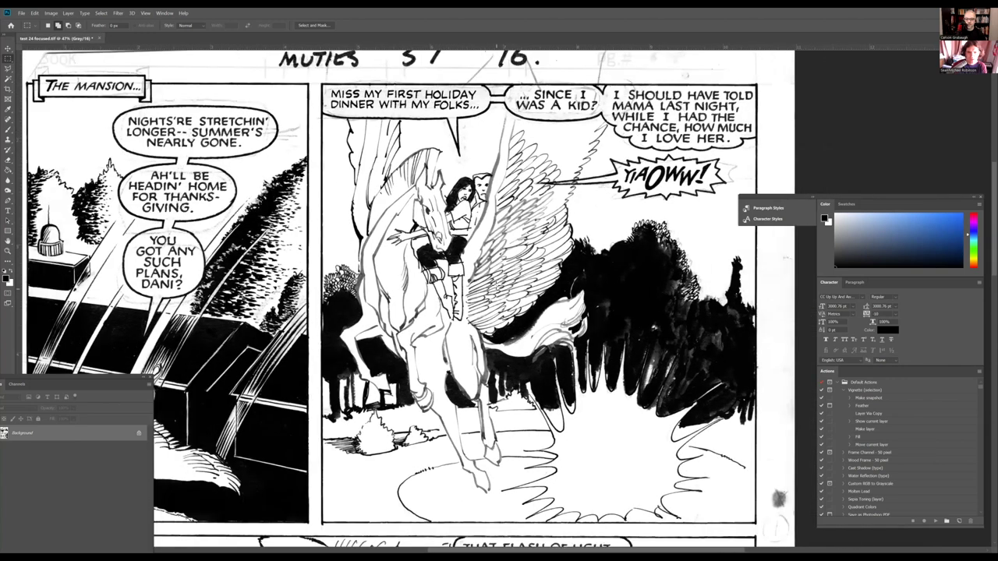
pyautogui.scroll(-2, 498, 254)
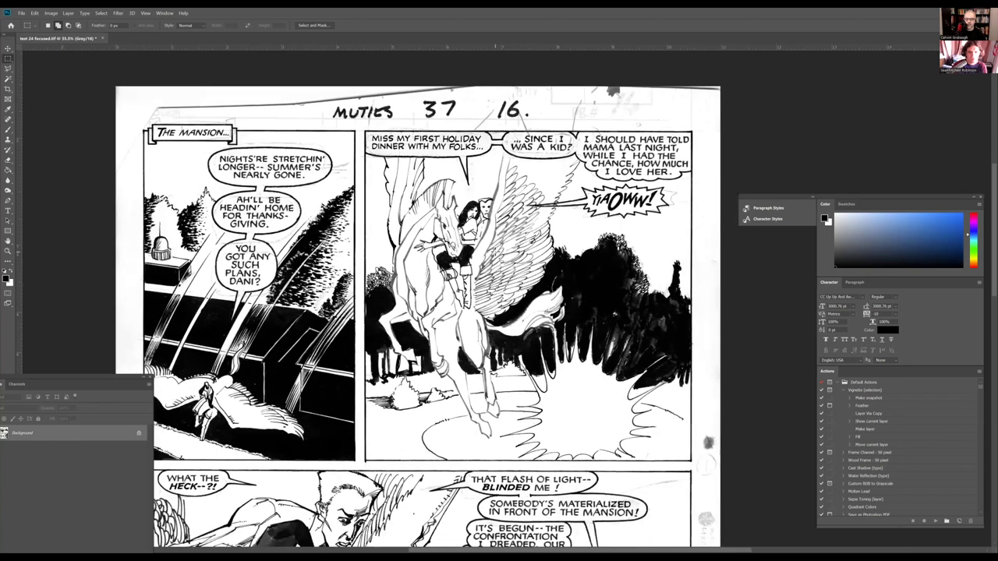
pyautogui.scroll(2, 337, 217)
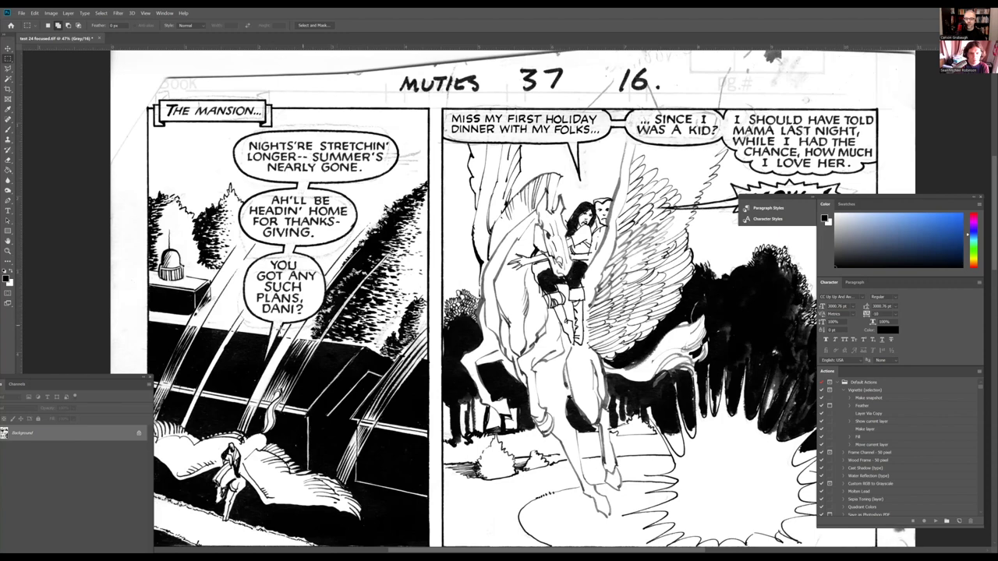
pyautogui.scroll(-3, 344, 270)
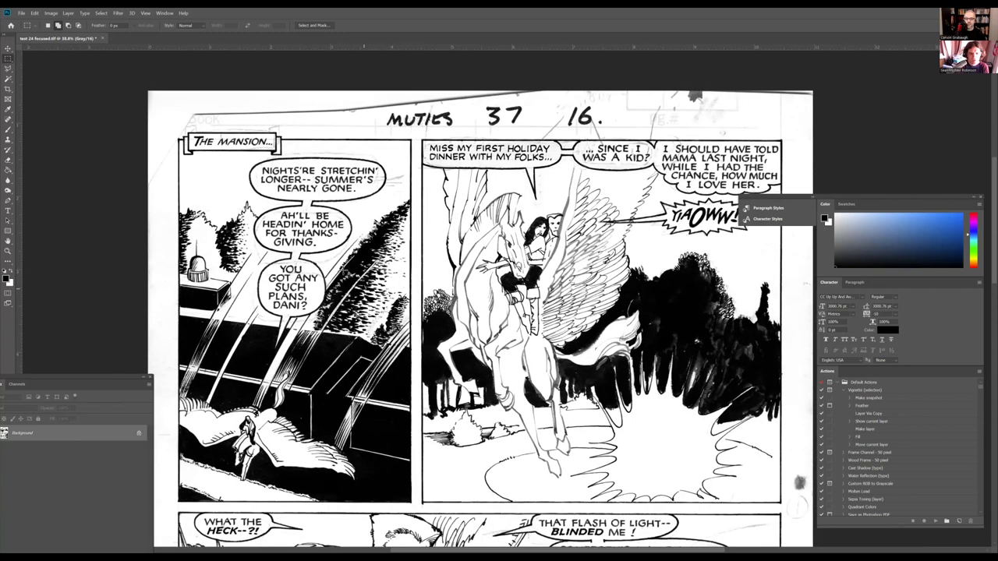
# Review the middle and bottom tiers, including the "SCREAM!" panel and the paste-up lettering.
pyautogui.scroll(-10, 351, 277)
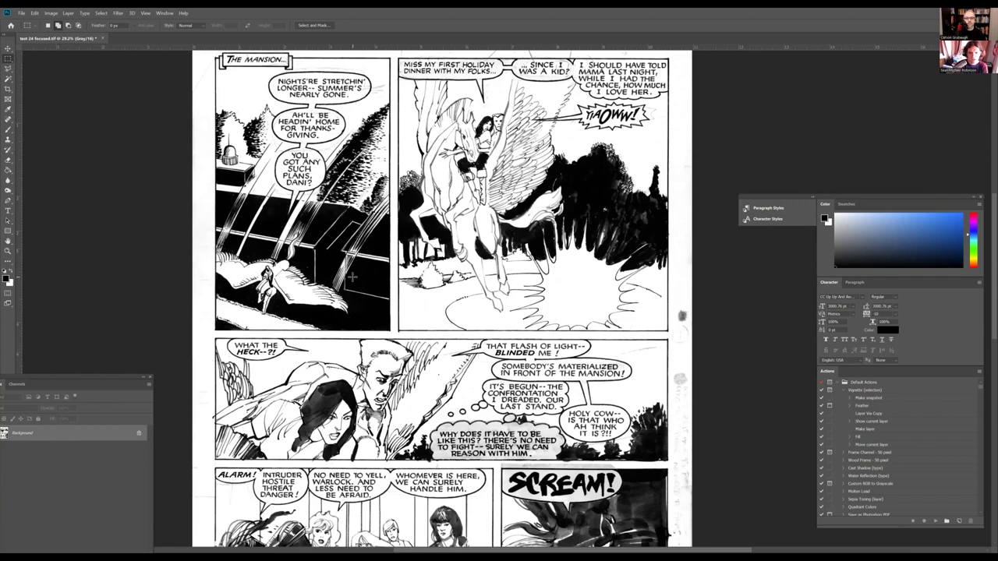
pyautogui.scroll(-4, 351, 281)
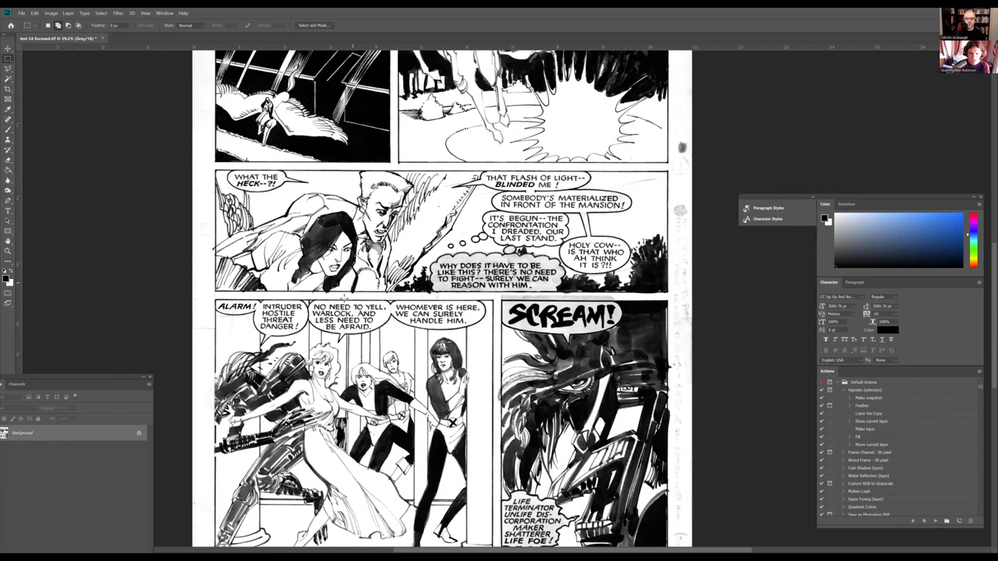
pyautogui.scroll(-2, 390, 302)
pyautogui.scroll(3, 396, 307)
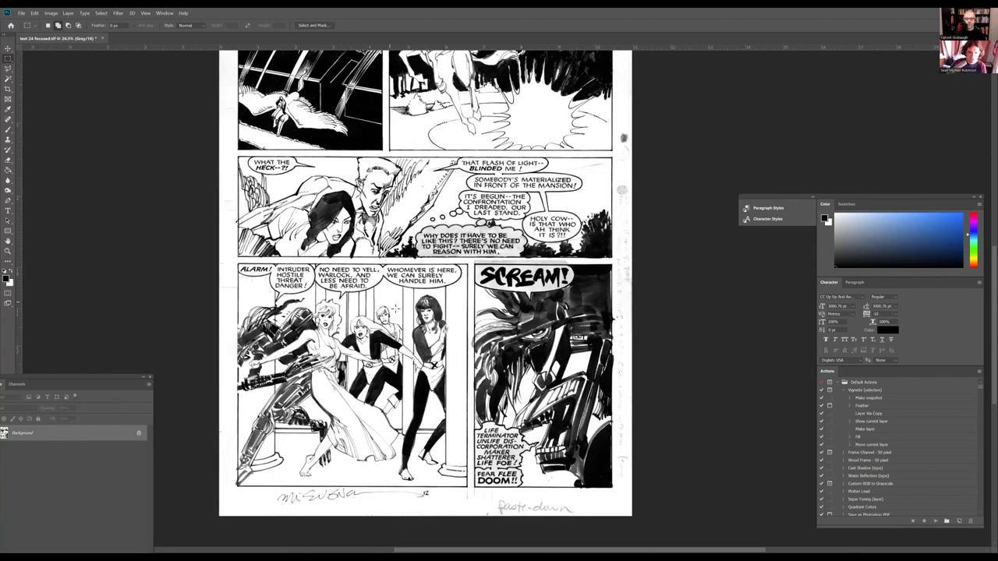
pyautogui.hscroll(2, 560, 311)
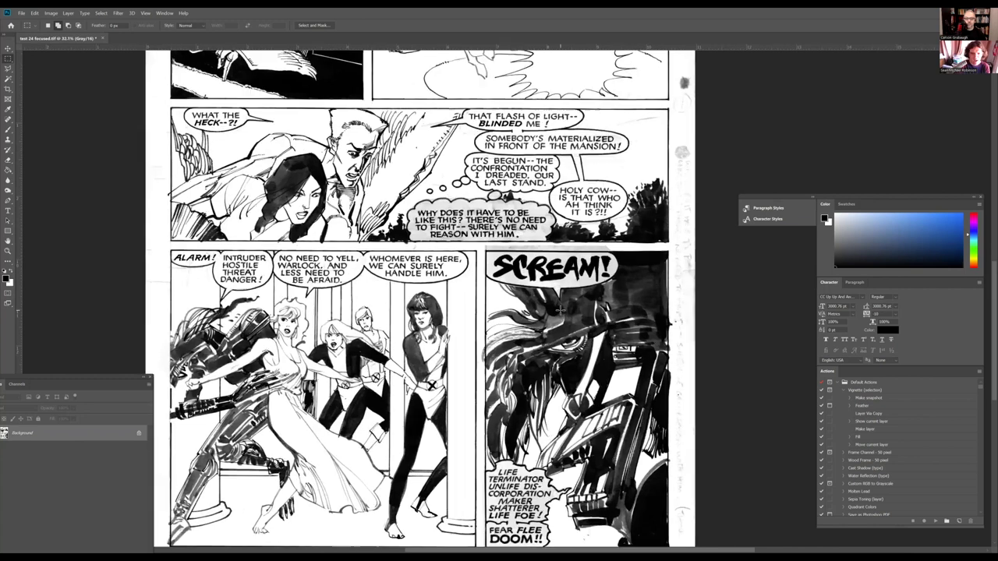
pyautogui.hscroll(-2, 561, 310)
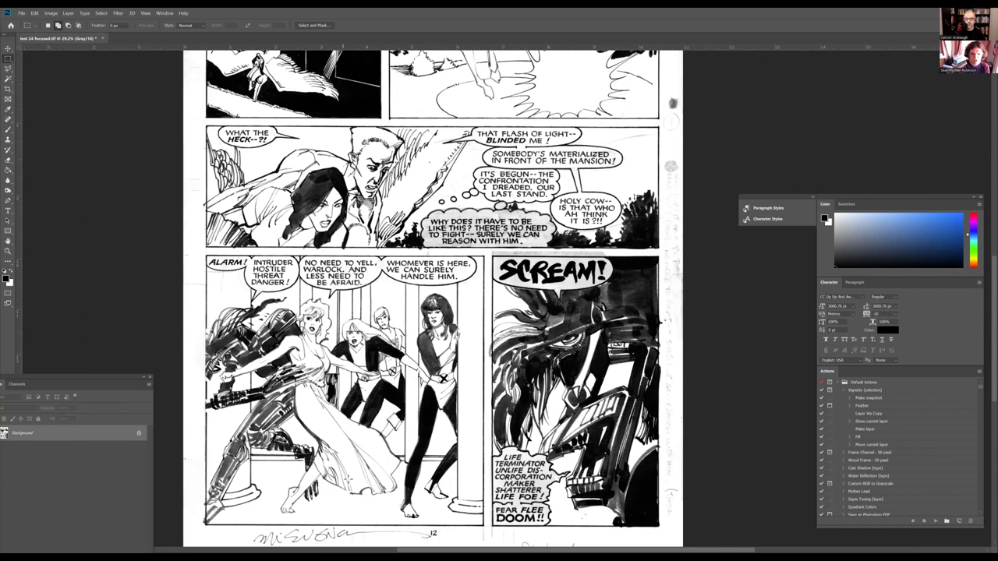
pyautogui.scroll(-2, 401, 417)
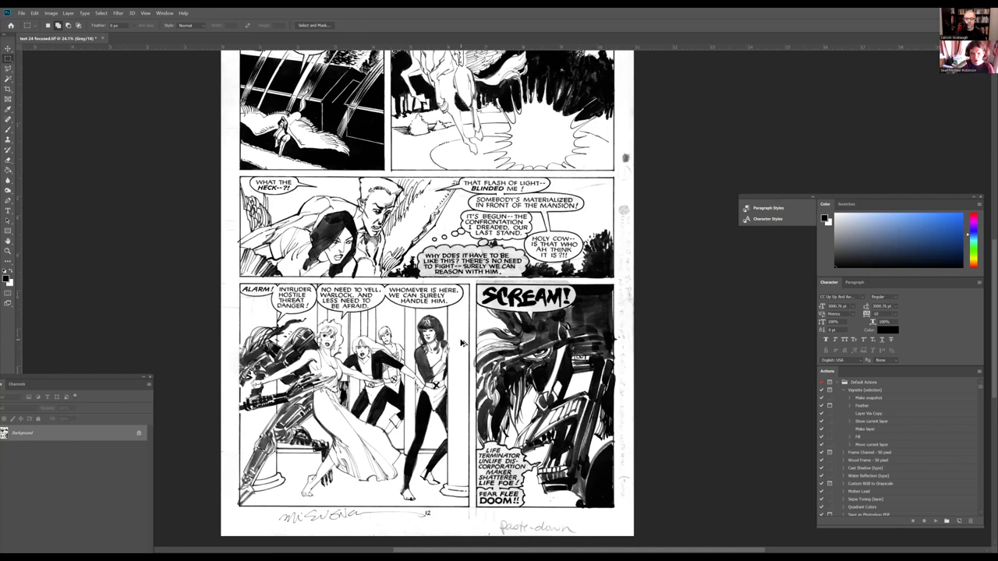
# Enlarge the image to 240 percent width and height, resampling with Preserve Details 2.0 at 600 pixels/inch.
pyautogui.hotkey('ctrl', 'alt', 'i')
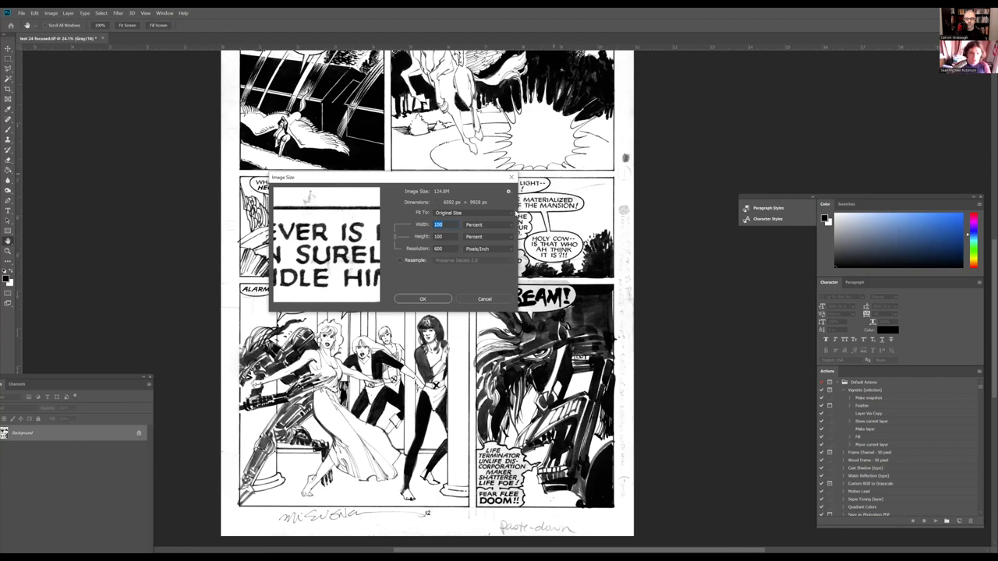
pyautogui.click(400, 261)
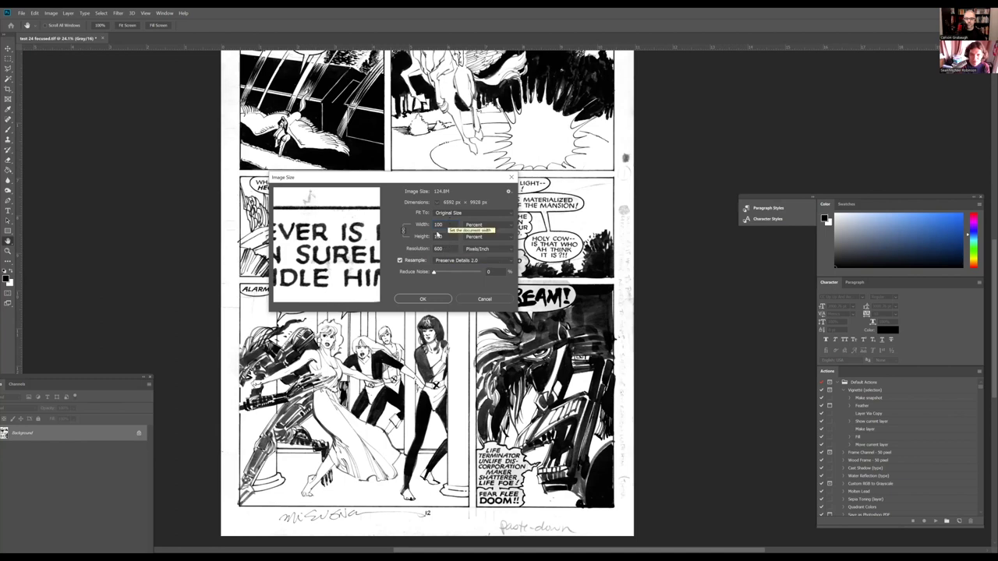
pyautogui.doubleClick(453, 223)
pyautogui.write('240')
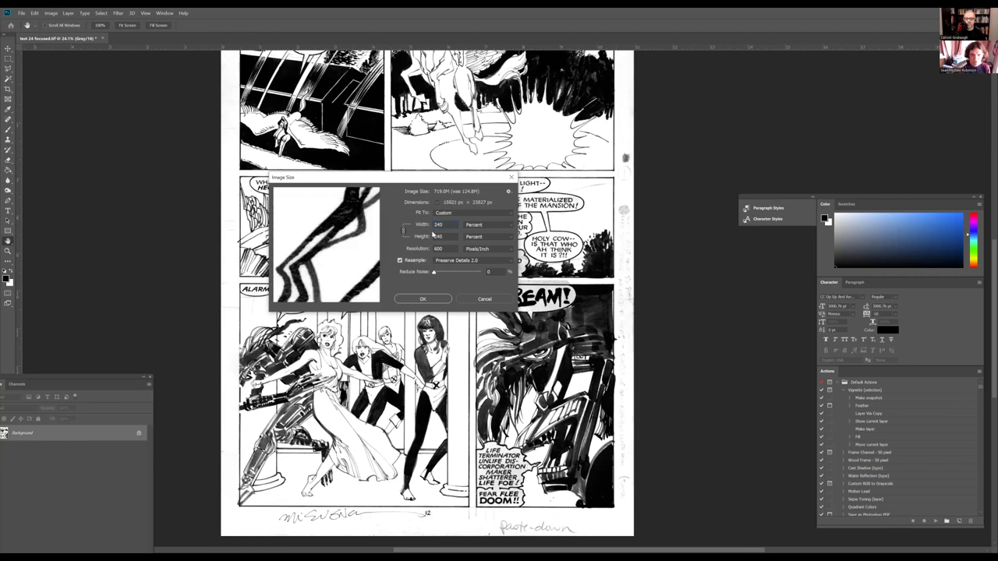
pyautogui.click(423, 298)
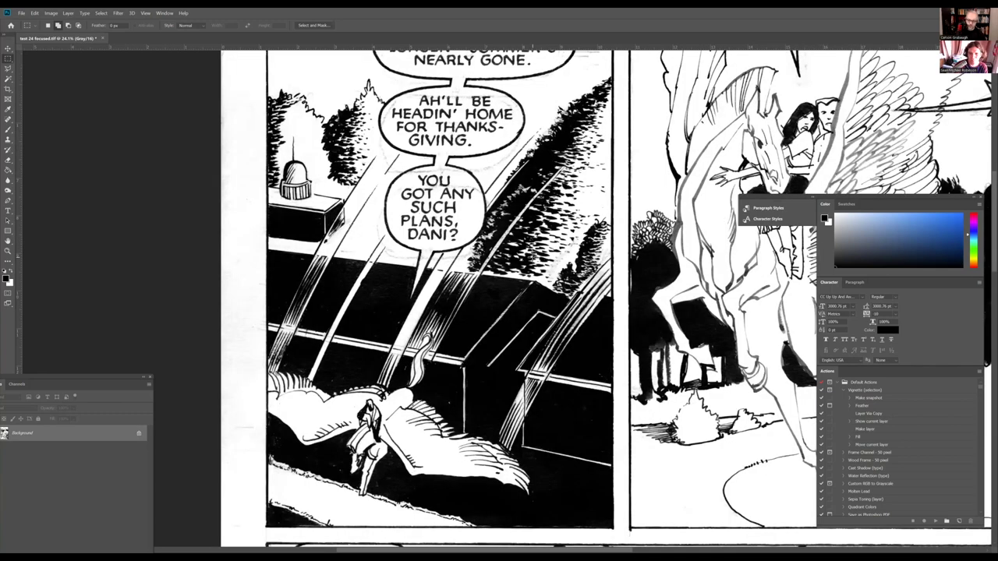
# Set the image resolution to 2400 pixels/inch with resampling turned off.
pyautogui.hotkey('ctrl', '0')
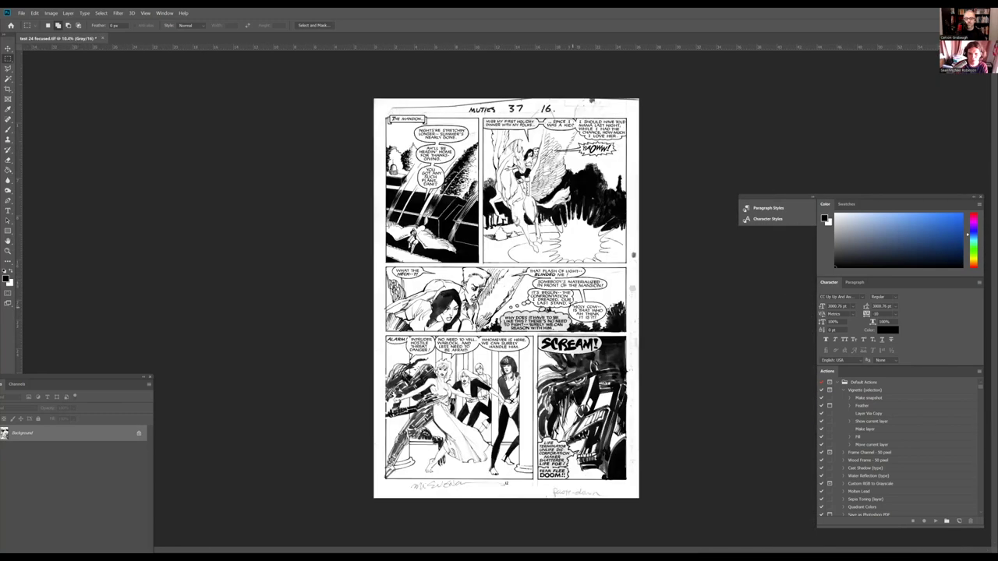
pyautogui.scroll(3, 506, 296)
pyautogui.scroll(2, 467, 296)
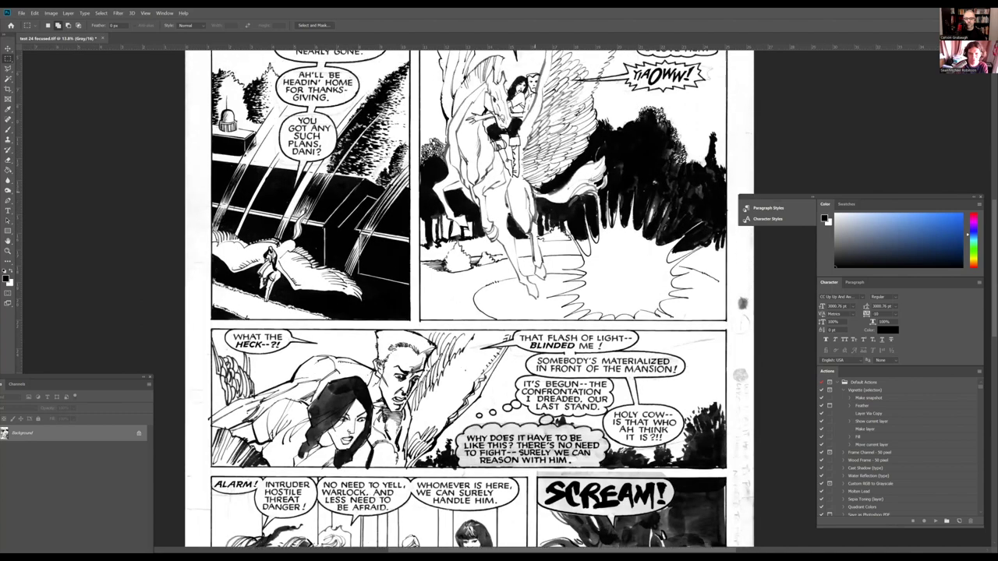
pyautogui.scroll(1, 538, 190)
pyautogui.scroll(1, 540, 190)
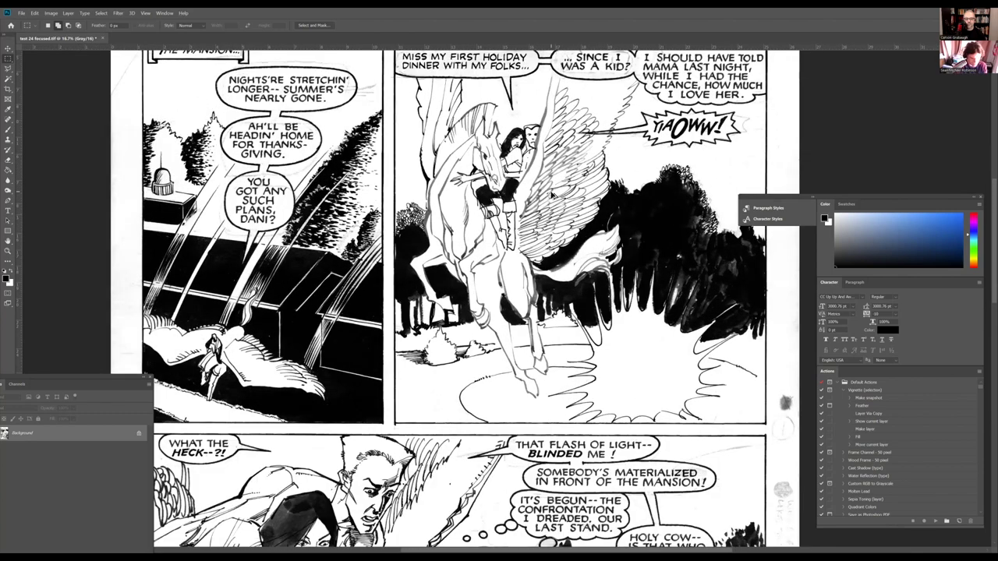
pyautogui.hotkey('ctrl', 'alt', 'i')
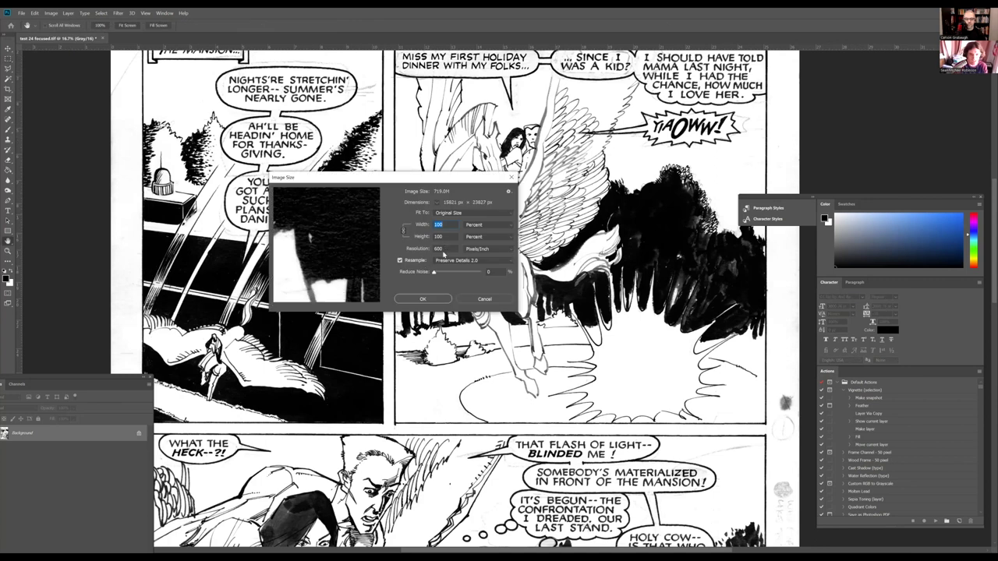
pyautogui.click(400, 261)
pyautogui.click(405, 251)
pyautogui.write('24')
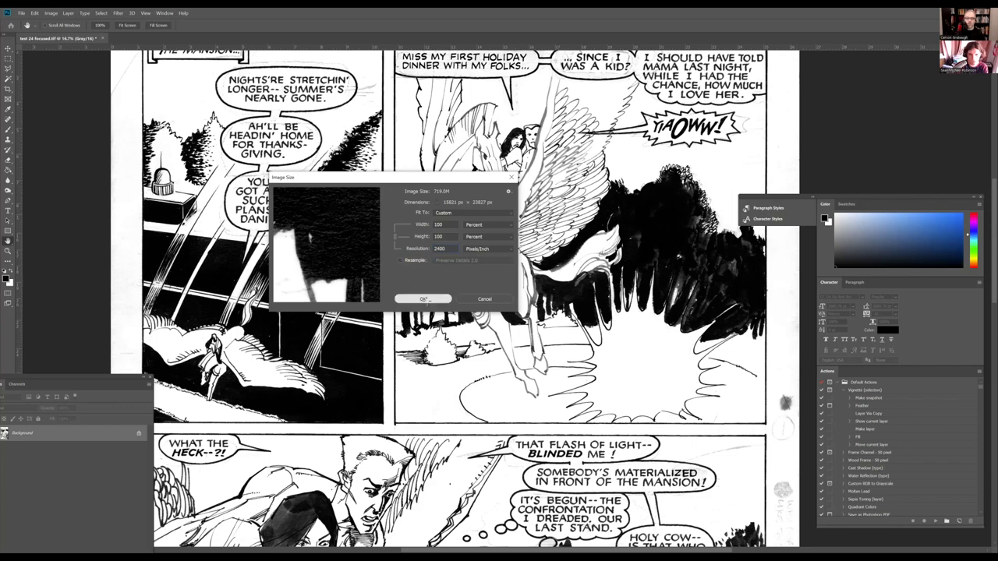
pyautogui.click(422, 299)
# Review the resized page tier by tier, including the bottom-tier figures, and inspect the winged horse panel up close.
pyautogui.scroll(-3, 420, 343)
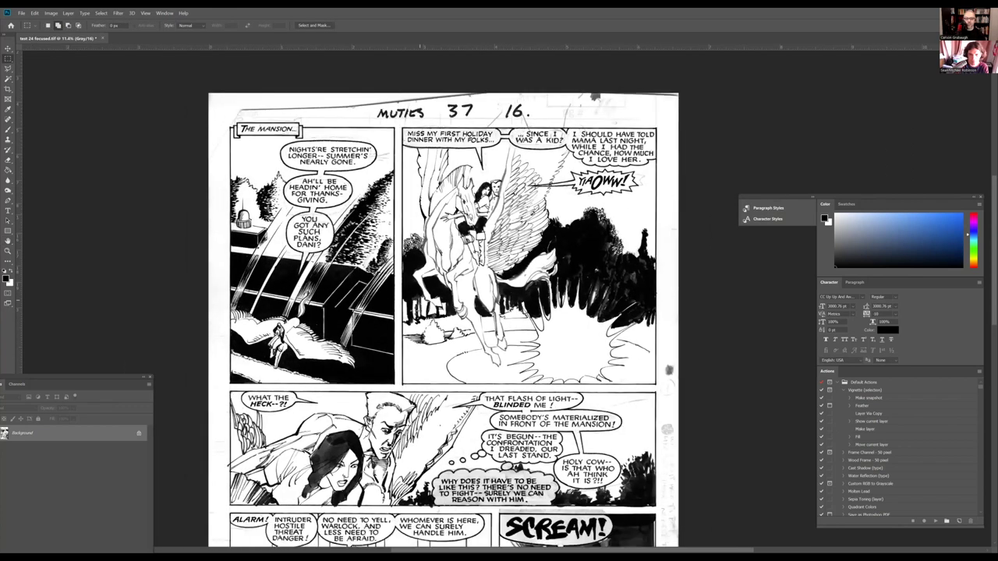
pyautogui.scroll(-1, 443, 304)
pyautogui.scroll(-4, 442, 304)
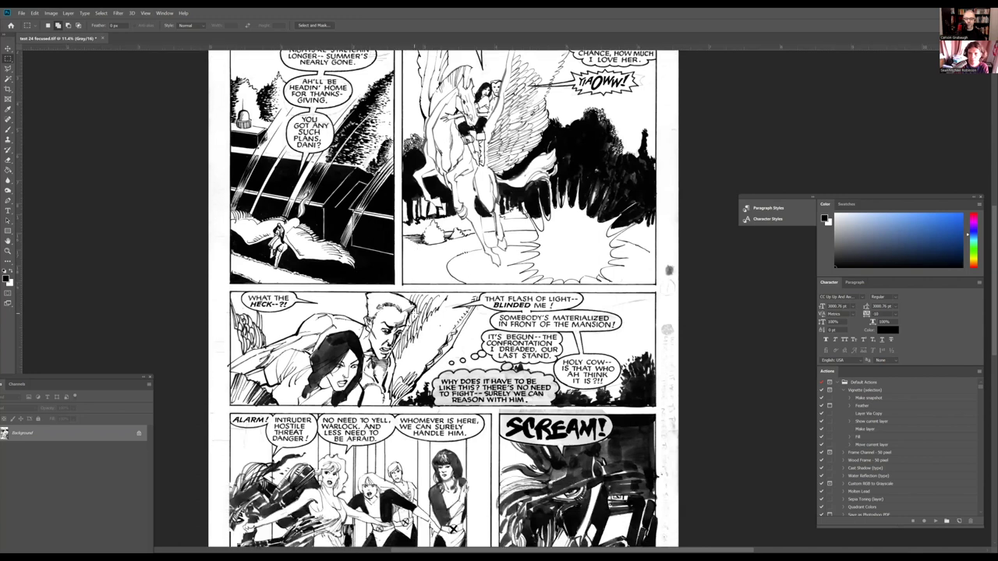
pyautogui.scroll(-5, 443, 312)
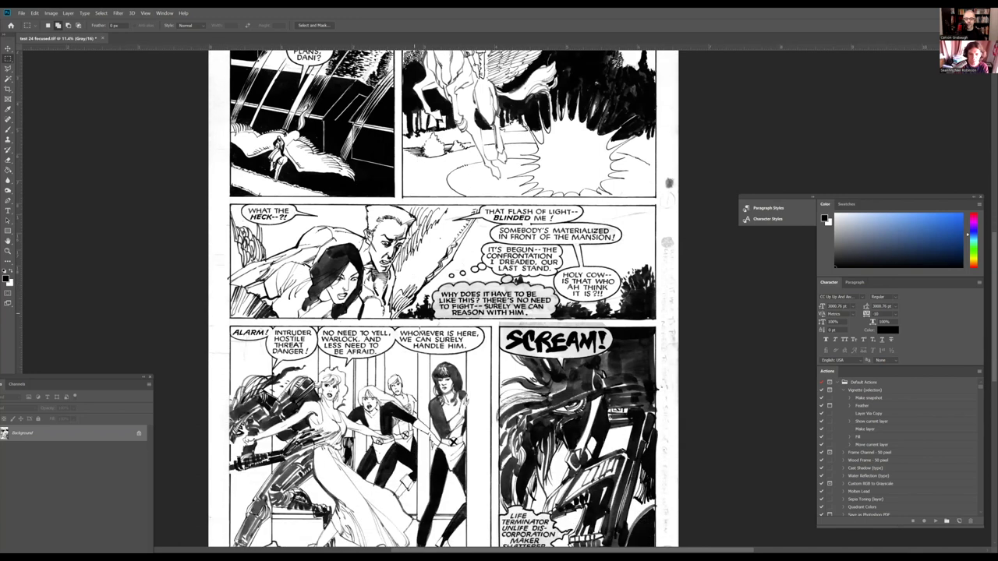
pyautogui.scroll(2, 432, 370)
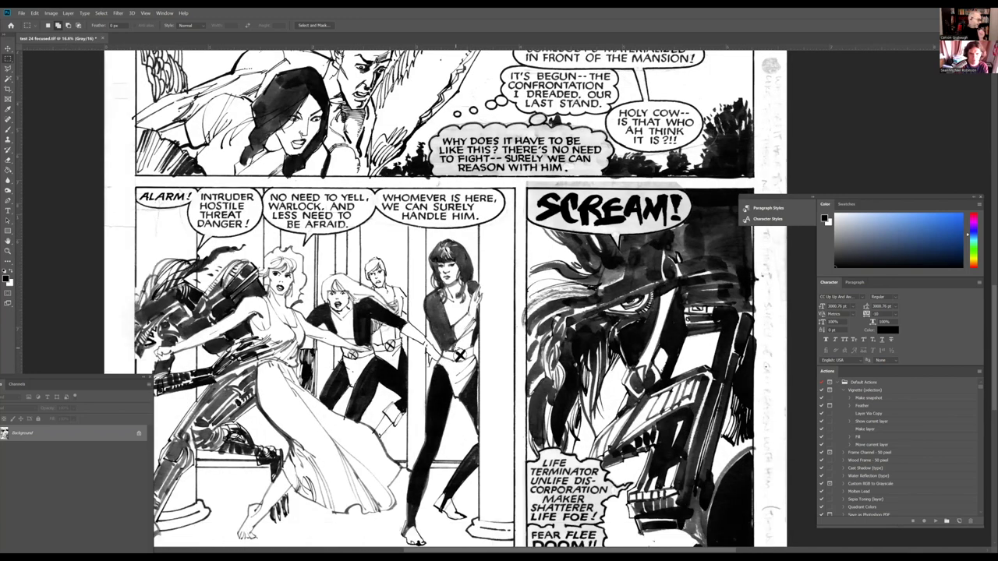
pyautogui.scroll(2, 432, 371)
pyautogui.scroll(-3, 456, 348)
pyautogui.scroll(2, 499, 327)
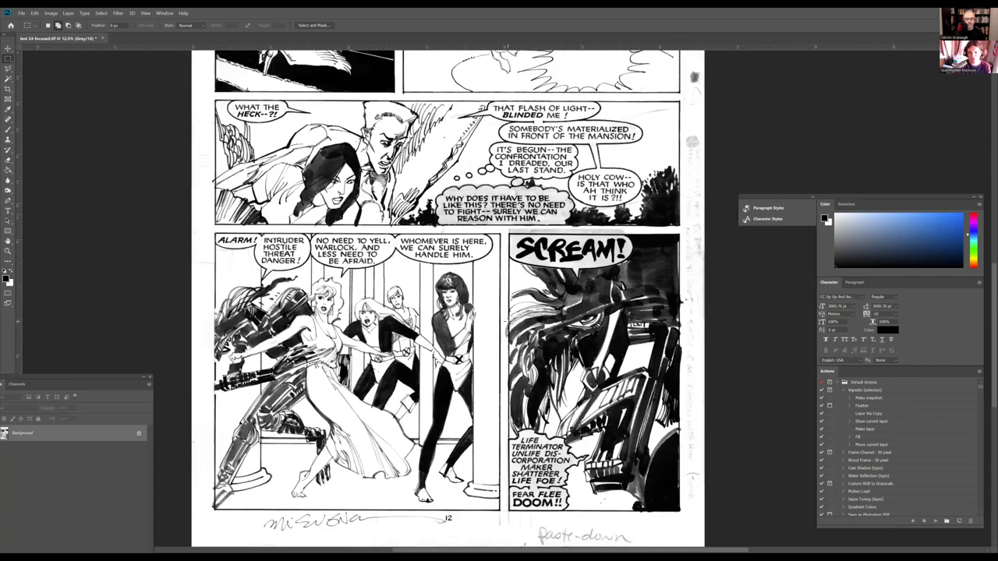
pyautogui.scroll(-1, 506, 320)
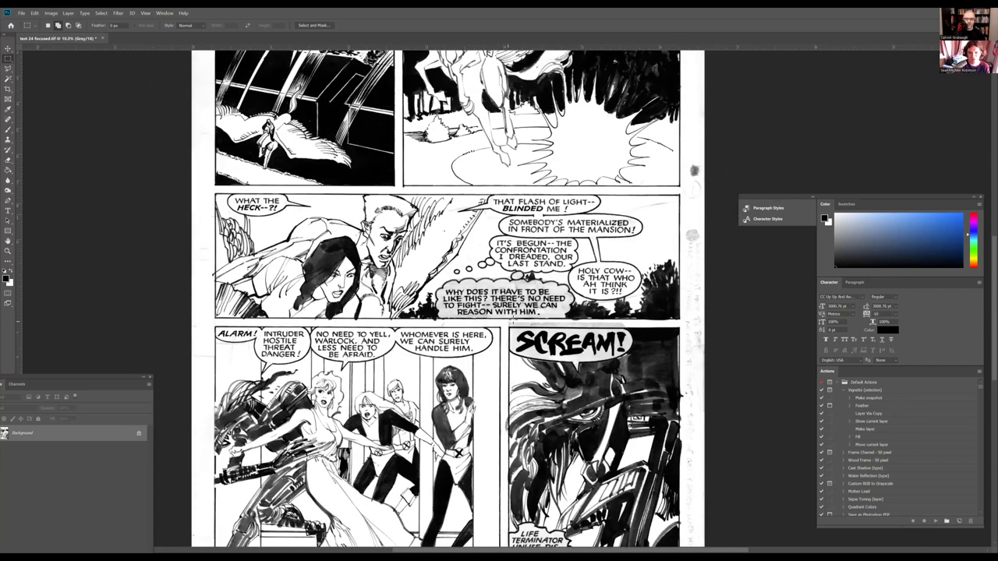
pyautogui.scroll(-1, 510, 321)
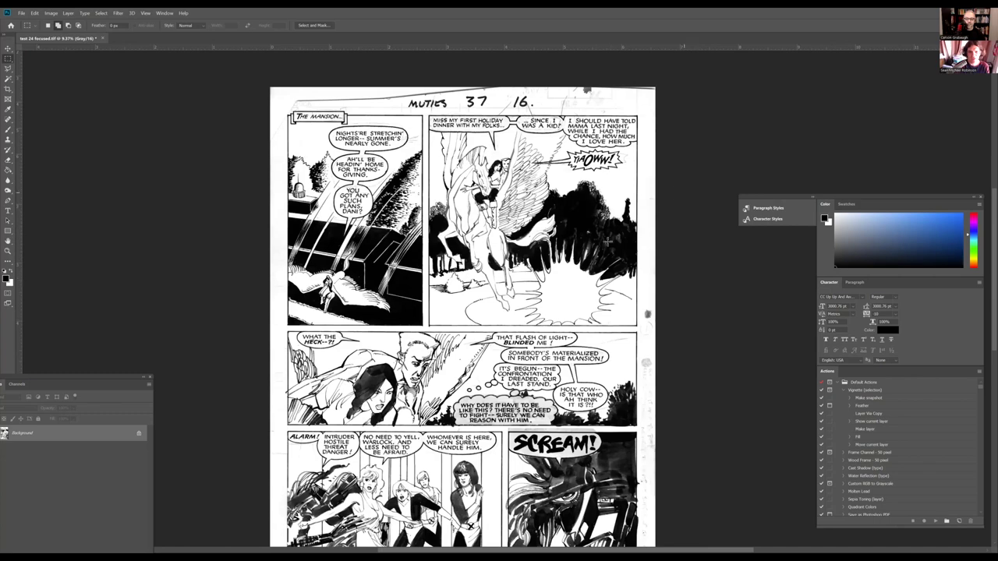
pyautogui.scroll(1, 616, 237)
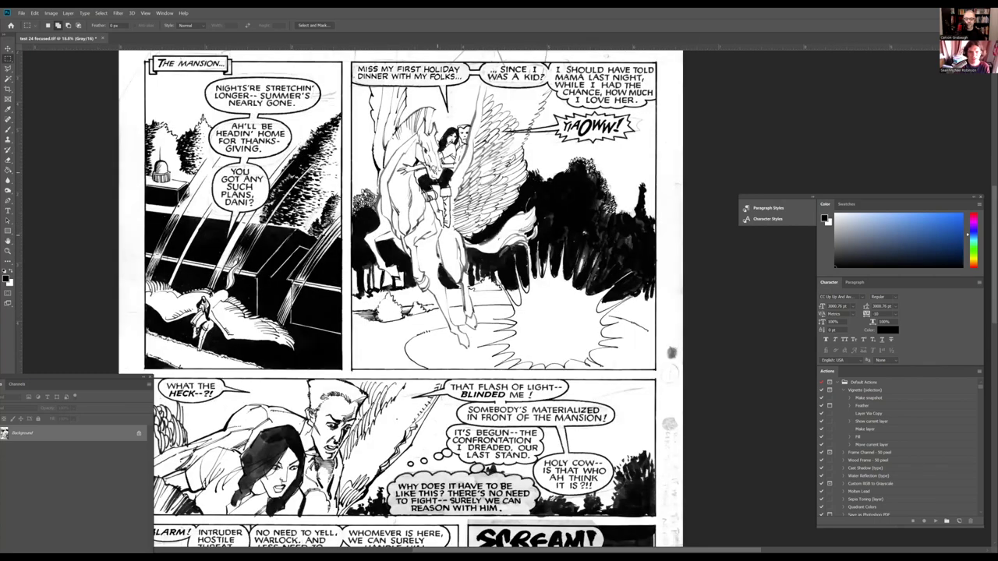
pyautogui.scroll(2, 440, 173)
pyautogui.scroll(2, 449, 176)
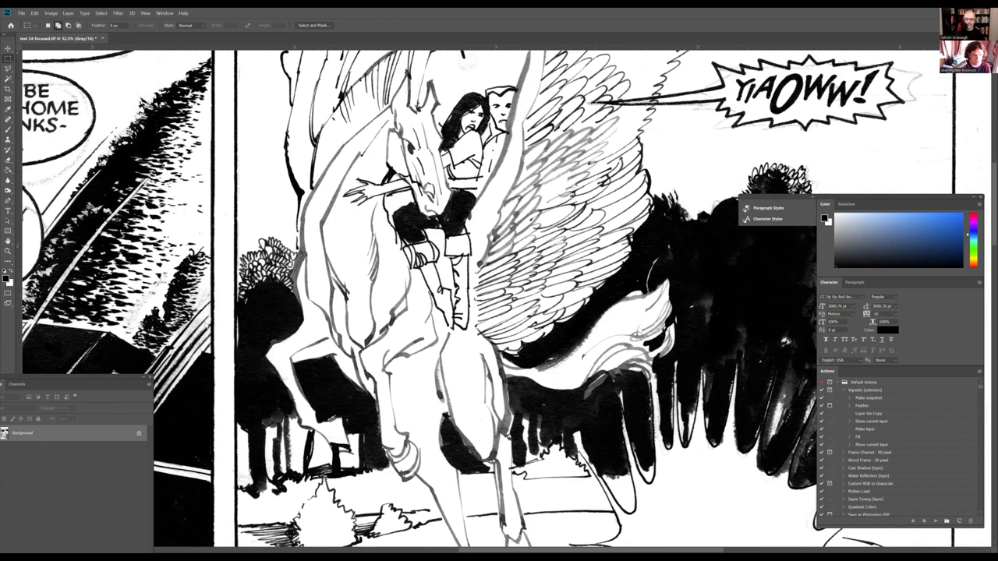
# Bring the layer list fully into view and add a new layer named CLEANUP above the background.
pyautogui.moveTo(17, 384); pyautogui.dragTo(125, 289)
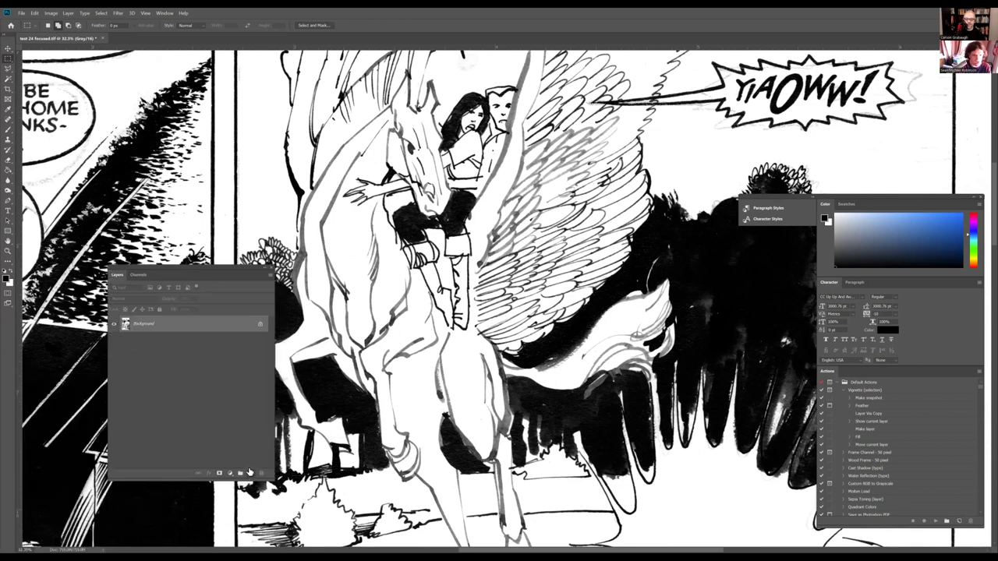
pyautogui.click(251, 473)
pyautogui.doubleClick(140, 324)
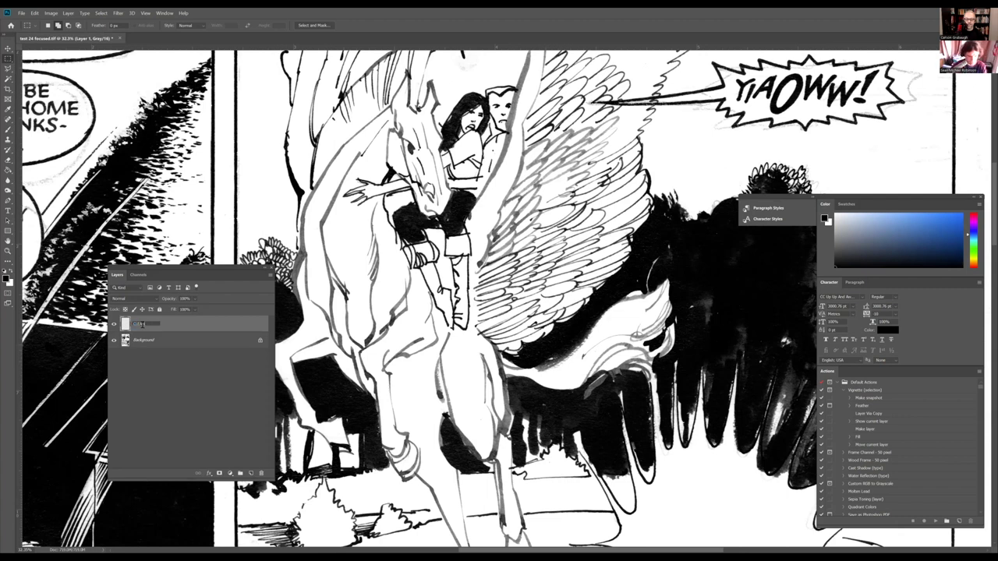
pyautogui.write('CLEANUP')
pyautogui.press('Return')
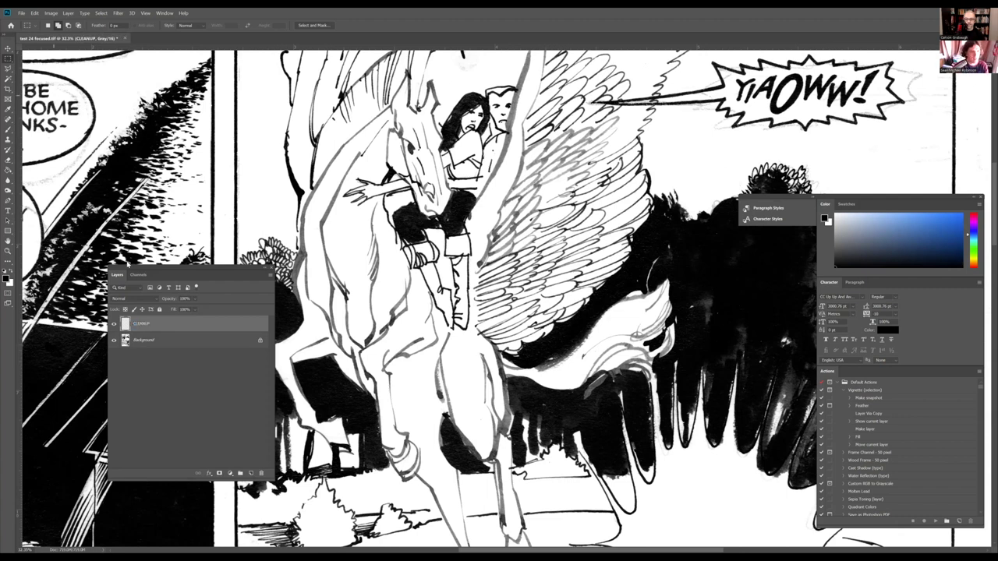
# Add a Threshold adjustment layer above the CLEANUP layer with default settings and move its properties clear of the winged horse.
pyautogui.hotkey('alt', 'space')
pyautogui.click(68, 13)
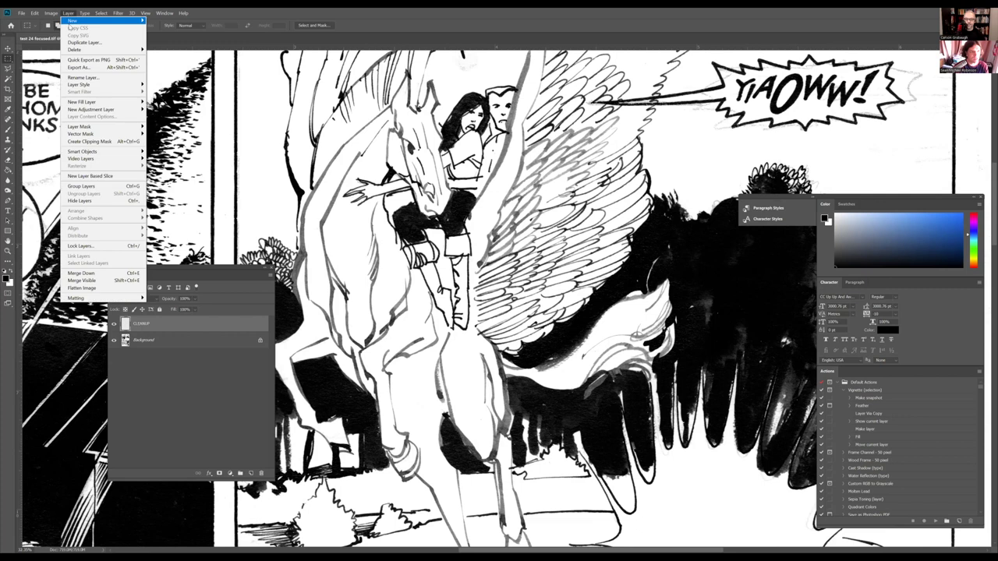
pyautogui.moveTo(71, 21)
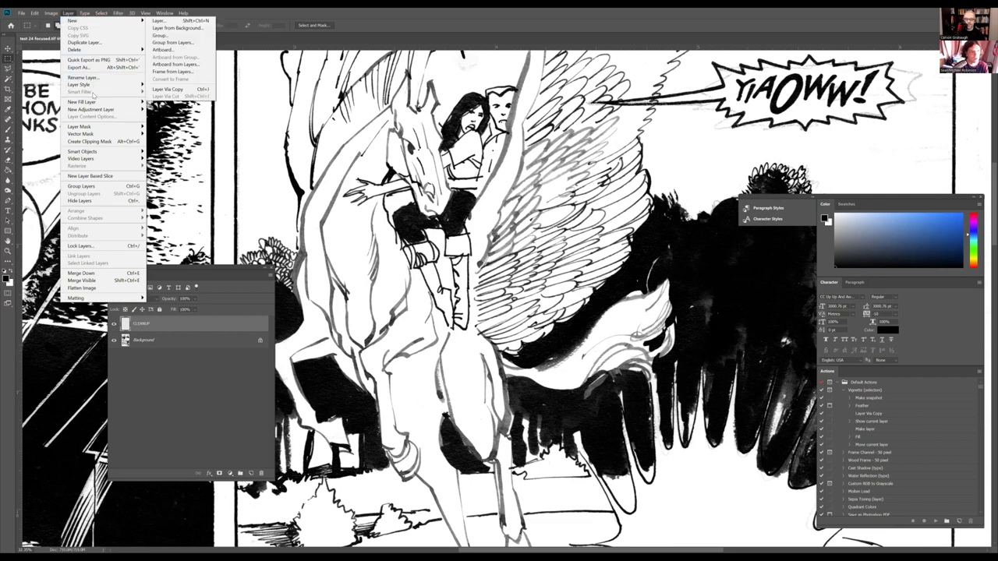
pyautogui.moveTo(93, 110)
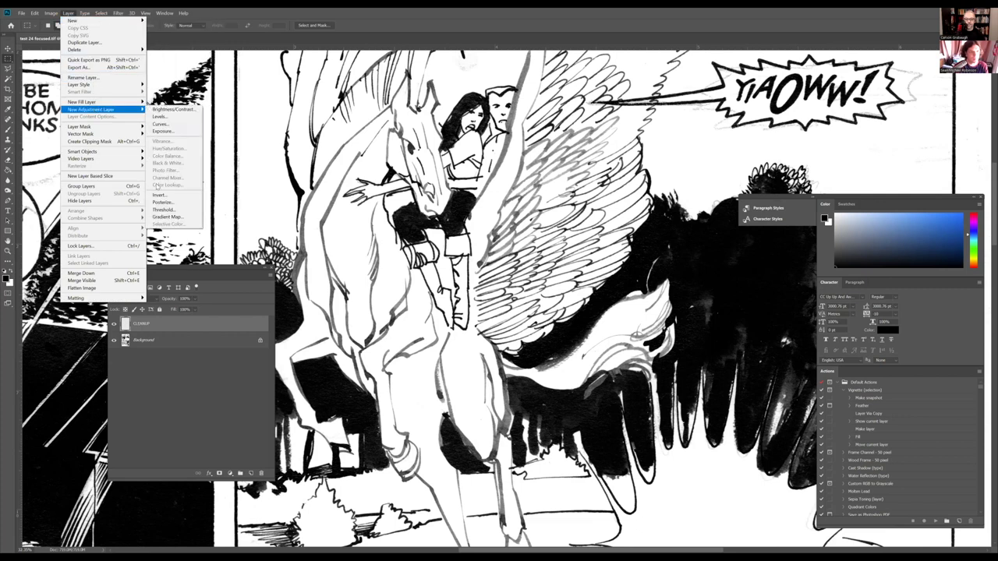
pyautogui.click(162, 211)
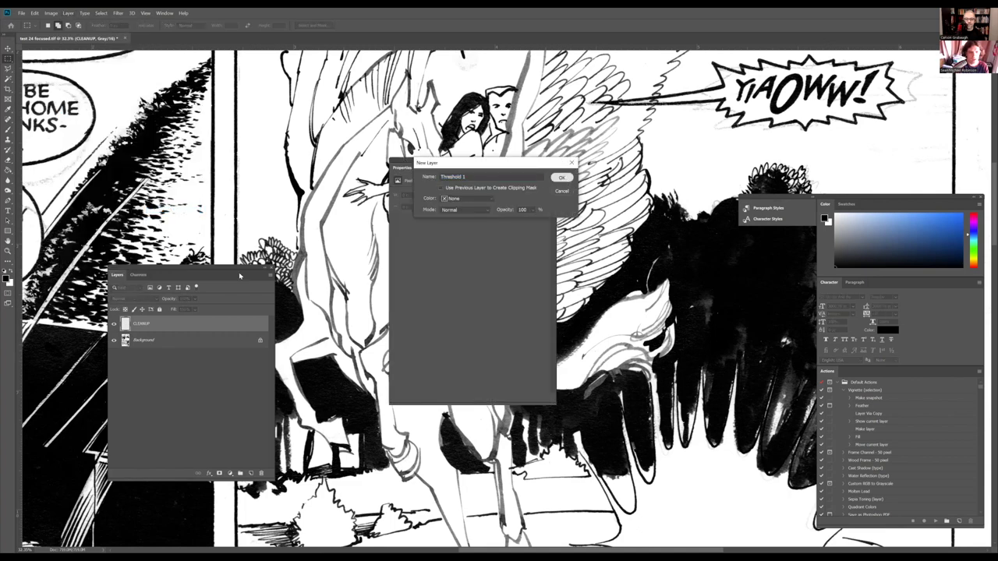
pyautogui.click(562, 179)
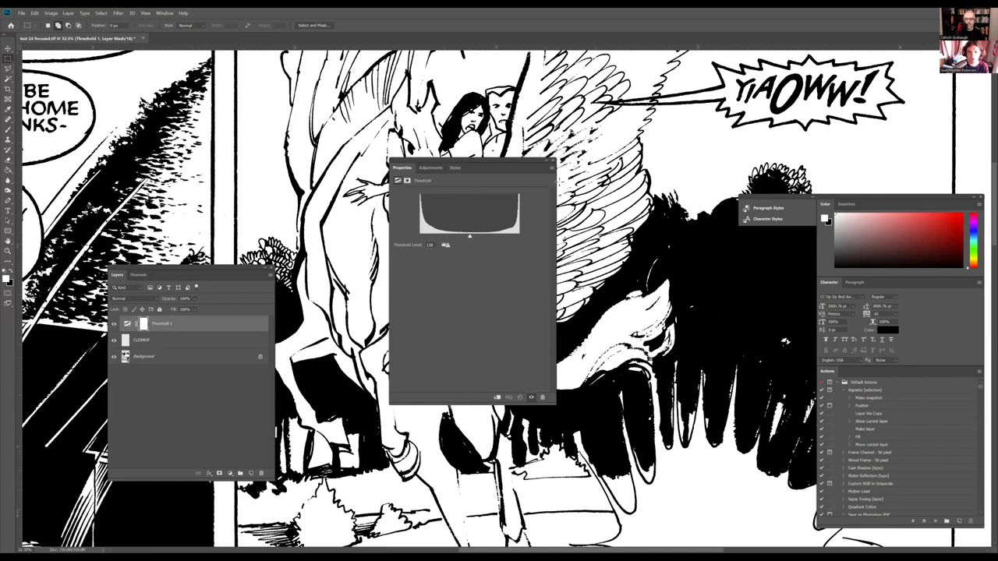
pyautogui.moveTo(401, 167); pyautogui.dragTo(69, 428)
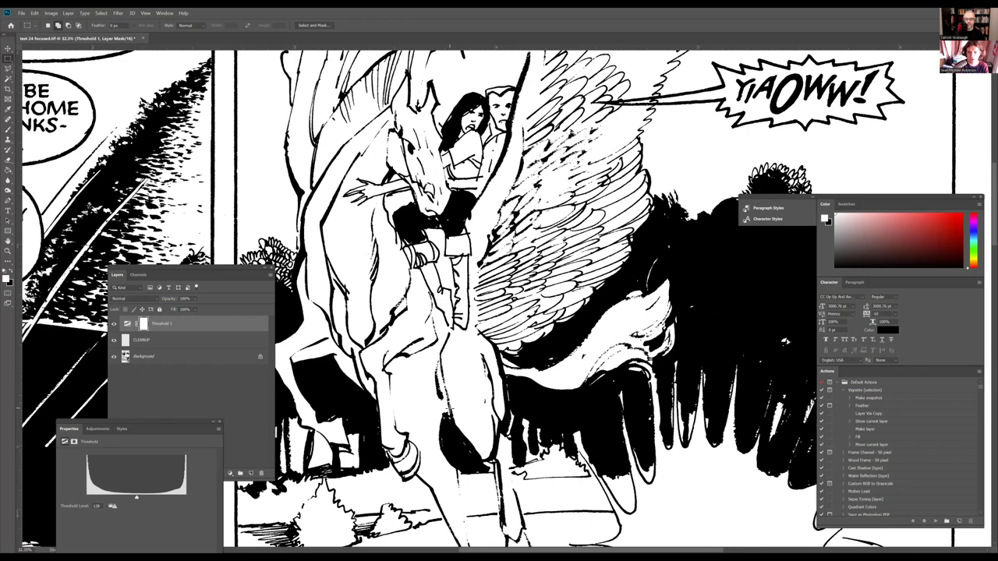
# Examine the thresholded winged horse panel, checking the legs, tail, feathers and solid blacks, plus the lettering and upper page margin.
pyautogui.scroll(-5, 480, 423)
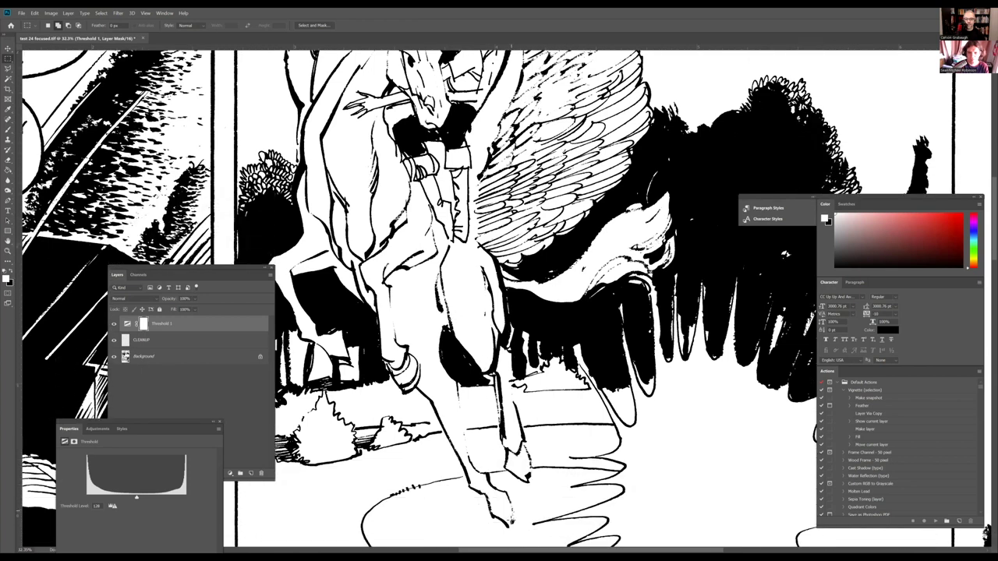
pyautogui.scroll(6, 539, 203)
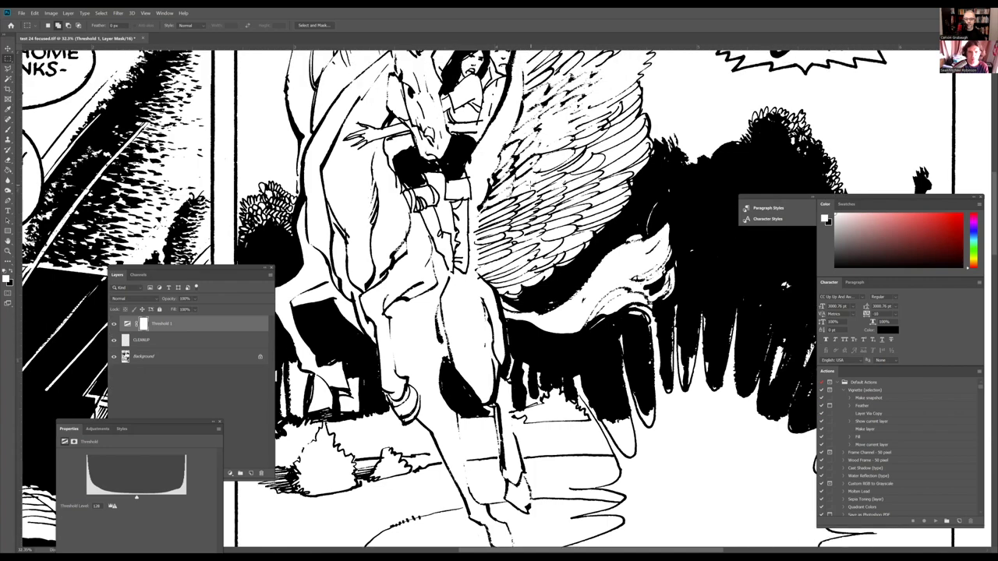
pyautogui.scroll(2, 508, 300)
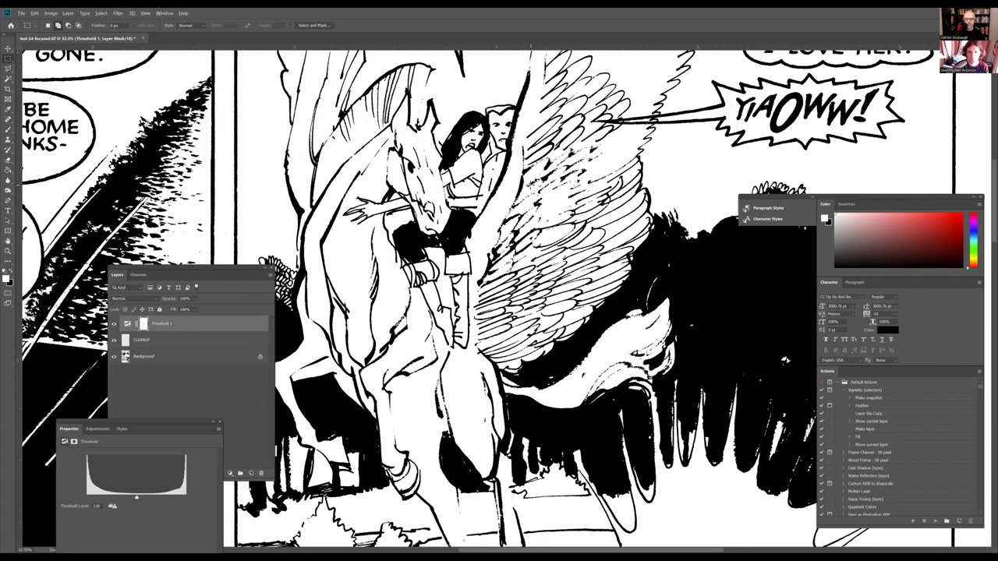
pyautogui.scroll(-2, 785, 361)
pyautogui.scroll(-3, 785, 360)
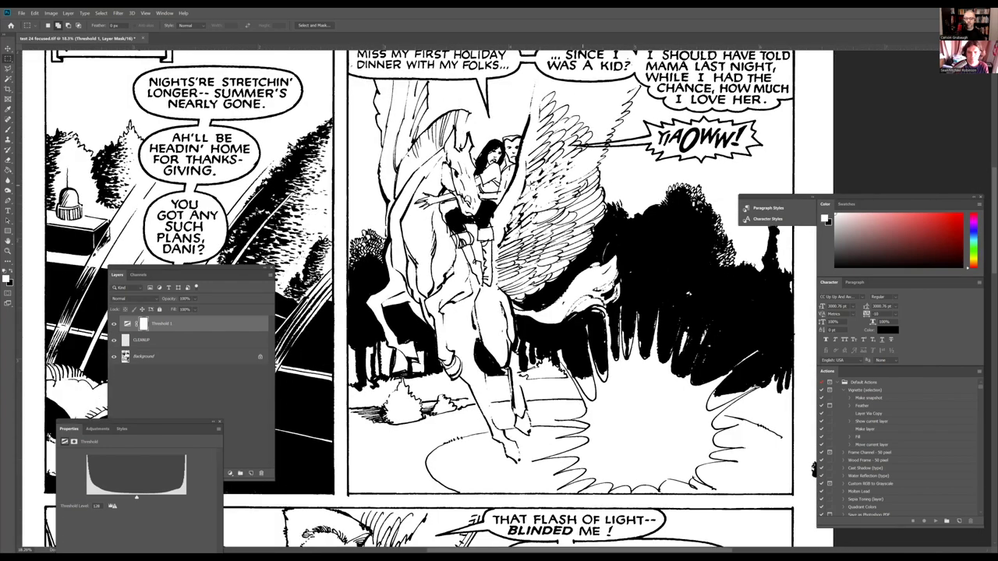
pyautogui.scroll(2, 813, 468)
pyautogui.scroll(3, 779, 437)
pyautogui.scroll(2, 760, 410)
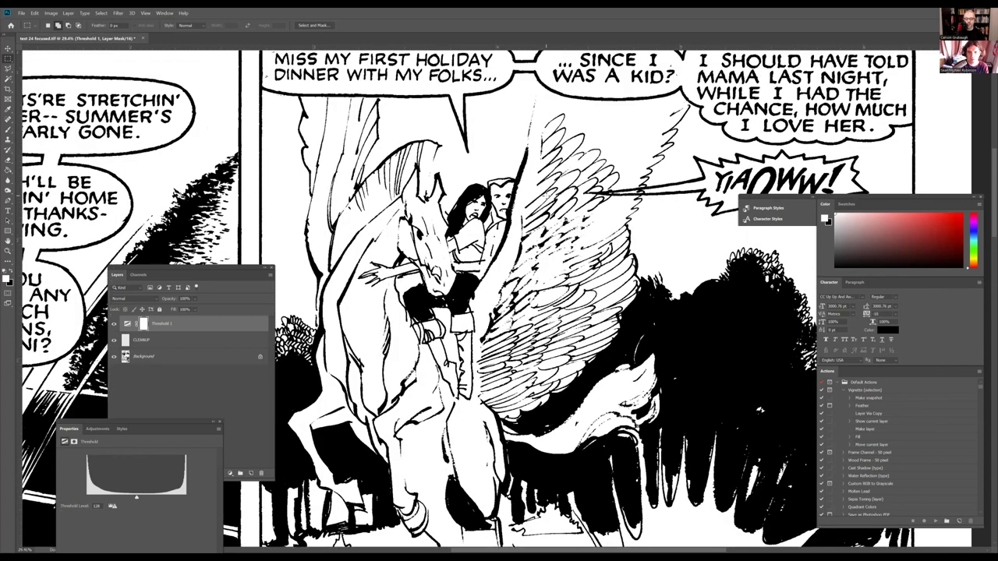
pyautogui.scroll(3, 538, 165)
pyautogui.scroll(2, 538, 165)
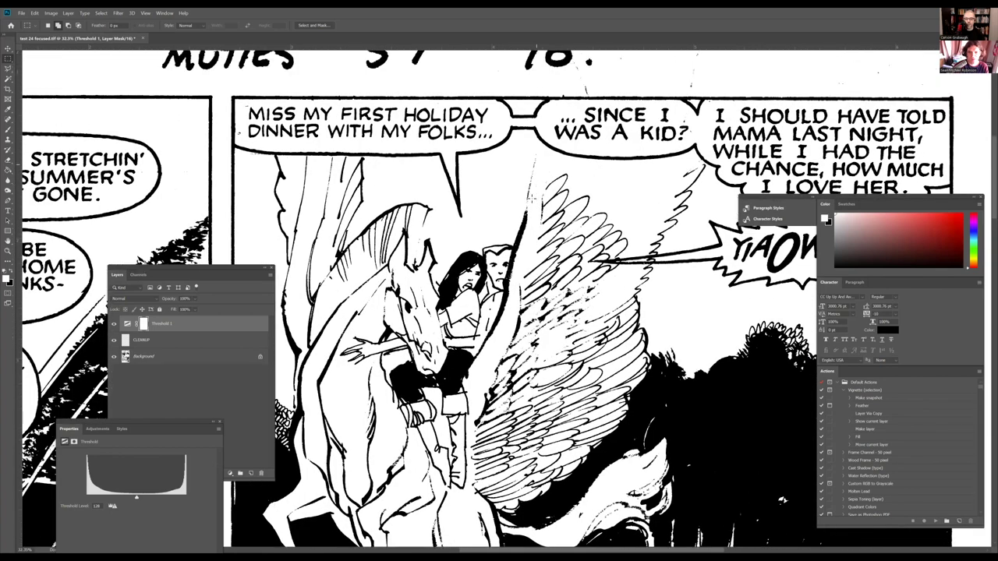
pyautogui.scroll(2, 538, 165)
pyautogui.scroll(4, 537, 165)
pyautogui.scroll(-4, 538, 165)
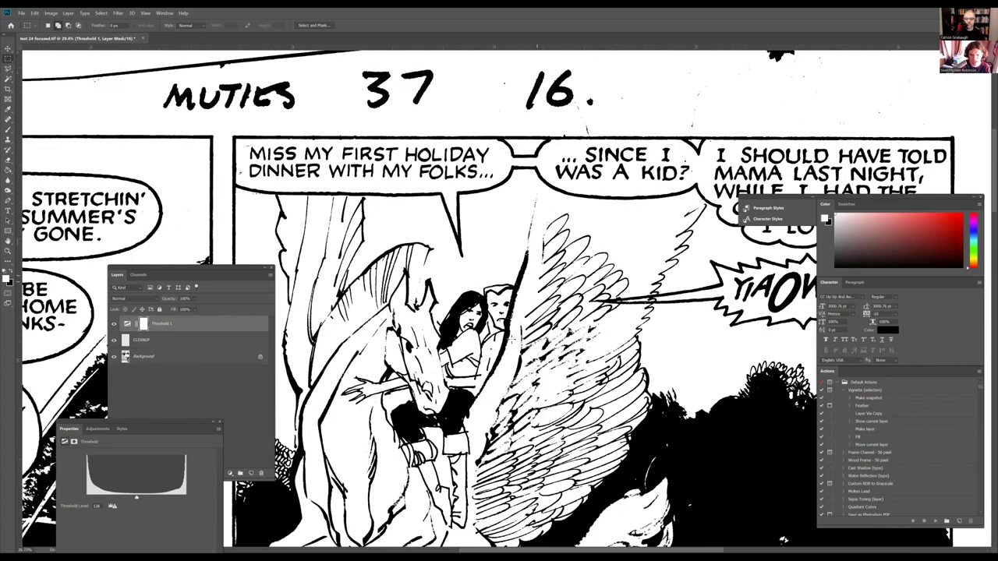
pyautogui.scroll(-2, 538, 165)
pyautogui.scroll(-2, 538, 165)
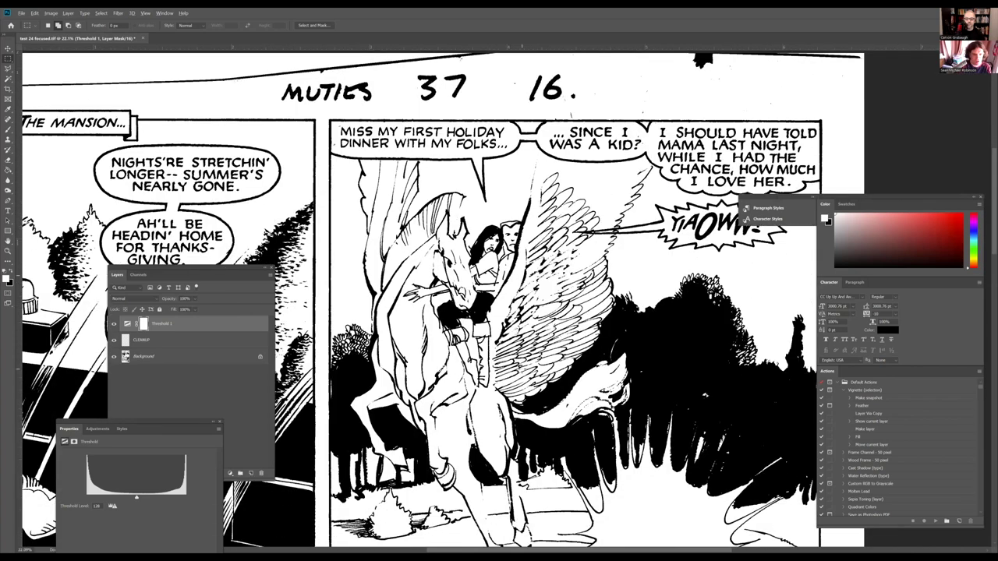
# Examine the thresholded page from the winged horse panel down to the bottom tier, inspecting the costumed figures up close.
pyautogui.scroll(-2, 538, 165)
pyautogui.scroll(2, 538, 165)
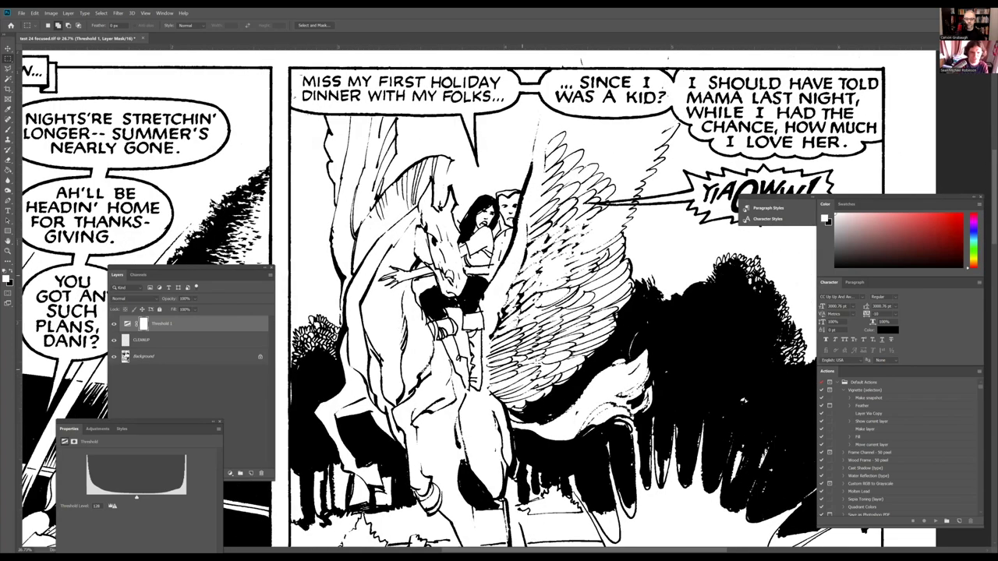
pyautogui.scroll(-3, 516, 352)
pyautogui.scroll(-2, 527, 386)
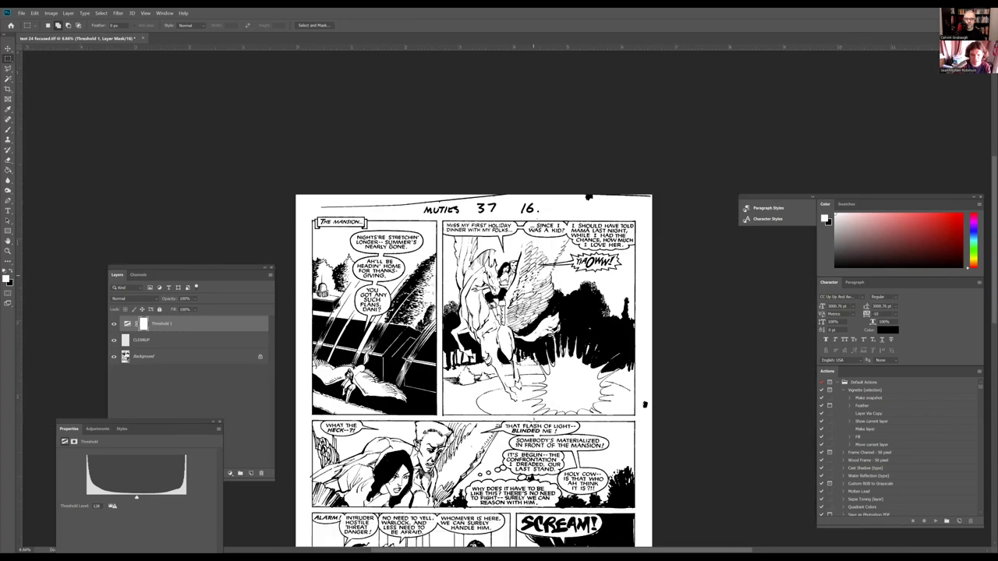
pyautogui.scroll(-5, 527, 386)
pyautogui.scroll(-2, 499, 351)
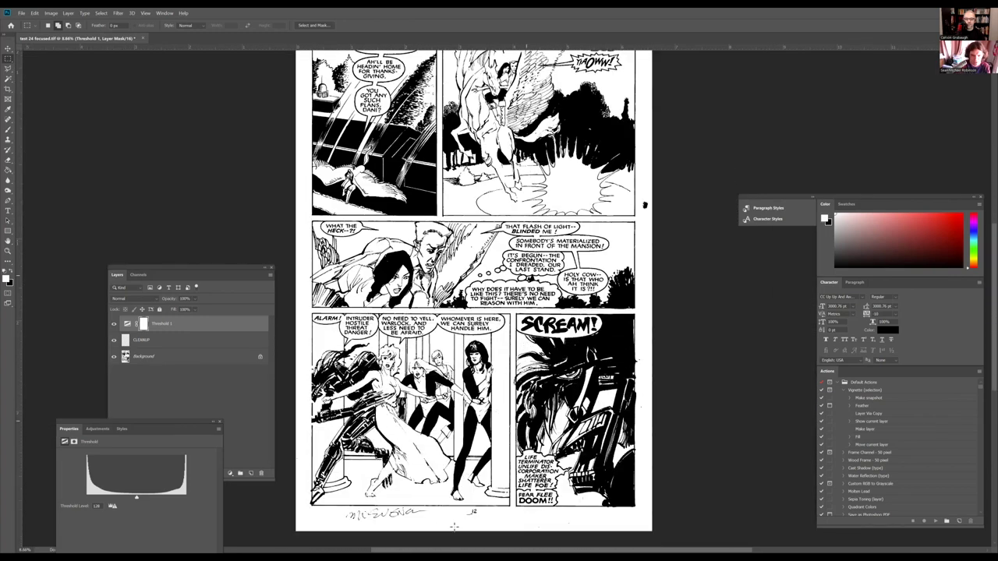
pyautogui.scroll(3, 499, 390)
pyautogui.scroll(3, 366, 386)
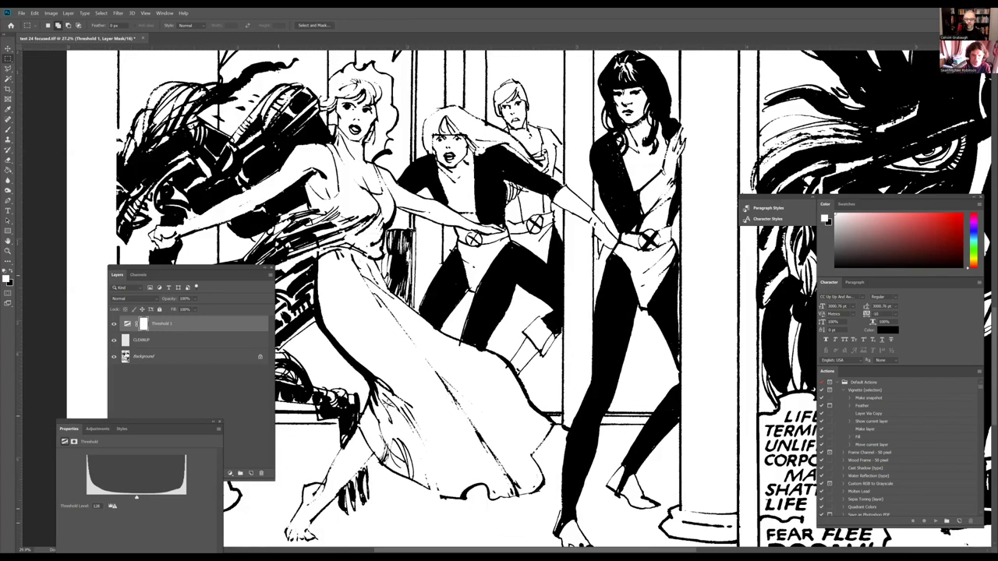
pyautogui.scroll(-1, 424, 430)
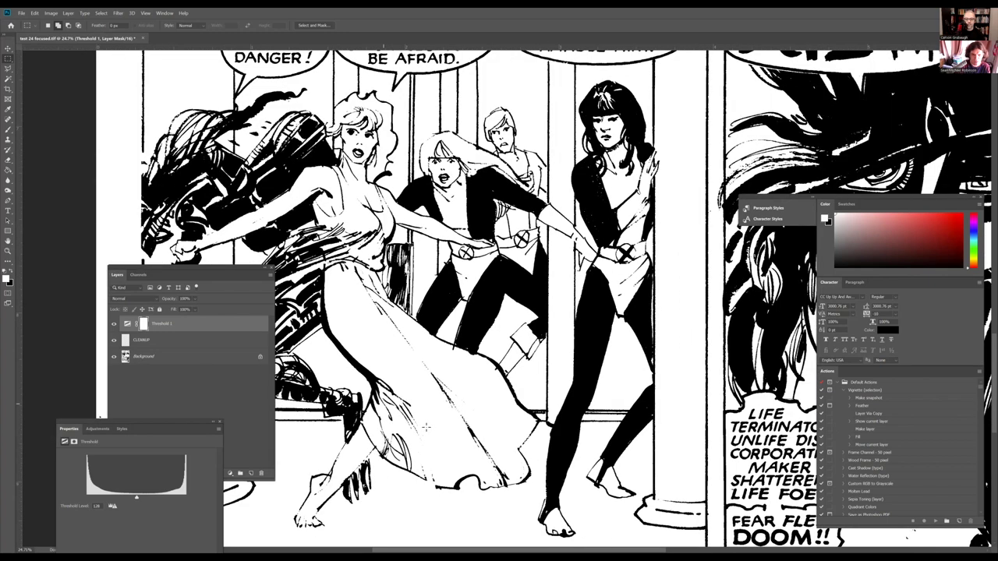
pyautogui.scroll(1, 516, 176)
pyautogui.scroll(2, 510, 171)
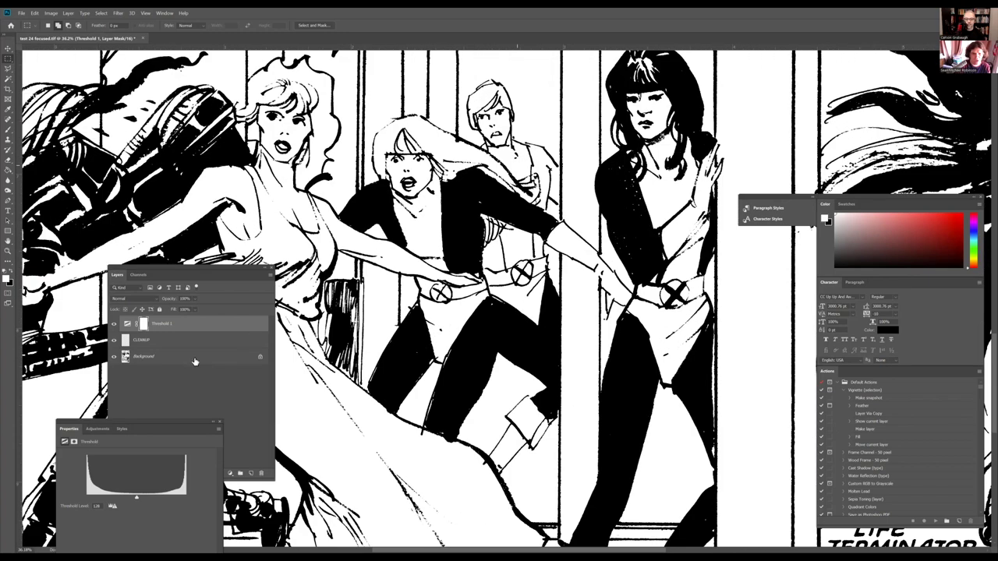
# Hide the Threshold adjustment and select the Background layer, with the bottom-tier figures brought up close.
pyautogui.click(113, 324)
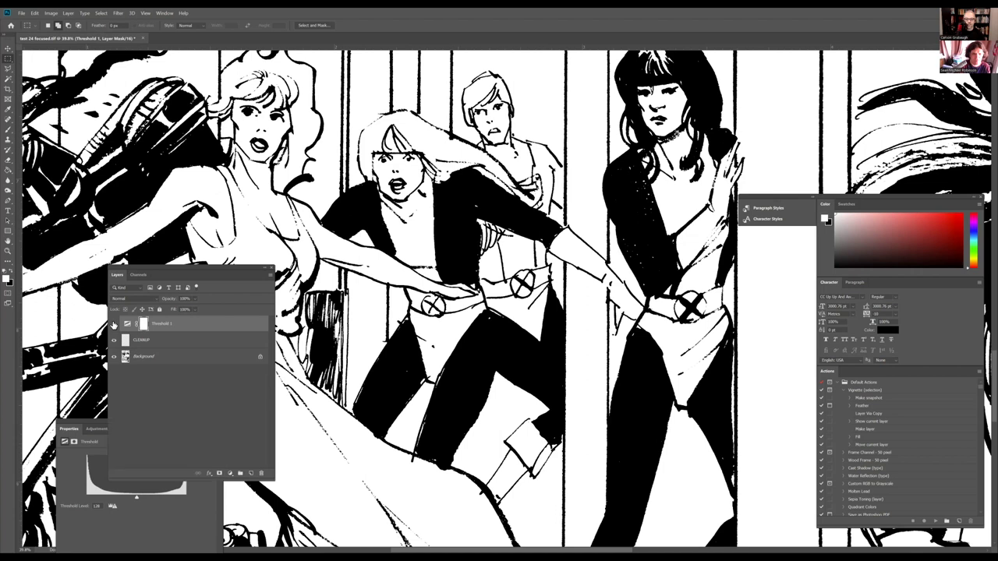
pyautogui.click(153, 358)
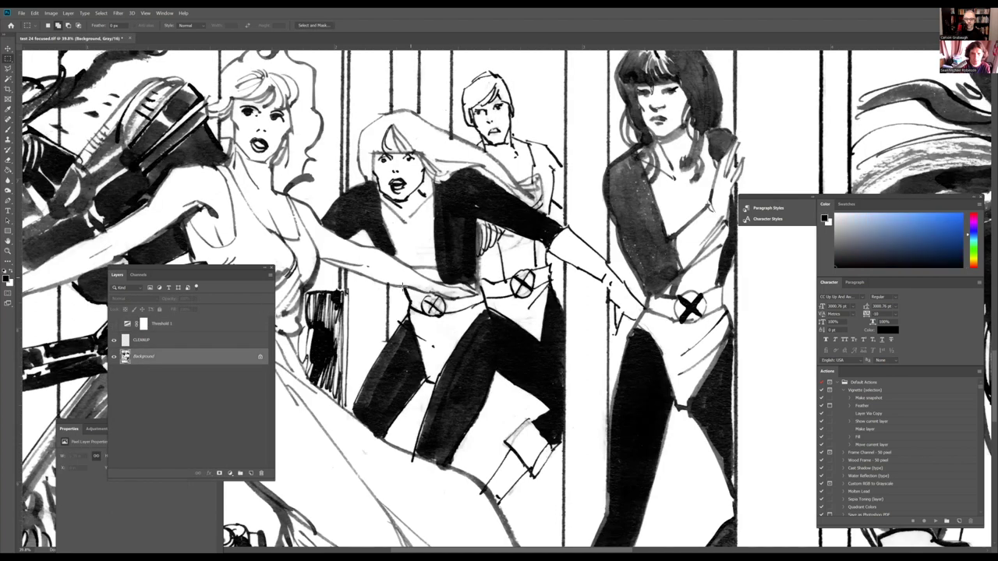
pyautogui.scroll(-3, 408, 275)
pyautogui.scroll(6, 399, 217)
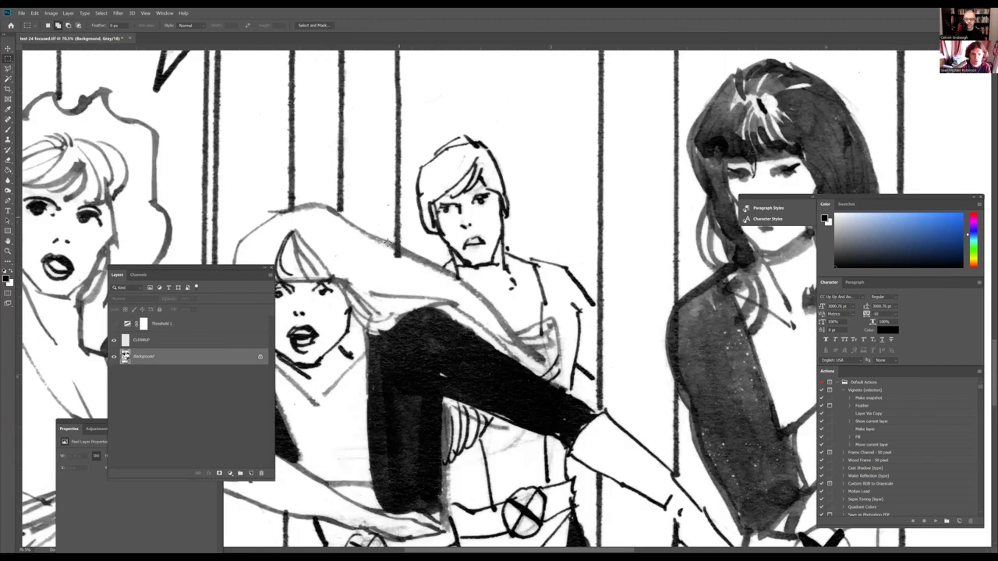
# Start an Unsharp Mask on the Background layer and centre its preview on the short-haired figure's head.
pyautogui.click(114, 14)
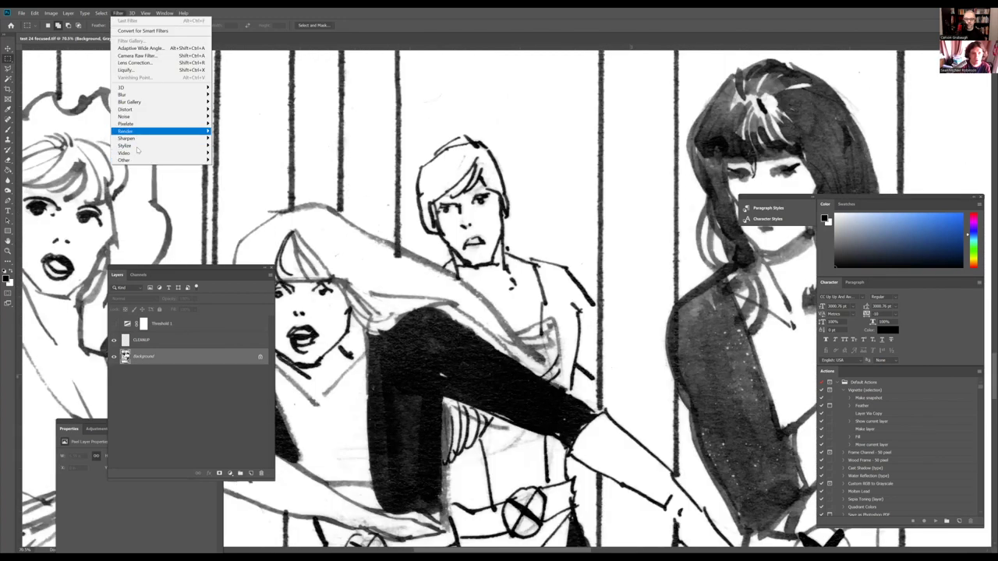
pyautogui.moveTo(138, 140)
pyautogui.click(236, 176)
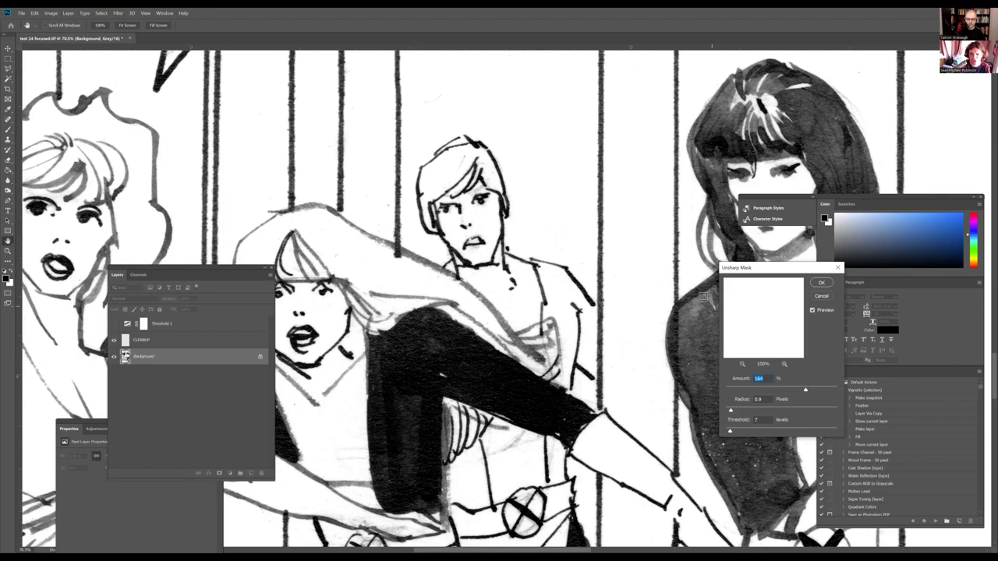
pyautogui.click(441, 155)
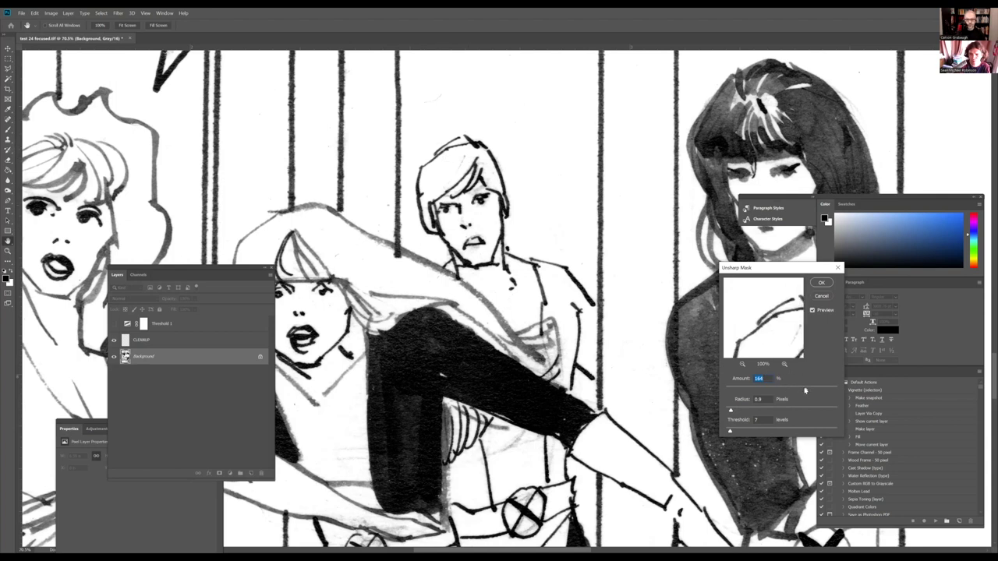
# Try Unsharp Mask at 326% amount and threshold 12, testing a much larger radius before reducing it to 1.2 pixels.
pyautogui.moveTo(814, 389); pyautogui.dragTo(829, 389)
pyautogui.moveTo(729, 433); pyautogui.dragTo(726, 434)
pyautogui.moveTo(721, 433); pyautogui.dragTo(715, 433)
pyautogui.moveTo(732, 432); pyautogui.dragTo(733, 432)
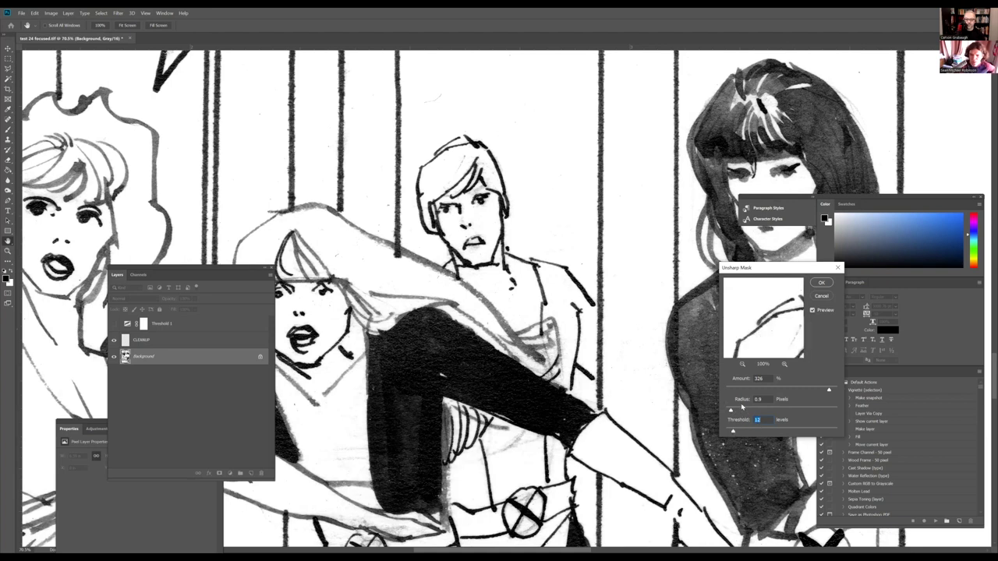
pyautogui.moveTo(731, 410); pyautogui.dragTo(758, 414)
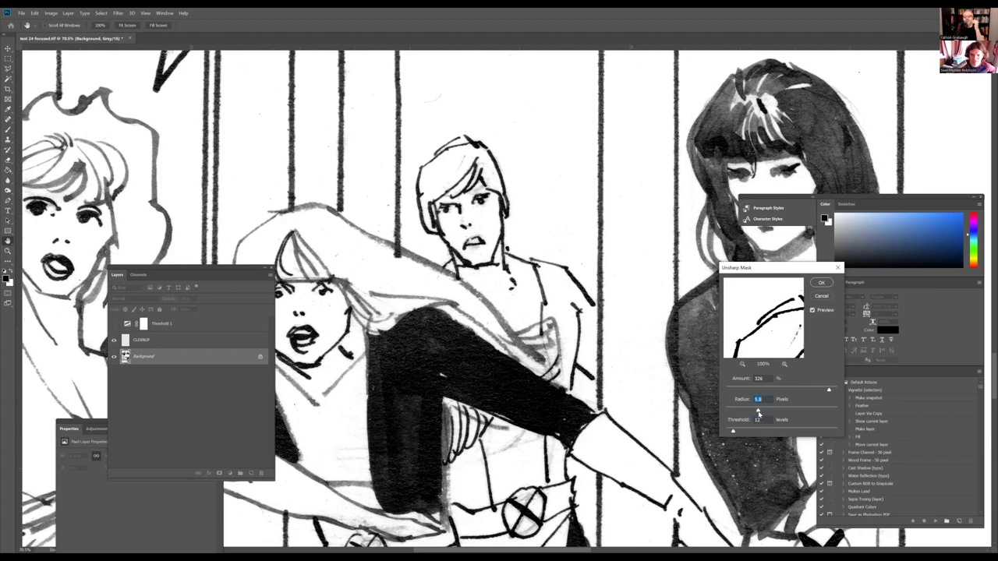
pyautogui.moveTo(758, 414); pyautogui.dragTo(733, 411)
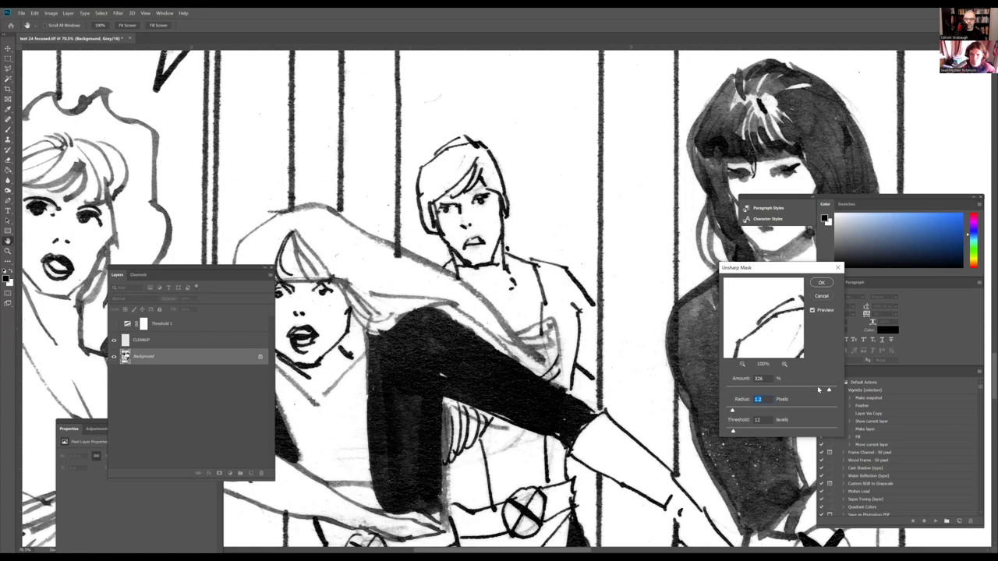
# Set the Unsharp Mask to 198% amount, 1.7 pixels radius and threshold 16, comparing the image with and without the preview.
pyautogui.moveTo(830, 391); pyautogui.dragTo(818, 391)
pyautogui.click(812, 310)
pyautogui.moveTo(822, 391)
pyautogui.mouseDown()
pyautogui.moveTo(831, 392)
pyautogui.moveTo(815, 390)
pyautogui.mouseUp()
pyautogui.moveTo(733, 431); pyautogui.dragTo(736, 411)
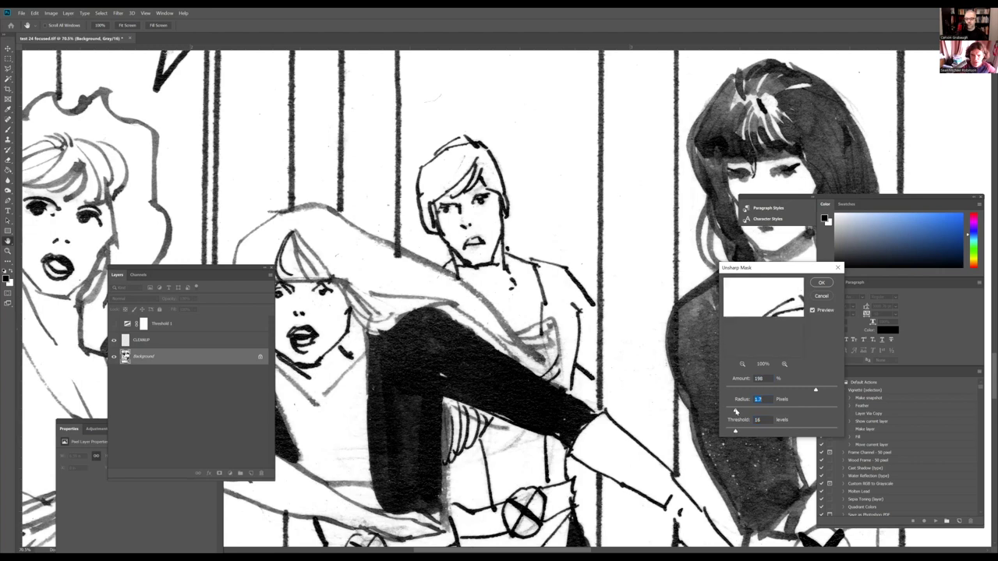
pyautogui.click(813, 311)
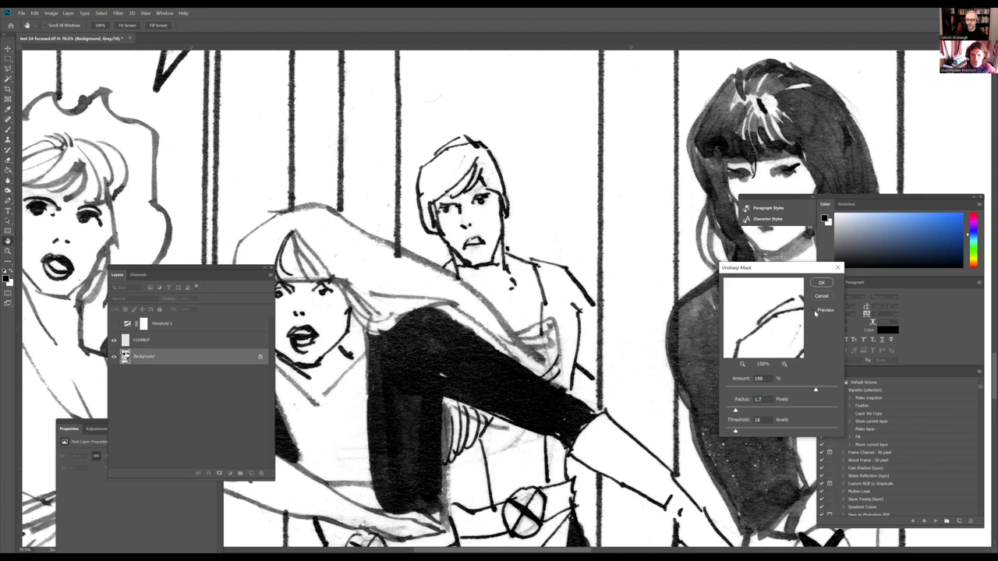
pyautogui.click(814, 312)
# Inspect the short-haired figure's face up close, comparing its line edges repeatedly with and without the sharpening preview.
pyautogui.scroll(1, 351, 241)
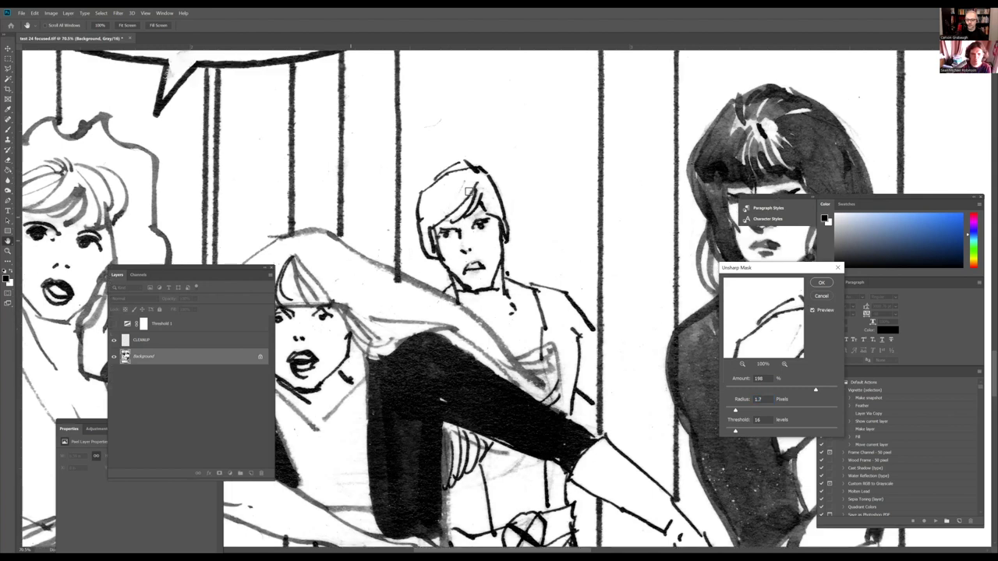
pyautogui.scroll(3, 477, 224)
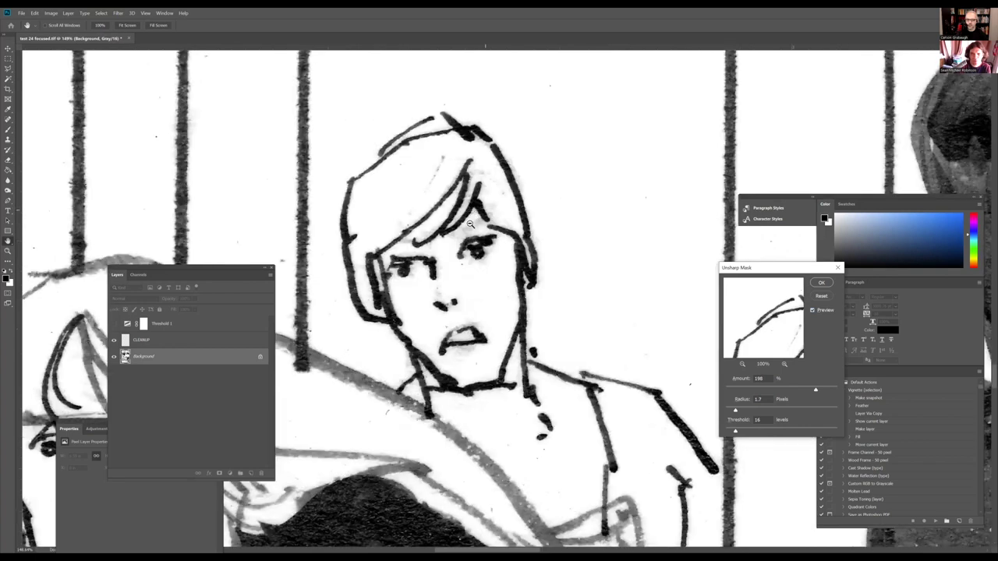
pyautogui.scroll(2, 470, 224)
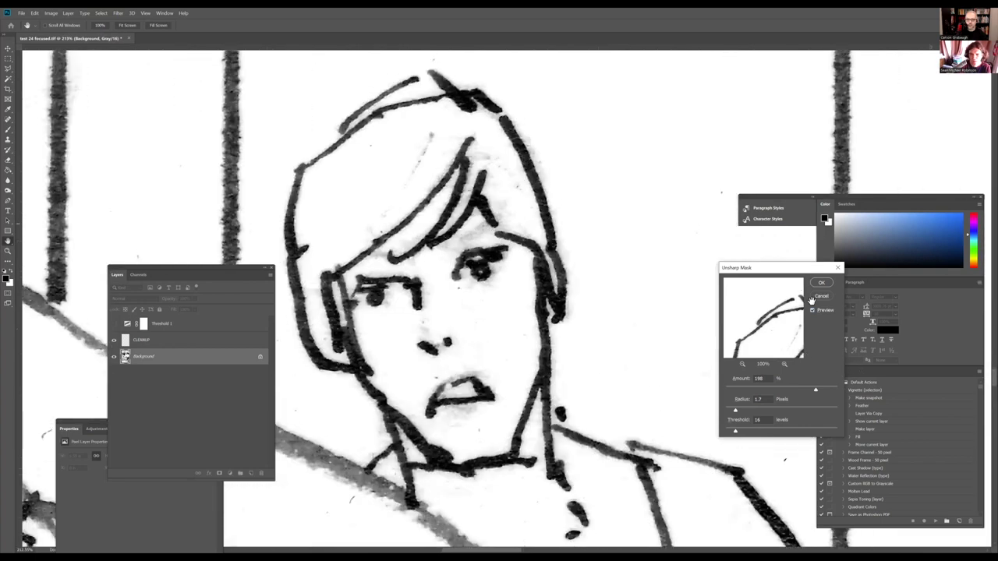
pyautogui.click(813, 311)
pyautogui.click(813, 311)
pyautogui.click(814, 312)
pyautogui.click(813, 311)
pyautogui.click(813, 311)
pyautogui.click(813, 311)
pyautogui.click(813, 311)
pyautogui.click(814, 311)
# Check the sharpening preview across the lower tiers and on the dark-haired woman's sleeve, examining the specks and ink texture up close.
pyautogui.scroll(-2, 538, 336)
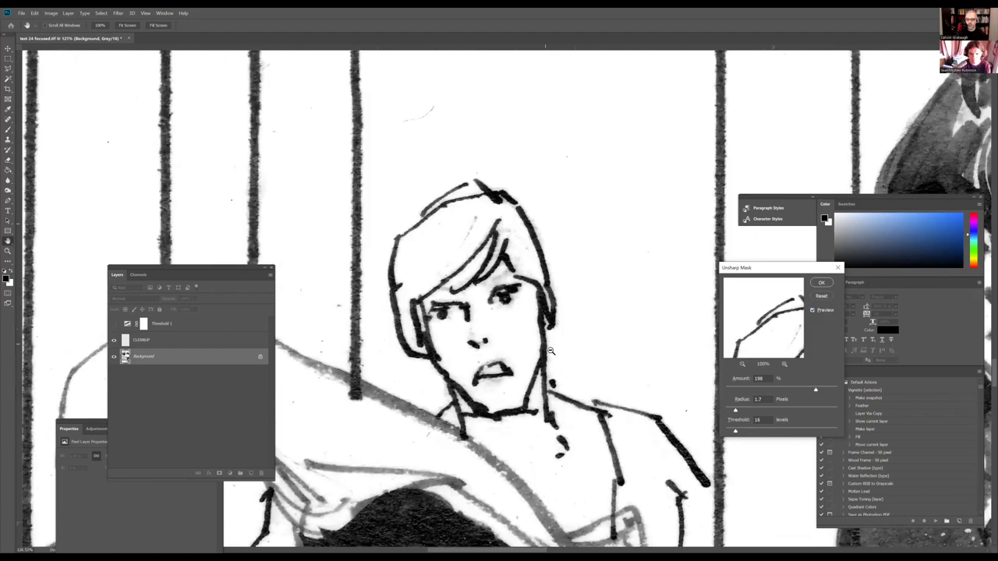
pyautogui.scroll(-3, 551, 351)
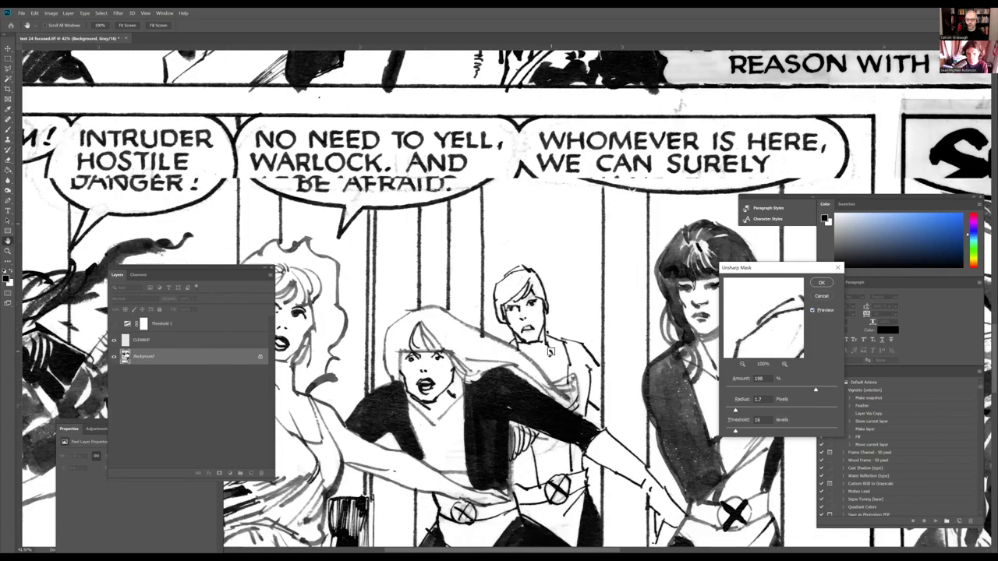
pyautogui.scroll(-4, 551, 351)
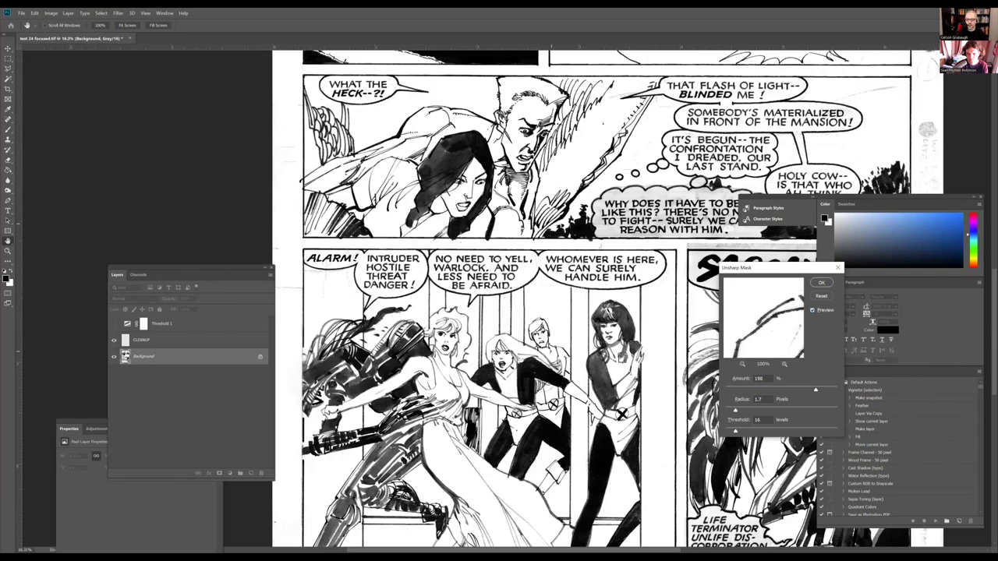
pyautogui.scroll(5, 516, 360)
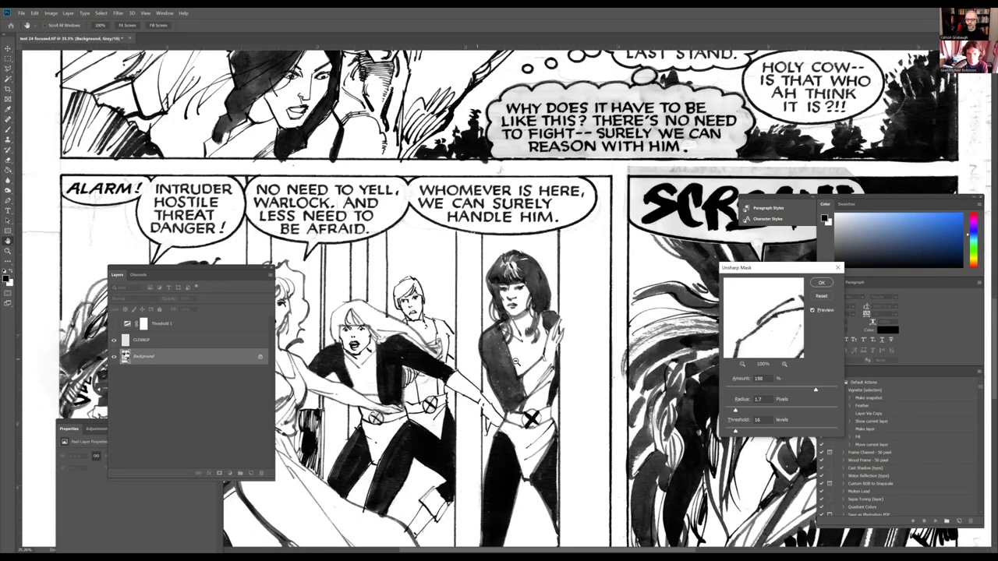
pyautogui.scroll(3, 528, 367)
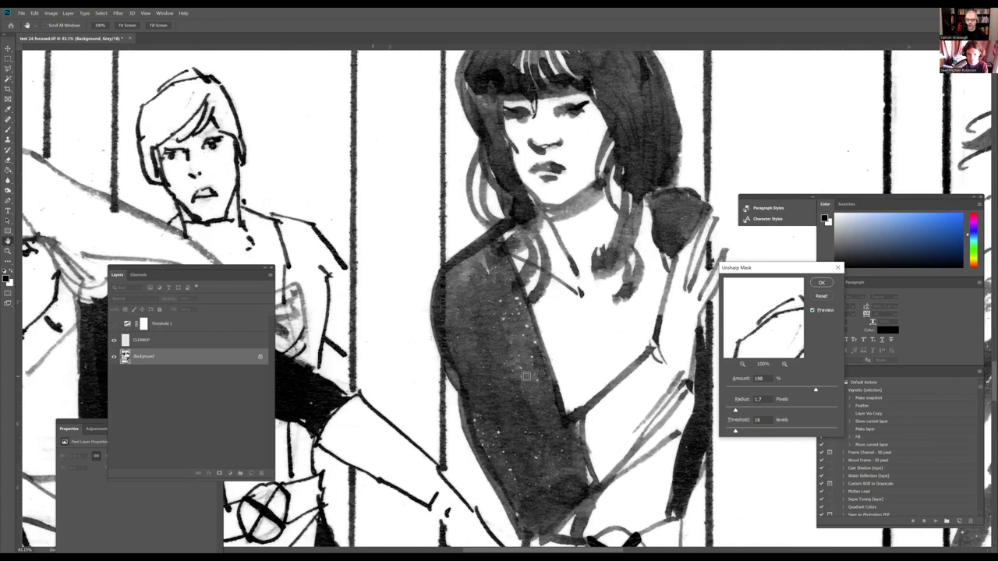
pyautogui.scroll(1, 526, 376)
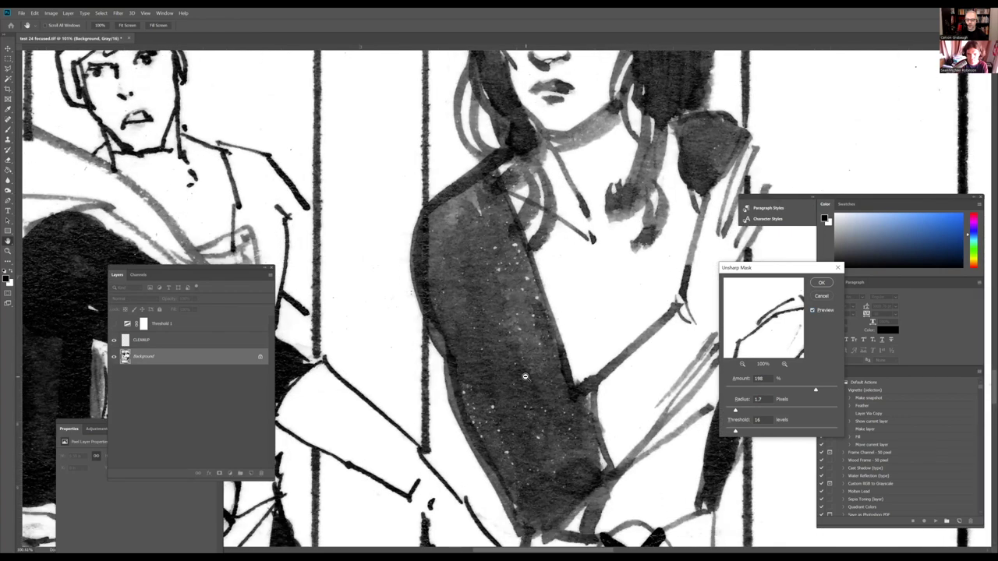
pyautogui.scroll(2, 526, 377)
pyautogui.scroll(1, 525, 376)
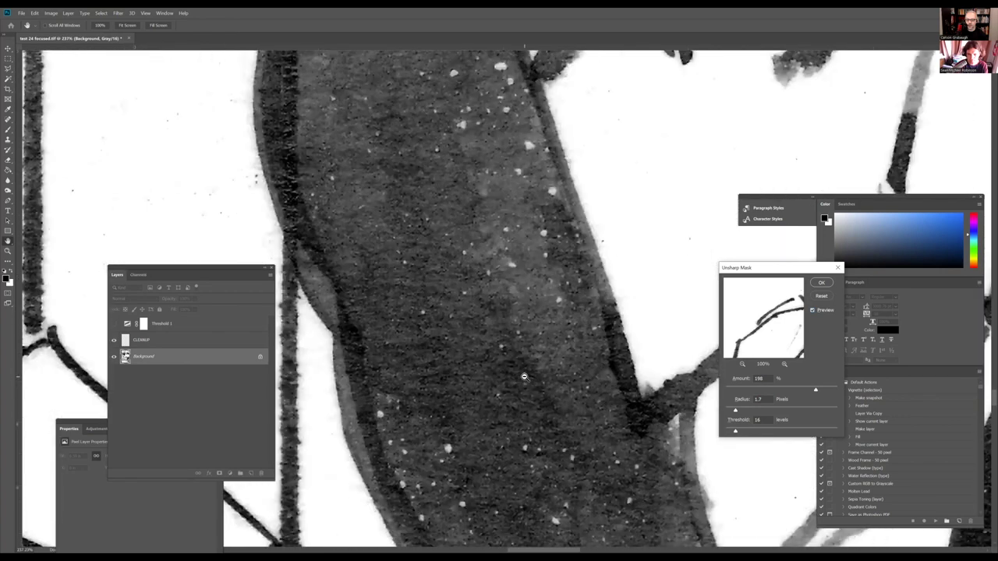
pyautogui.scroll(-2, 523, 376)
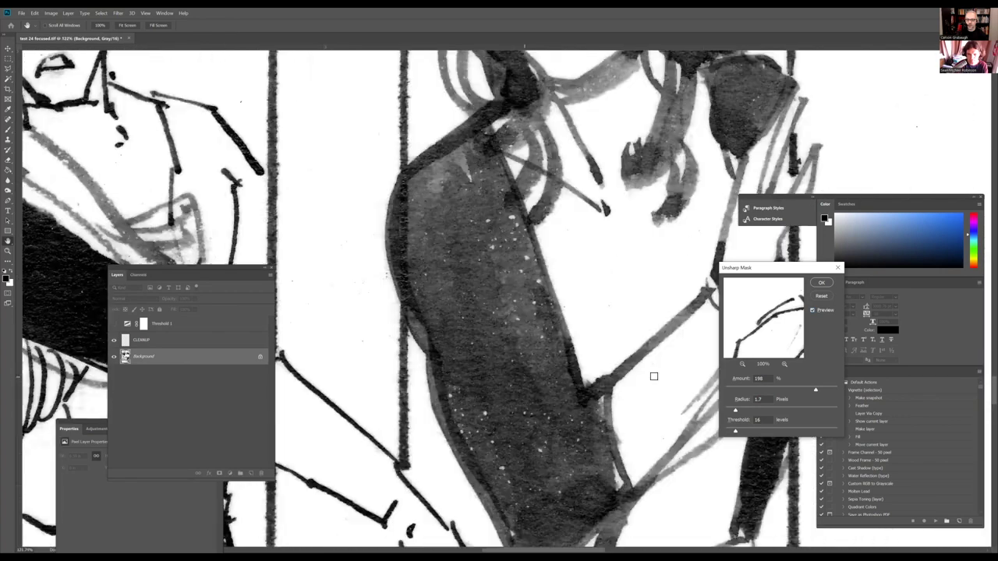
pyautogui.click(812, 311)
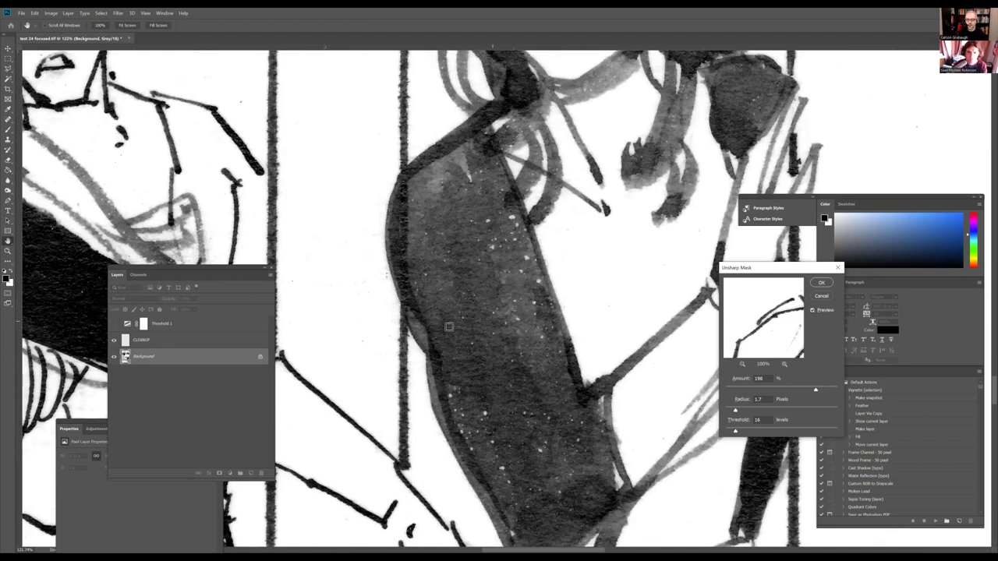
pyautogui.scroll(3, 493, 286)
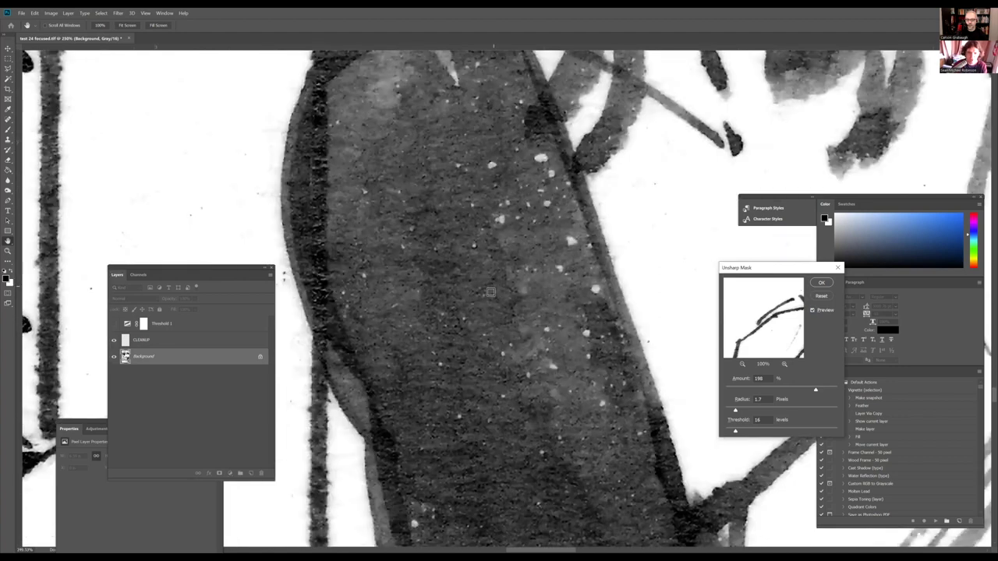
pyautogui.scroll(1, 487, 296)
pyautogui.scroll(-3, 484, 301)
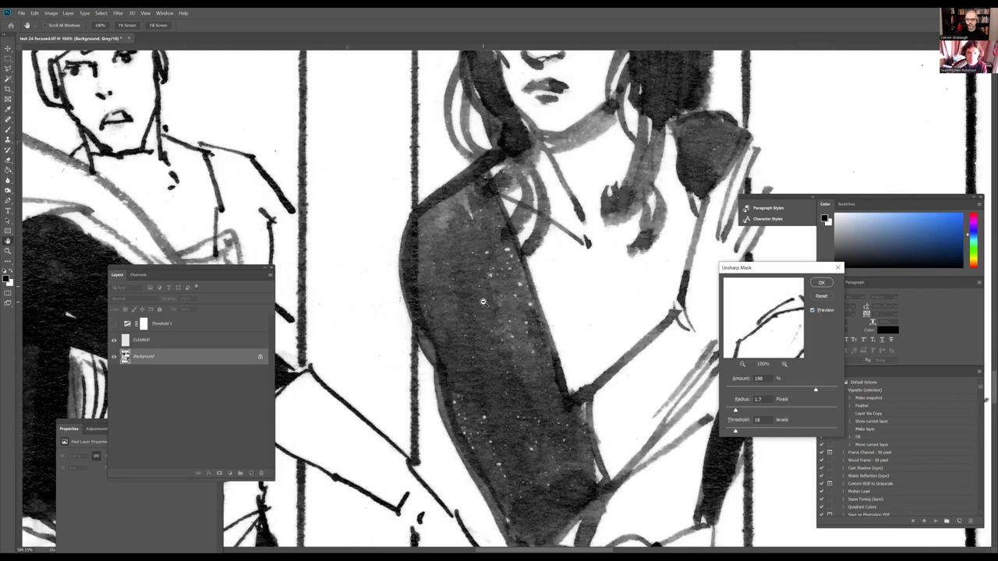
# Review the sharpening preview on the bottom-tier figures, their lettering and the neighbouring SCREAM! panel.
pyautogui.scroll(-3, 484, 301)
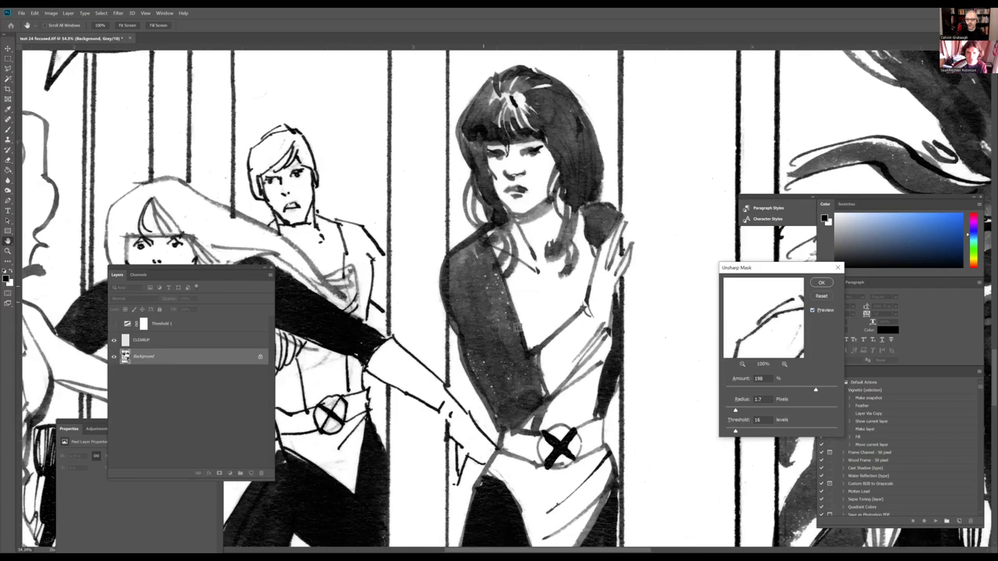
pyautogui.scroll(-1, 633, 309)
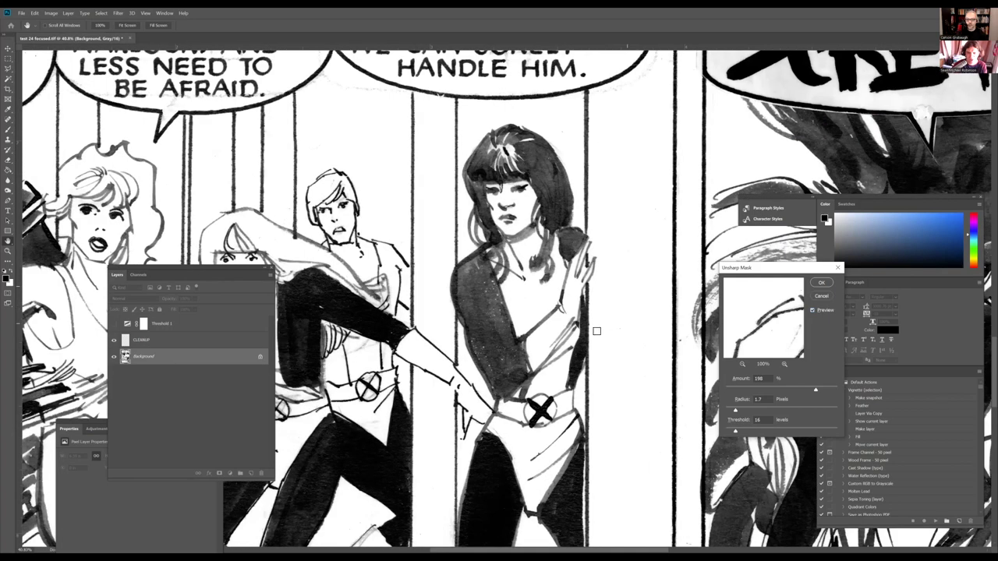
pyautogui.scroll(-4, 504, 310)
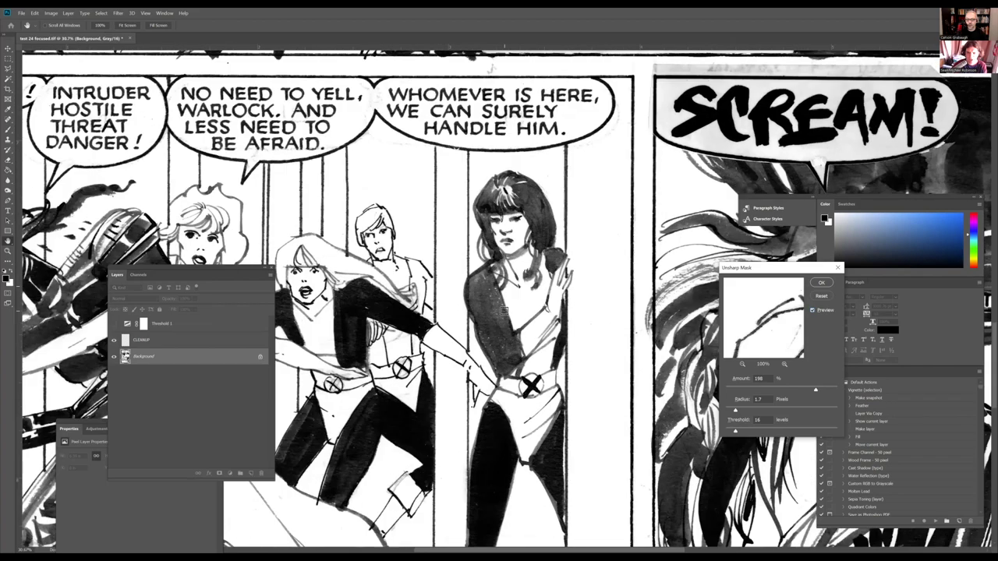
pyautogui.scroll(-2, 504, 310)
pyautogui.scroll(3, 545, 304)
pyautogui.scroll(3, 491, 318)
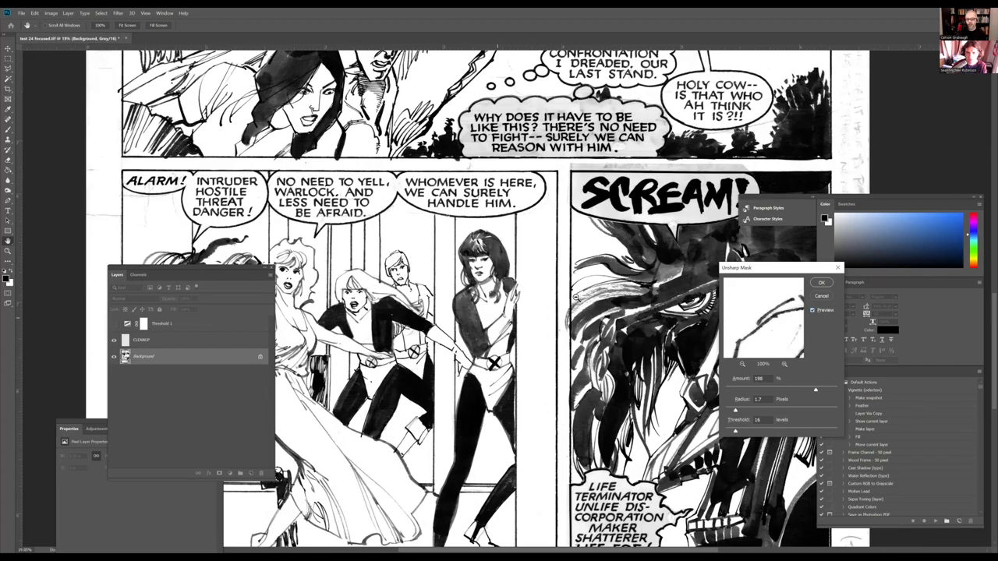
# Set the Unsharp Mask radius to 2.6 pixels, compare the SCREAM! panel's brushwork with and without the preview, and apply the filter.
pyautogui.scroll(1, 577, 300)
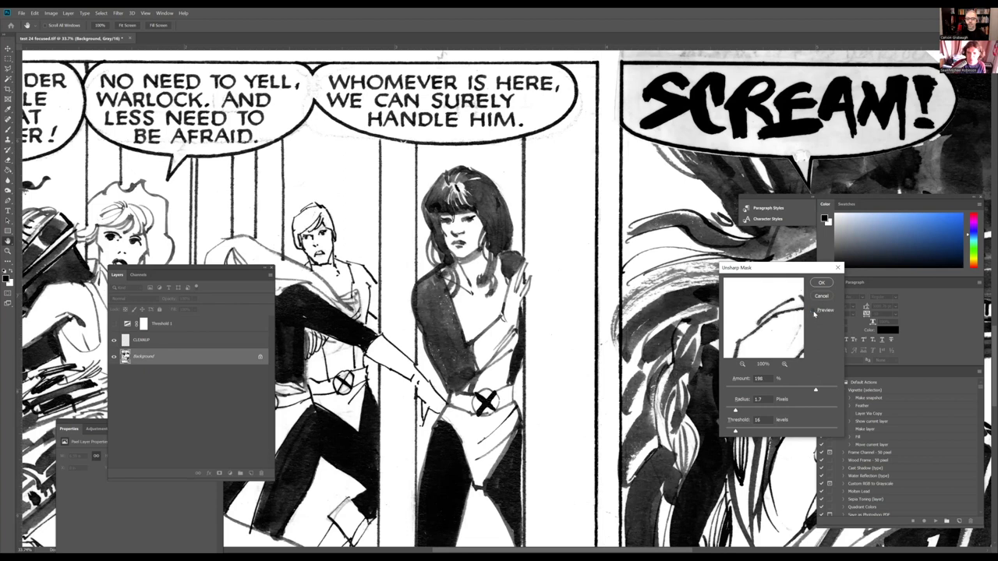
pyautogui.press('alt')
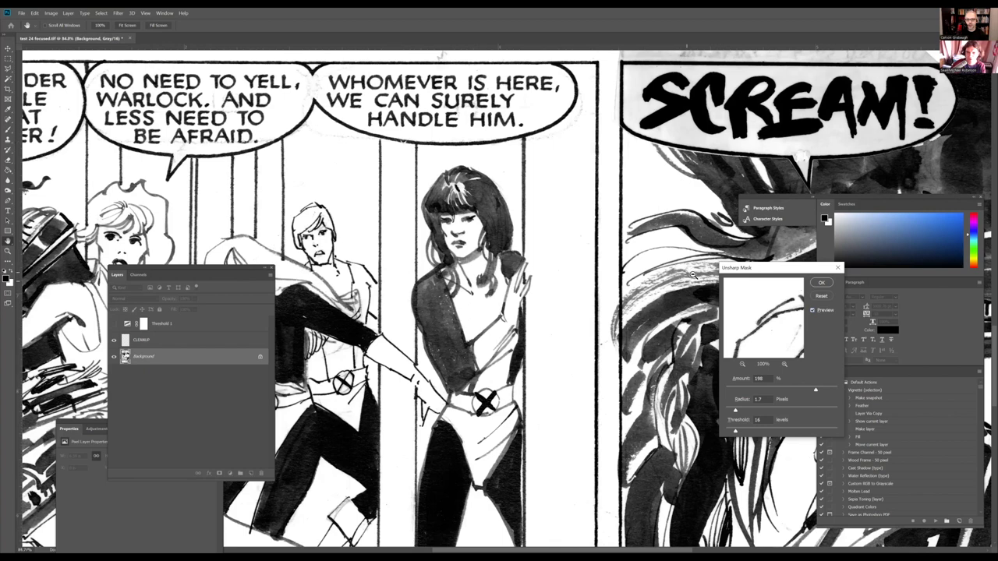
pyautogui.scroll(3, 691, 274)
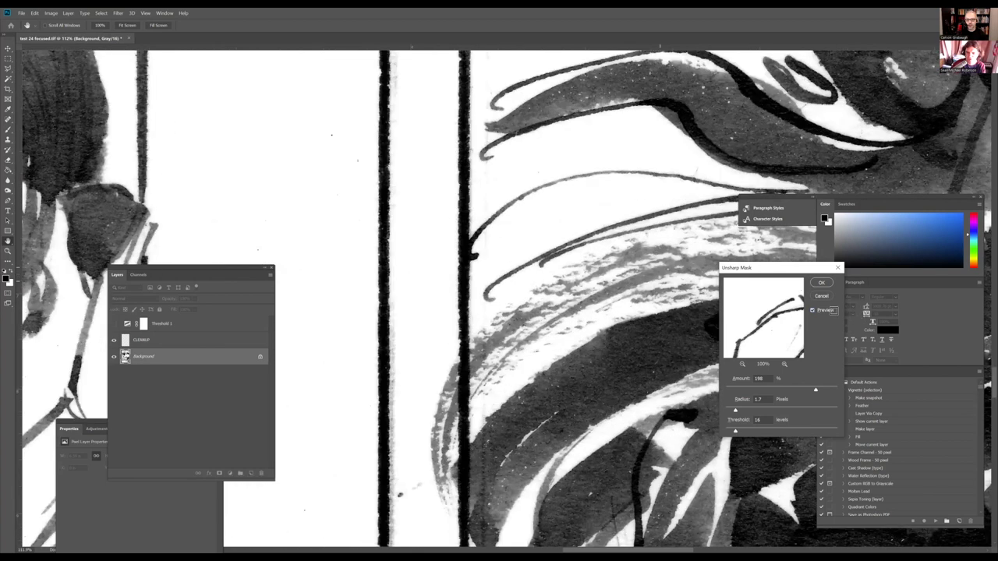
pyautogui.click(813, 310)
pyautogui.moveTo(736, 409); pyautogui.dragTo(741, 411)
pyautogui.click(812, 310)
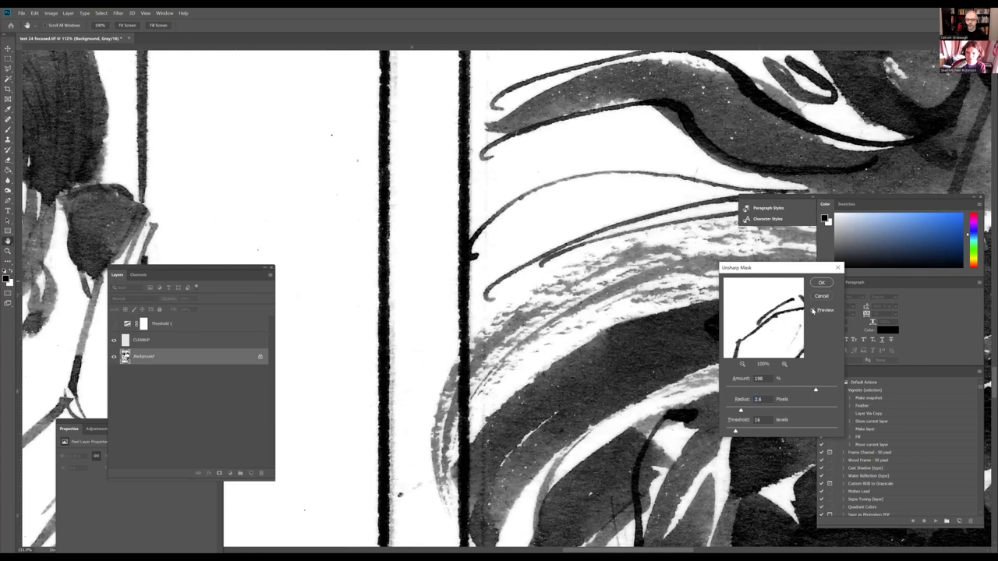
pyautogui.click(812, 310)
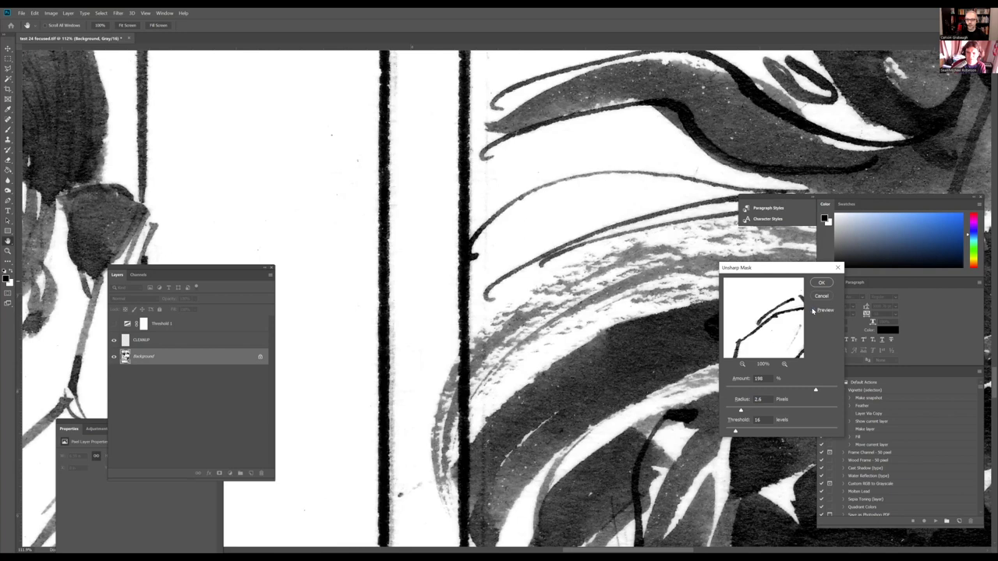
pyautogui.click(812, 310)
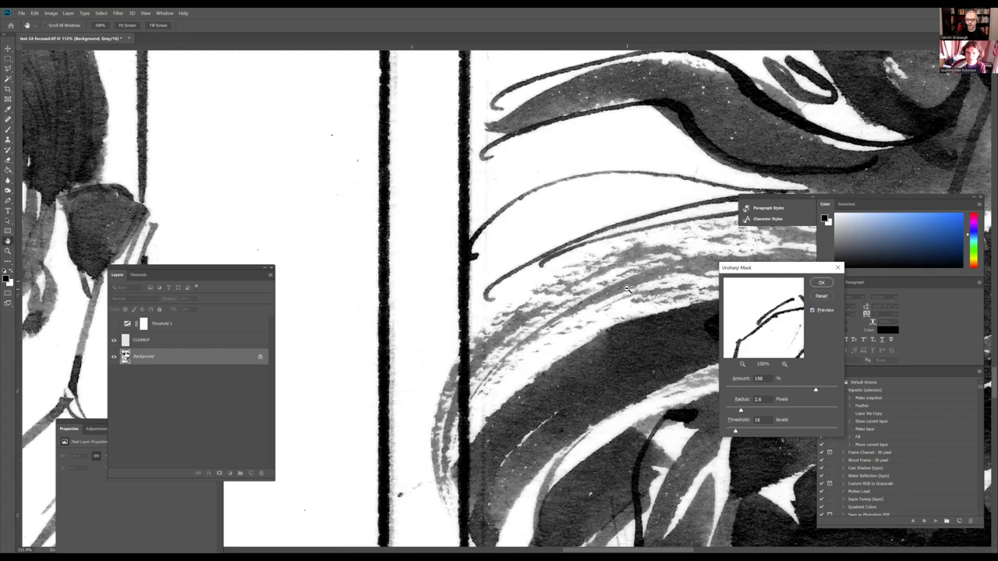
pyautogui.scroll(1, 803, 312)
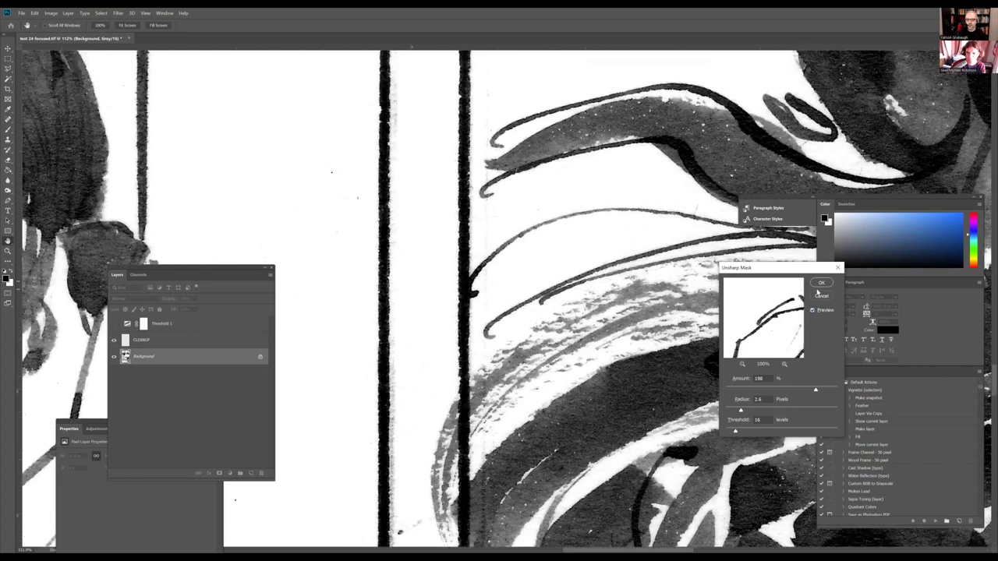
pyautogui.click(820, 283)
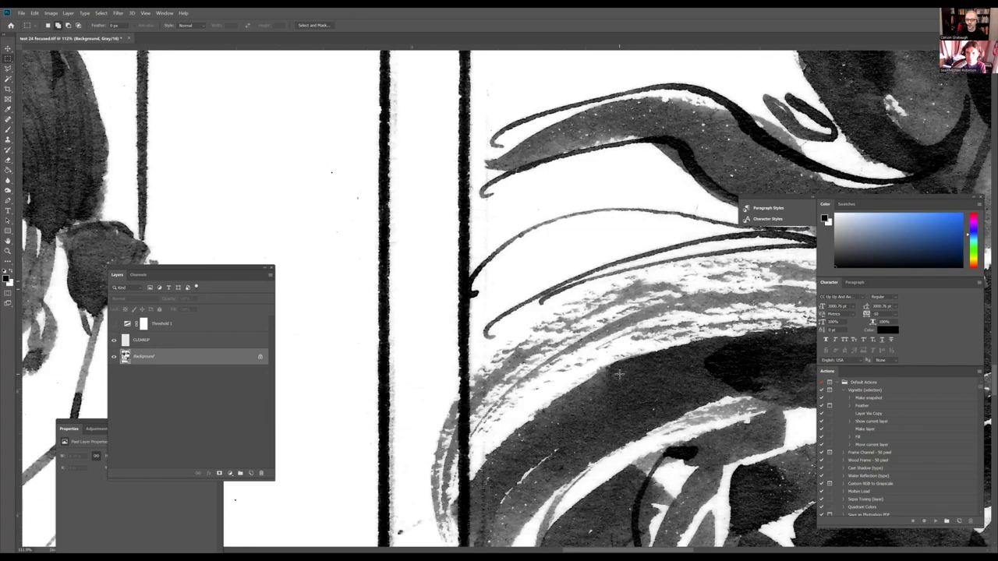
# Apply a Curves adjustment to the background with the low end point at input 2 and output 0, comparing the preview on the SCREAM! panel.
pyautogui.scroll(-5, 619, 374)
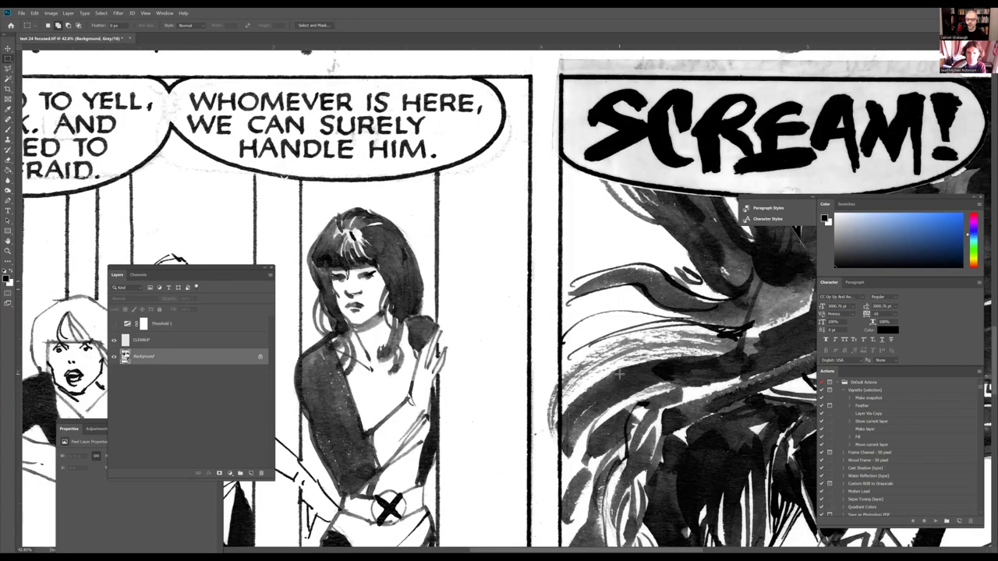
pyautogui.scroll(-4, 619, 375)
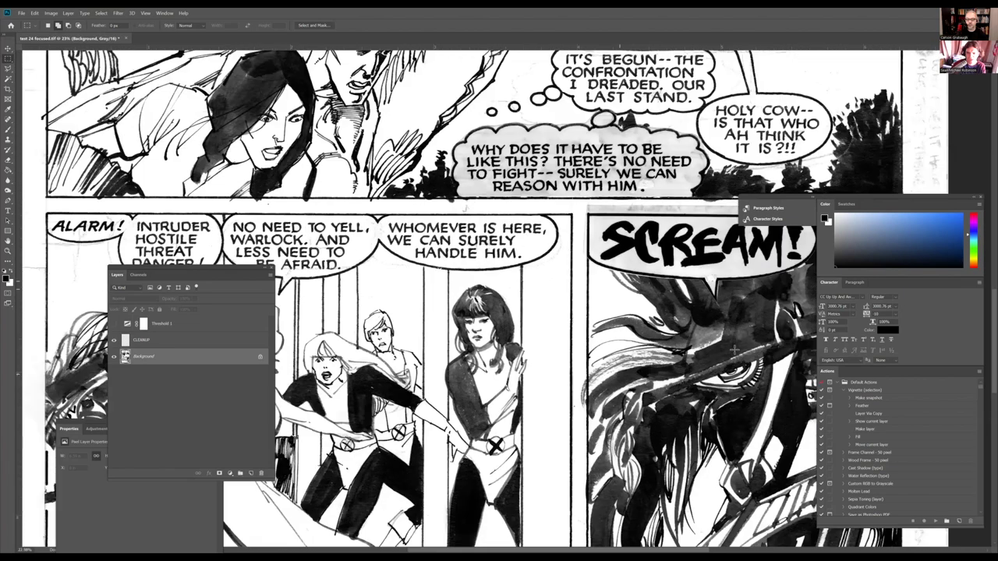
pyautogui.scroll(5, 726, 353)
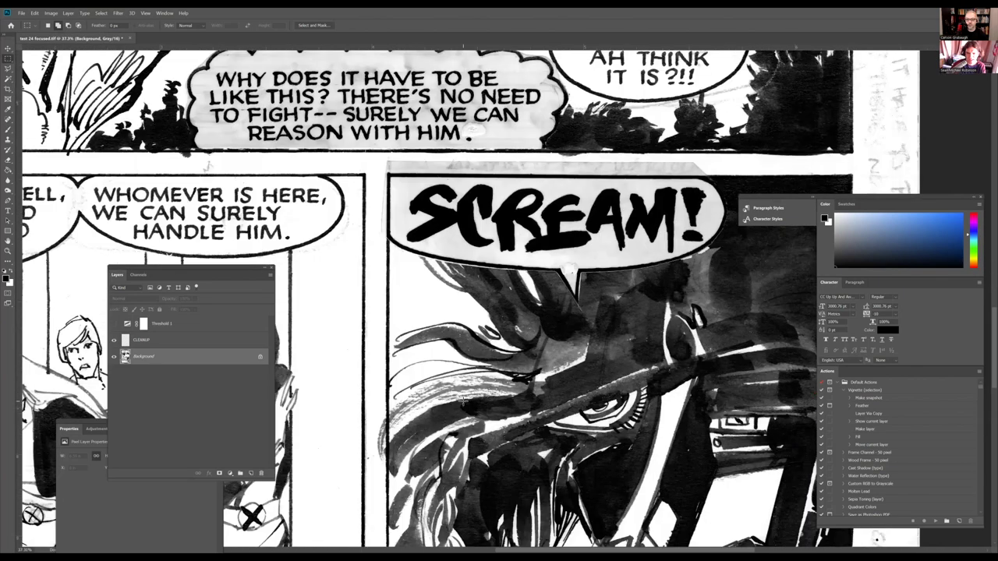
pyautogui.scroll(2, 468, 406)
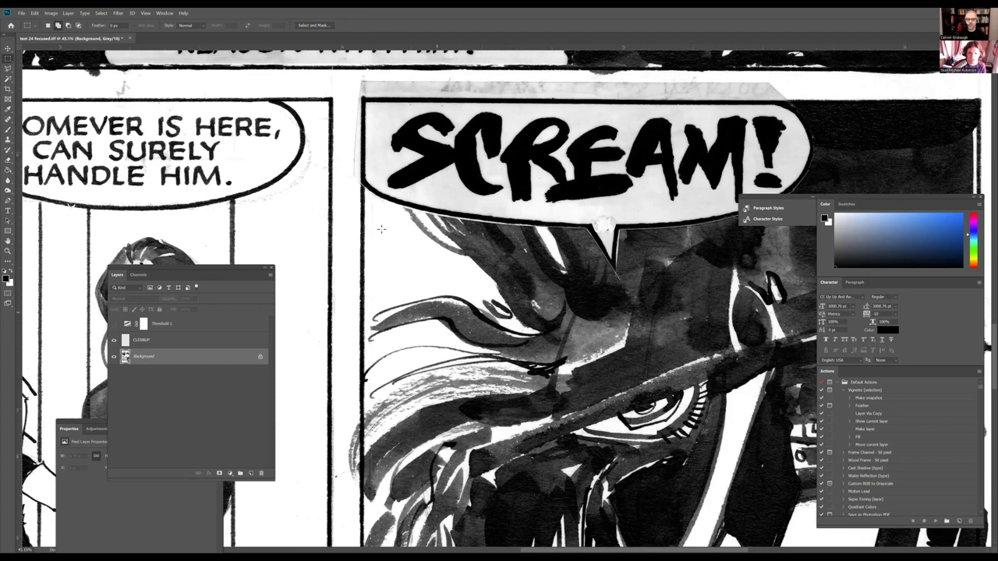
pyautogui.click(50, 12)
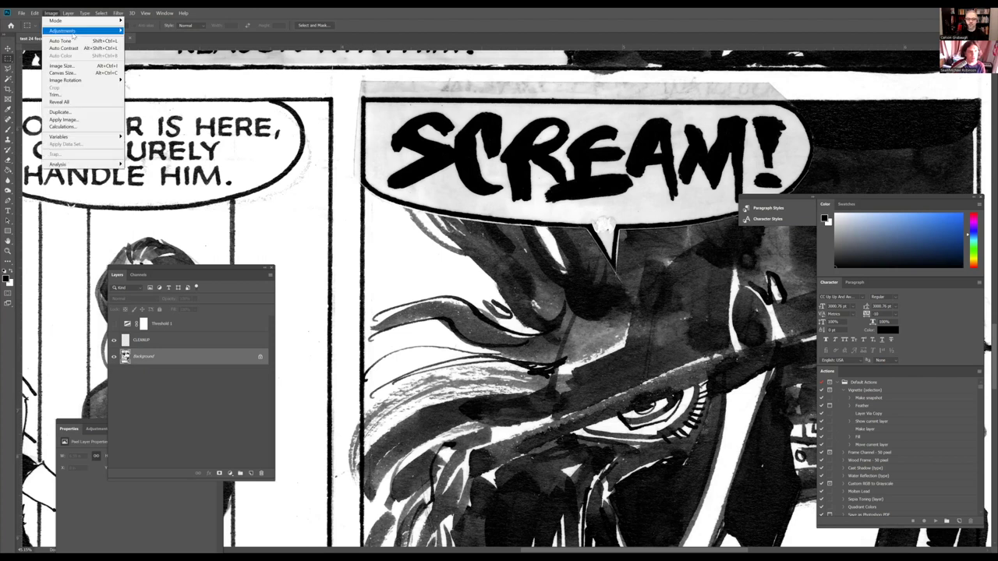
pyautogui.moveTo(75, 32)
pyautogui.click(148, 45)
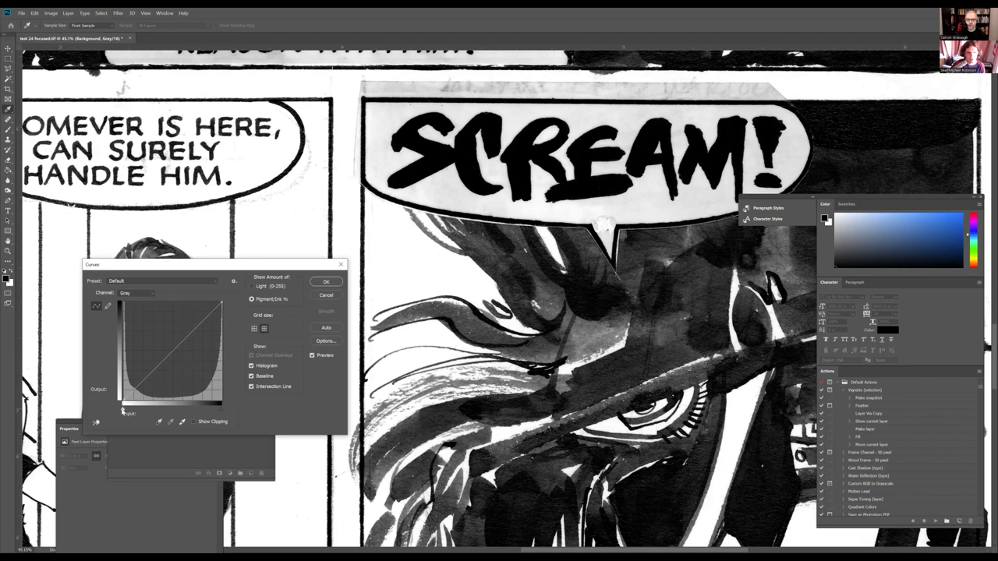
pyautogui.moveTo(122, 409); pyautogui.dragTo(124, 409)
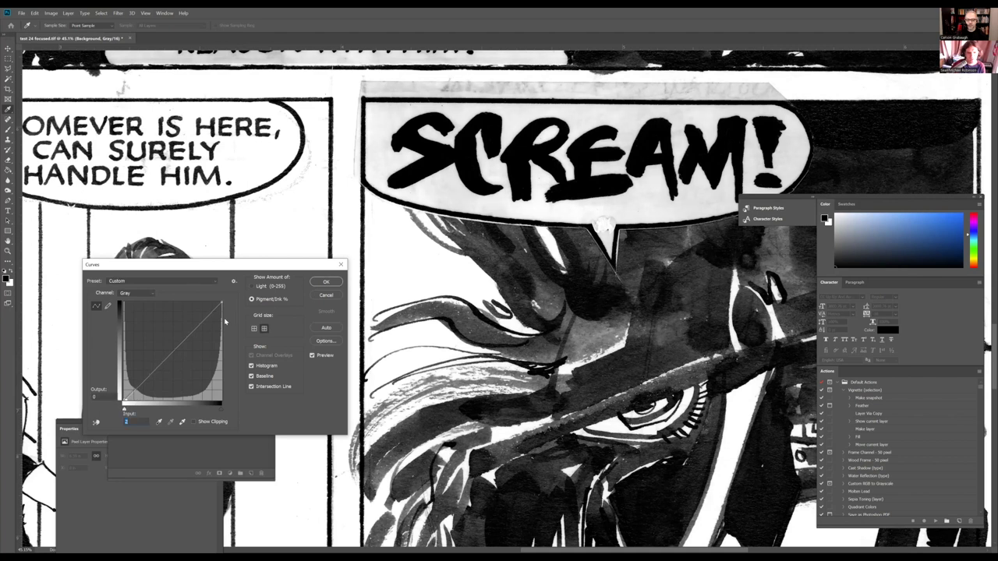
pyautogui.click(312, 356)
pyautogui.click(313, 356)
pyautogui.press('Return')
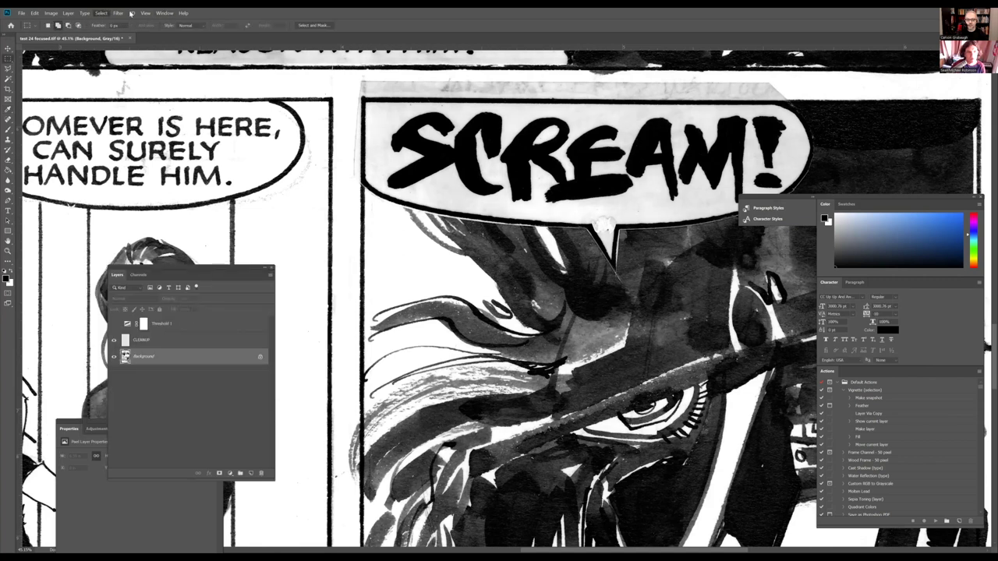
# Apply a second Unsharp Mask to the background with 146% amount, 2.6 pixels radius and threshold 30, comparing the image with and without the preview.
pyautogui.click(118, 12)
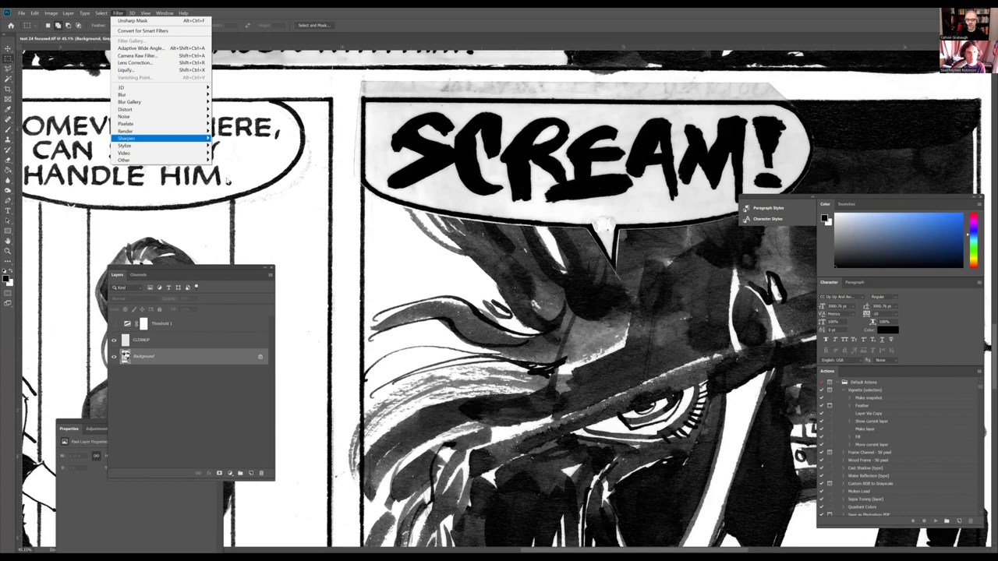
pyautogui.moveTo(179, 138)
pyautogui.click(230, 175)
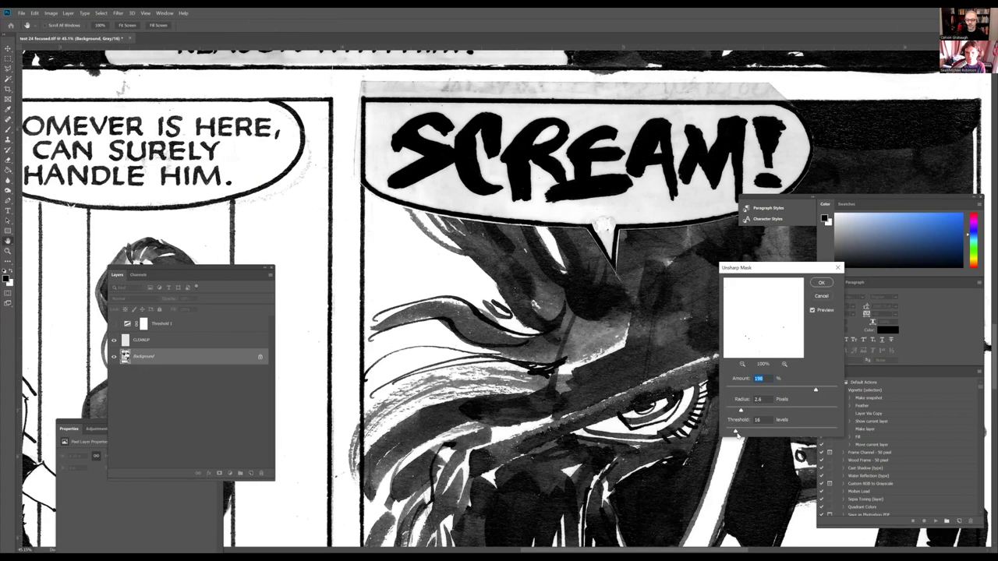
pyautogui.moveTo(736, 433); pyautogui.dragTo(739, 433)
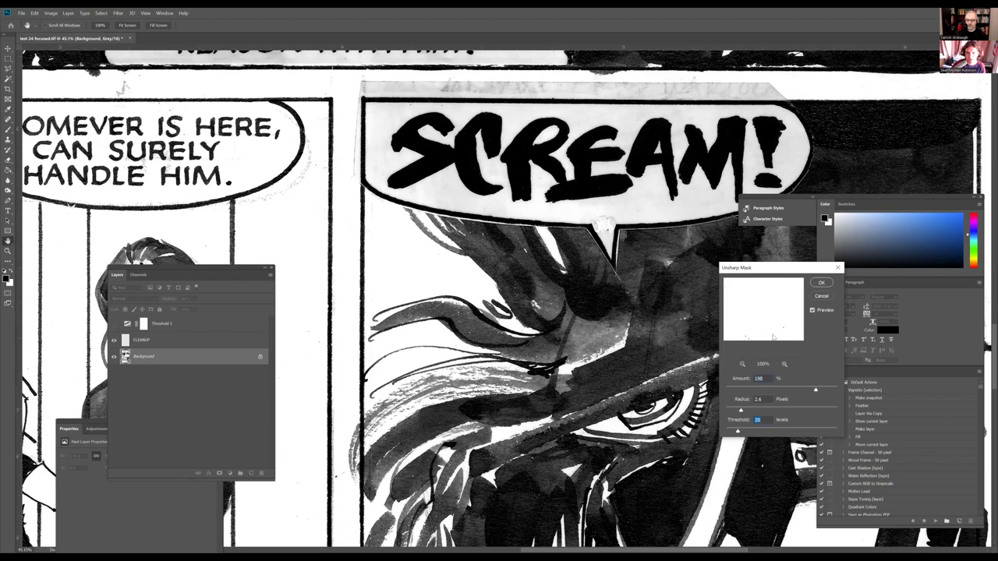
pyautogui.click(813, 310)
pyautogui.click(813, 310)
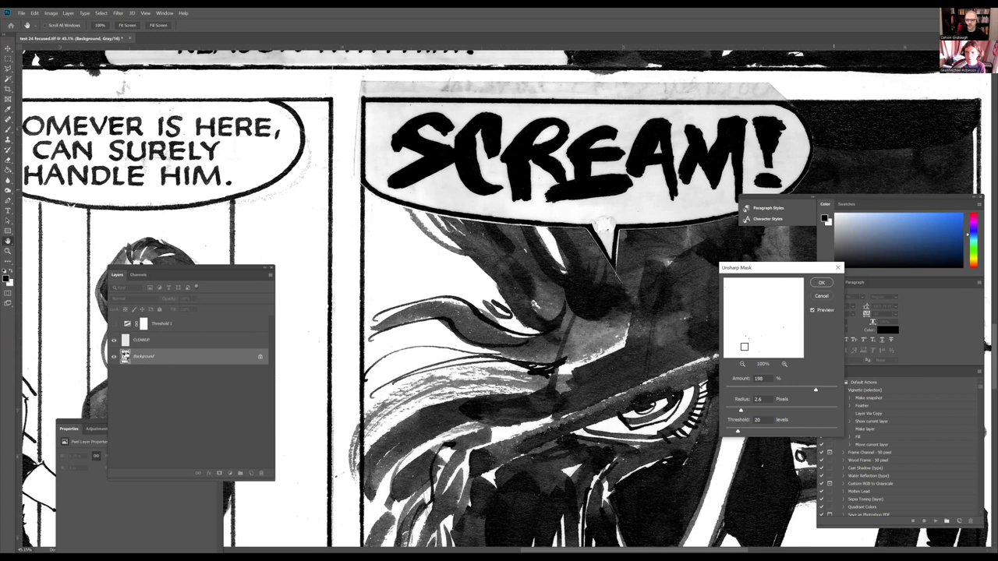
pyautogui.click(743, 431)
pyautogui.click(802, 389)
pyautogui.moveTo(802, 390); pyautogui.dragTo(800, 390)
pyautogui.click(812, 310)
pyautogui.click(812, 310)
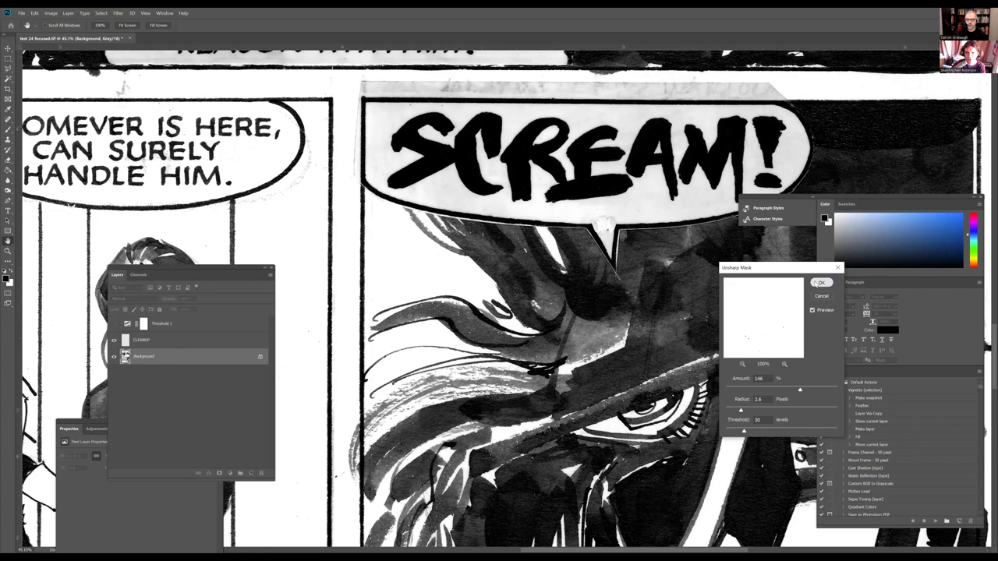
pyautogui.press('Return')
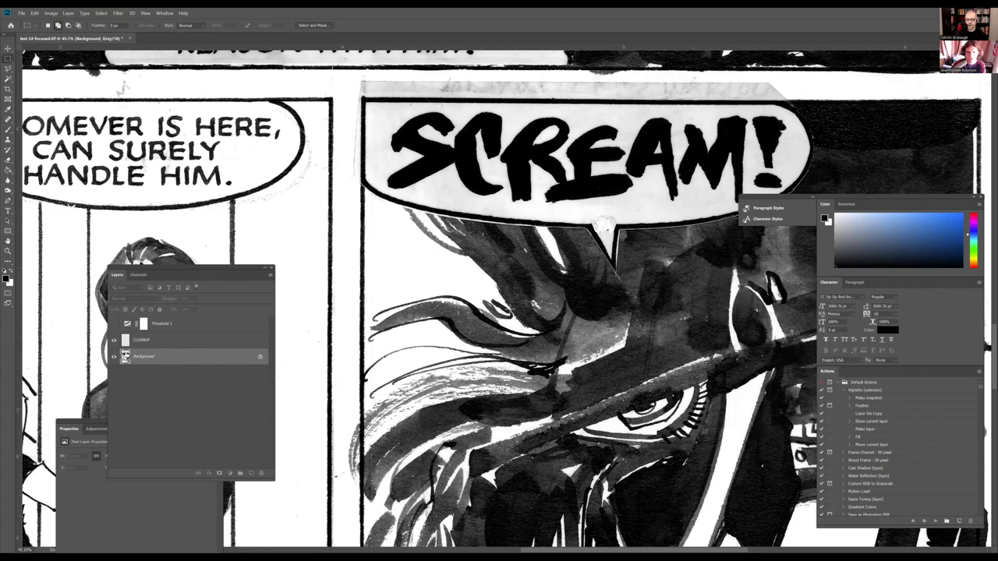
# Review the sharpened page from the SCREAM! panel up to the top tier.
pyautogui.scroll(-1, 508, 309)
pyautogui.scroll(-3, 508, 310)
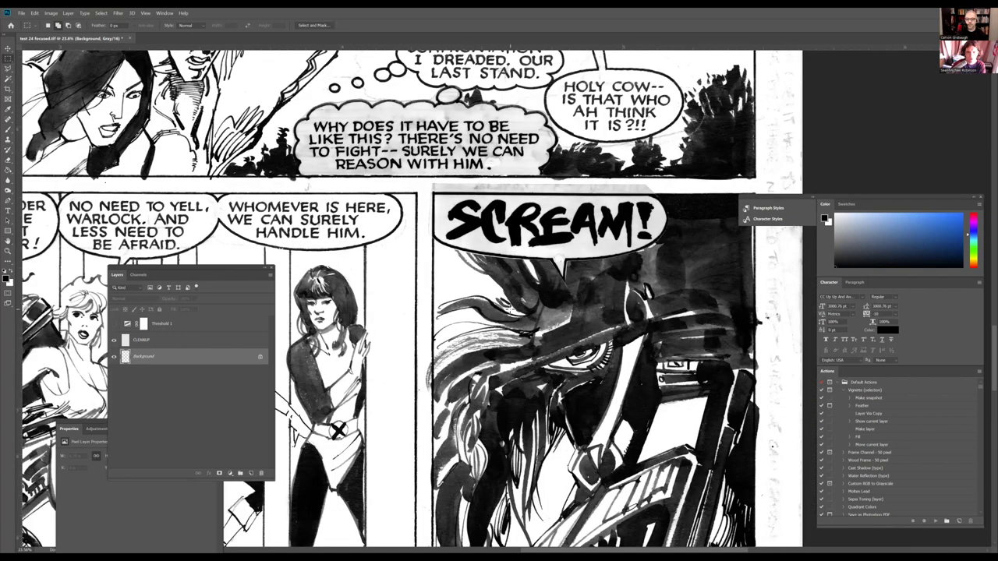
pyautogui.scroll(-3, 508, 309)
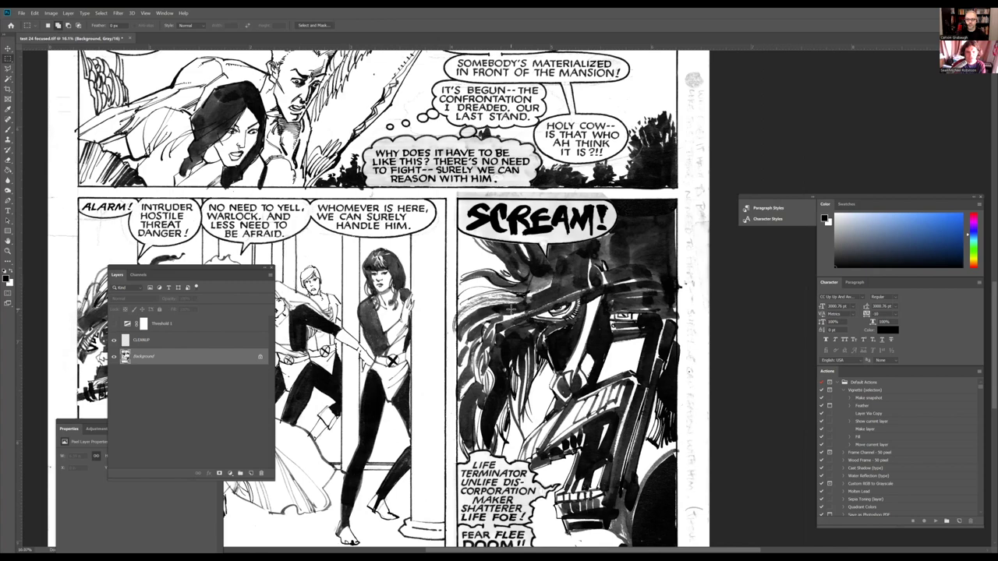
pyautogui.scroll(-3, 509, 308)
pyautogui.scroll(5, 429, 299)
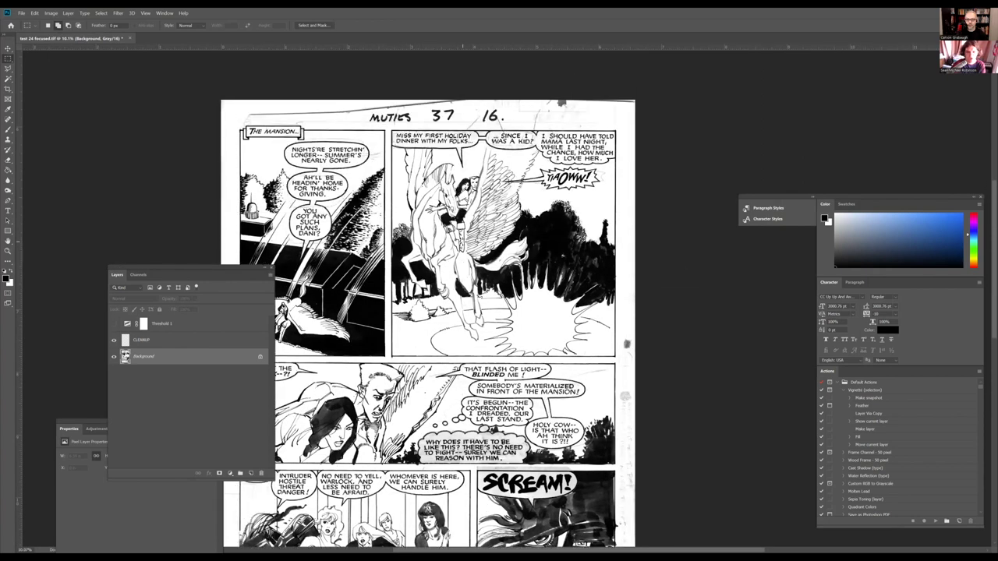
# Inspect the winged horse panel and top tier with the Threshold 1 adjustment shown, and hide the adjustment again.
pyautogui.scroll(-2, 463, 242)
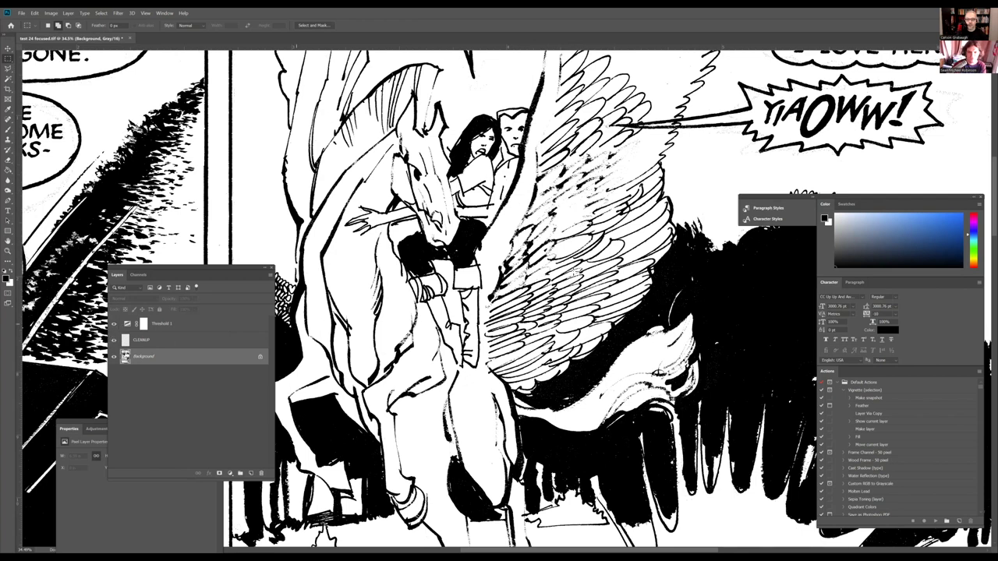
pyautogui.scroll(-2, 578, 268)
pyautogui.scroll(1, 616, 206)
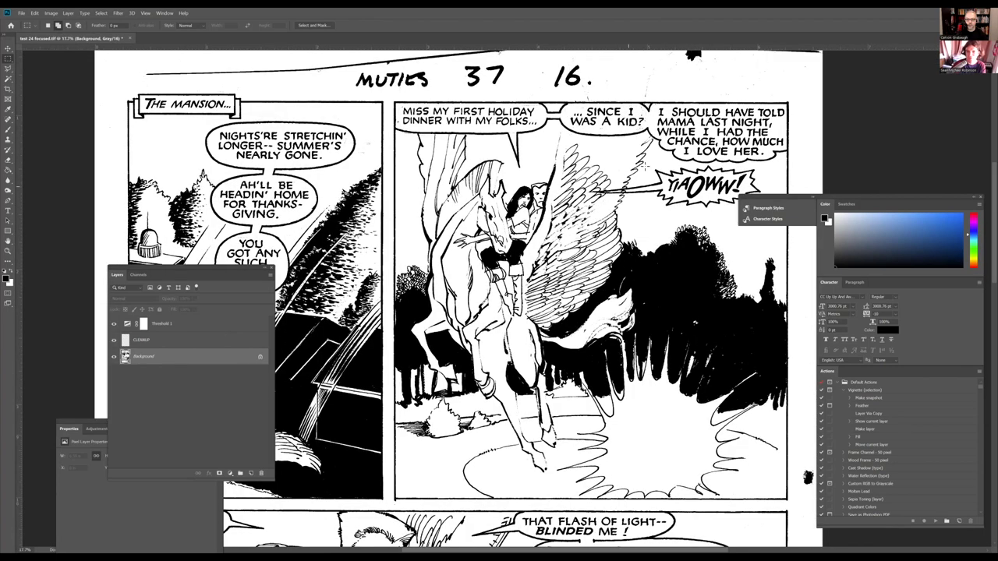
pyautogui.scroll(2, 597, 217)
pyautogui.scroll(1, 597, 216)
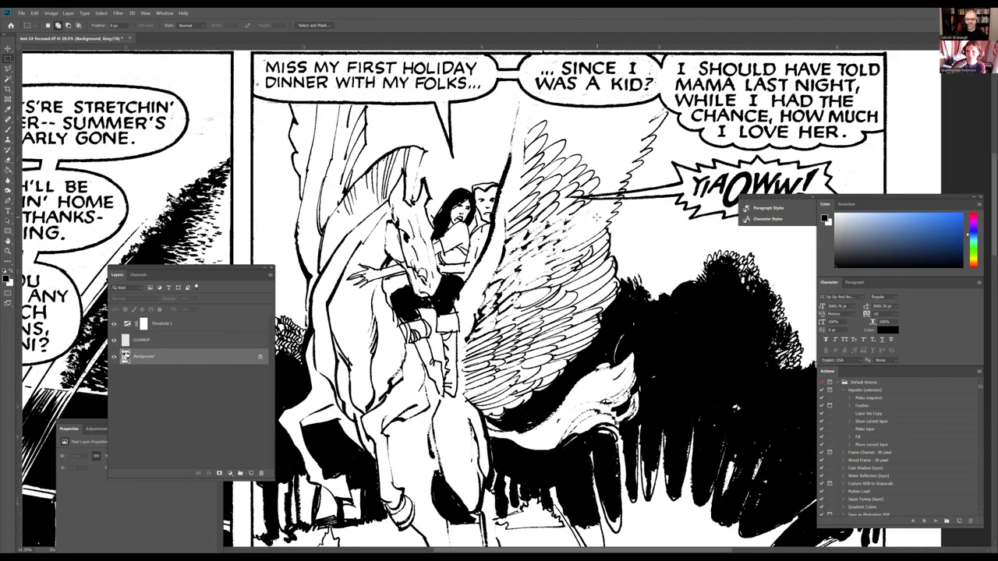
pyautogui.scroll(-3, 597, 216)
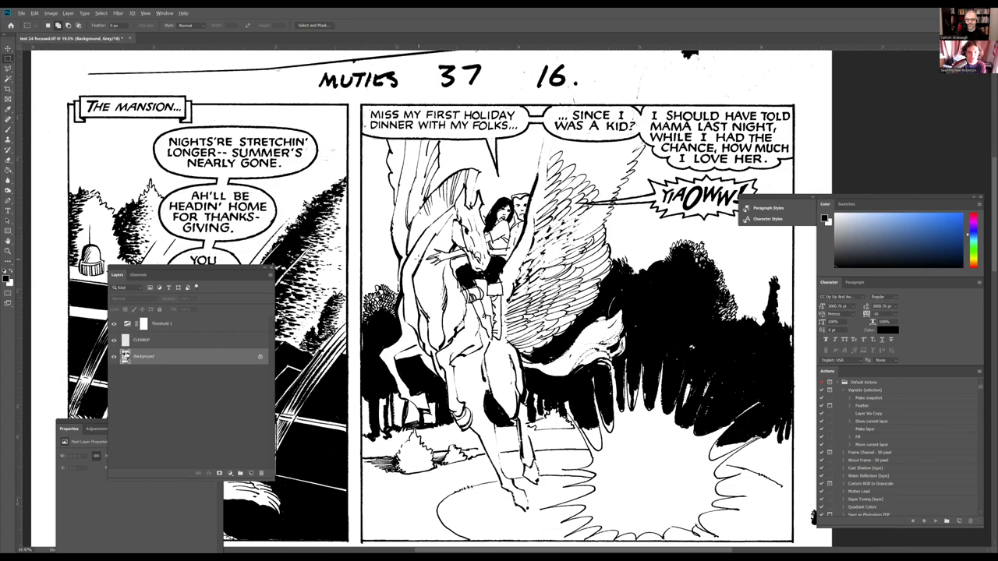
pyautogui.scroll(-3, 417, 259)
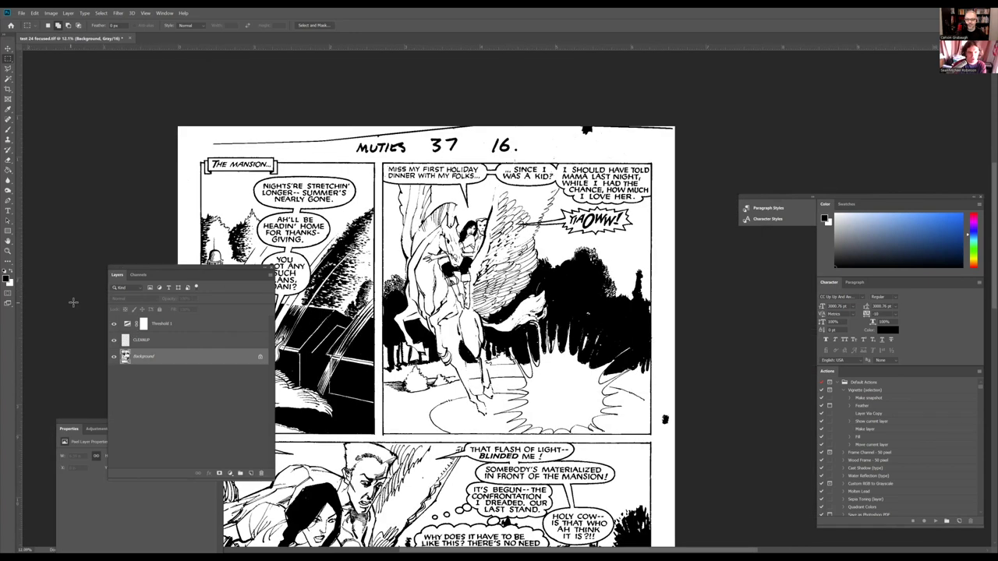
pyautogui.click(114, 324)
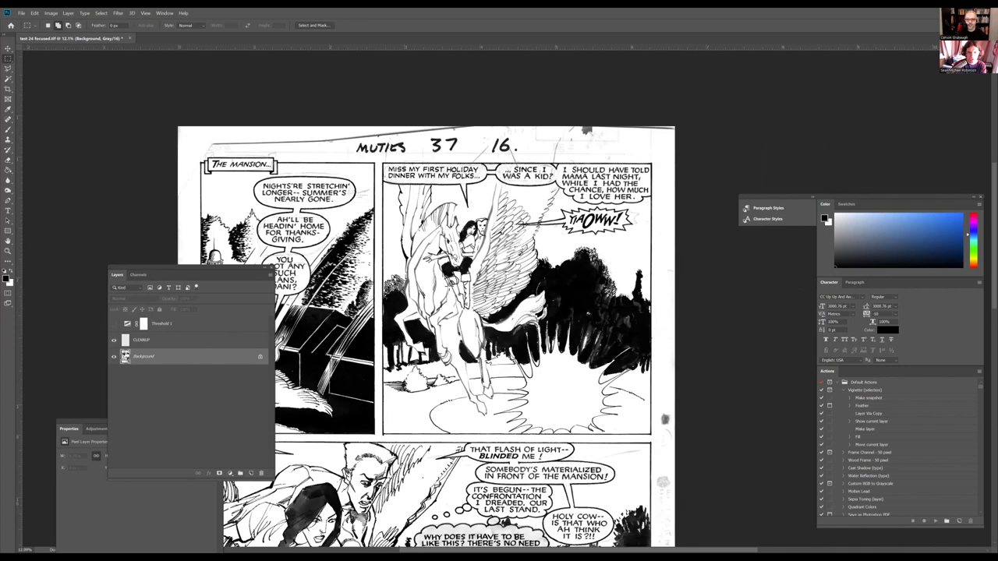
# Review the full page without the Threshold adjustment, examining the middle tier's lettering and the lower-tier panels more closely.
pyautogui.scroll(-2, 450, 291)
pyautogui.scroll(-1, 448, 287)
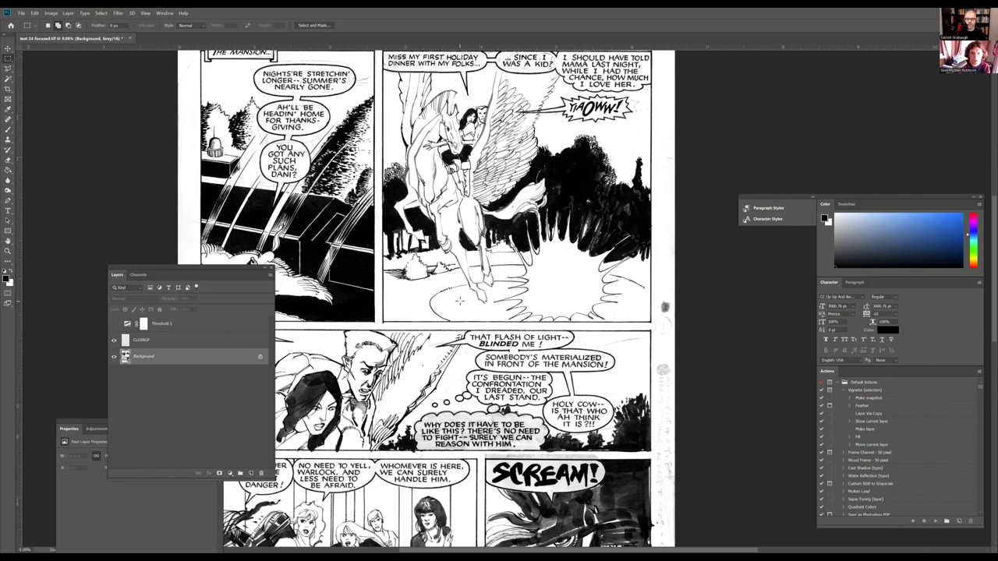
pyautogui.hotkey('ctrl', '0')
pyautogui.scroll(-2, 445, 202)
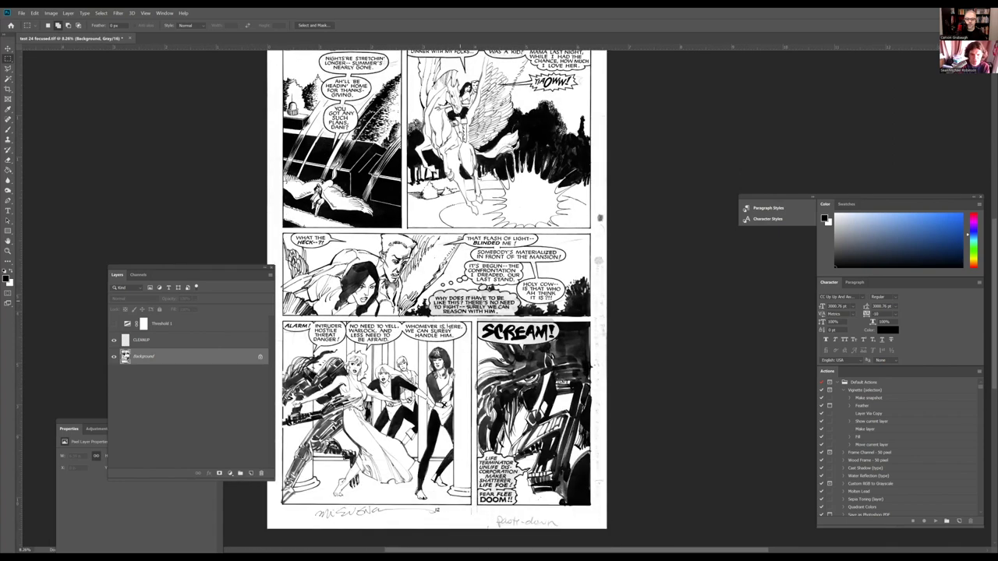
pyautogui.scroll(2, 445, 202)
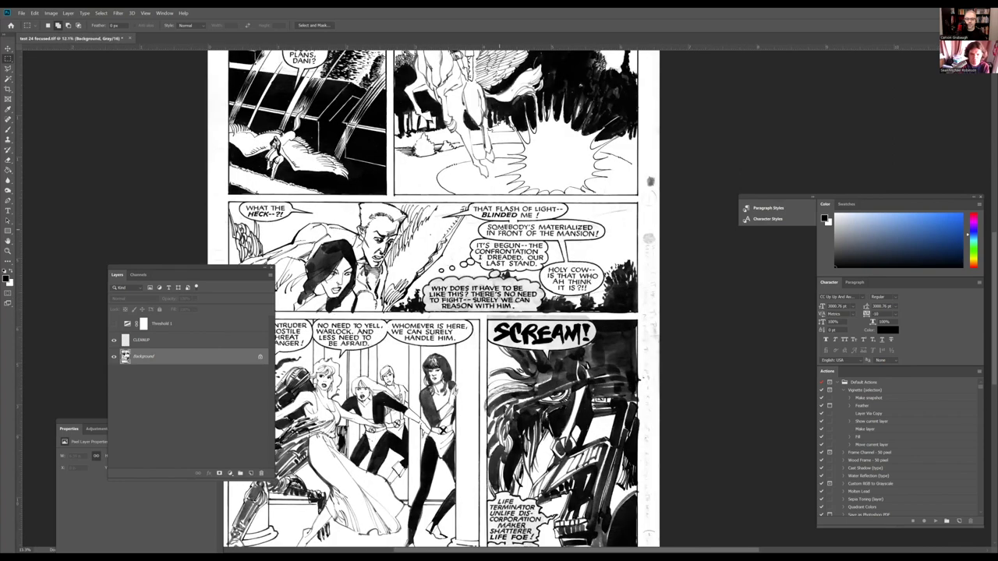
pyautogui.scroll(2, 430, 295)
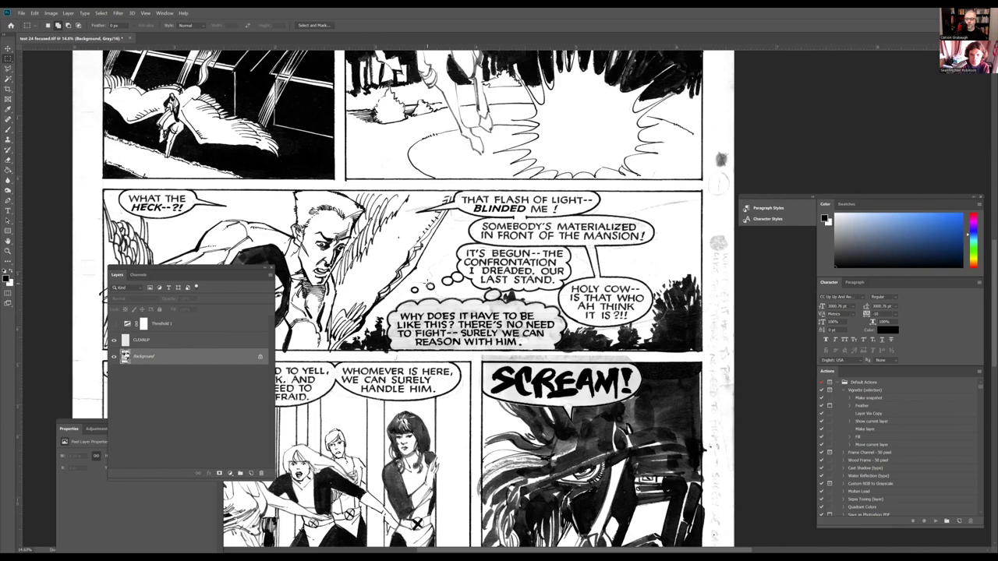
# Examine the winged horse panel and its speech balloons up close, and review the page down to the SCREAM! panel.
pyautogui.scroll(-3, 430, 285)
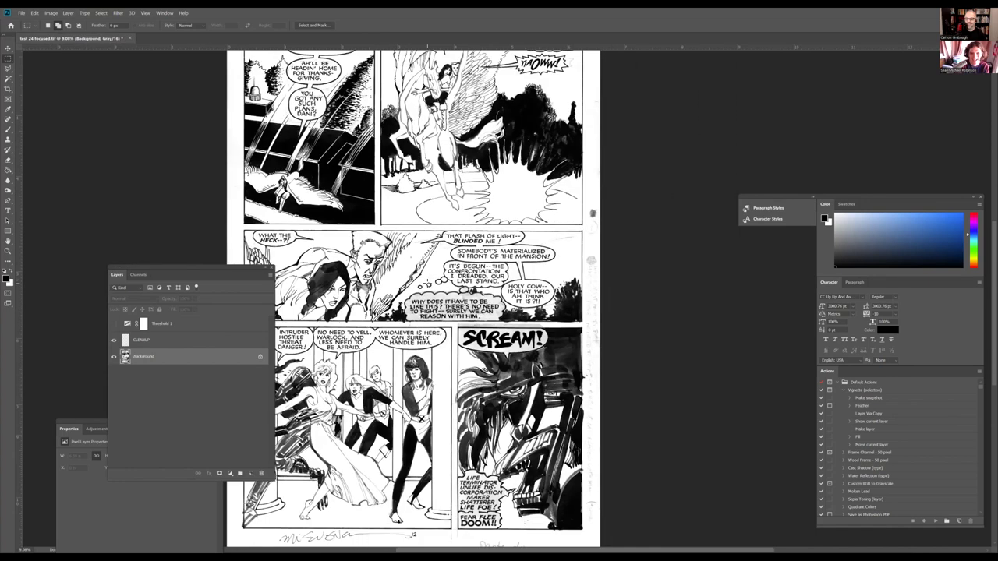
pyautogui.scroll(4, 433, 184)
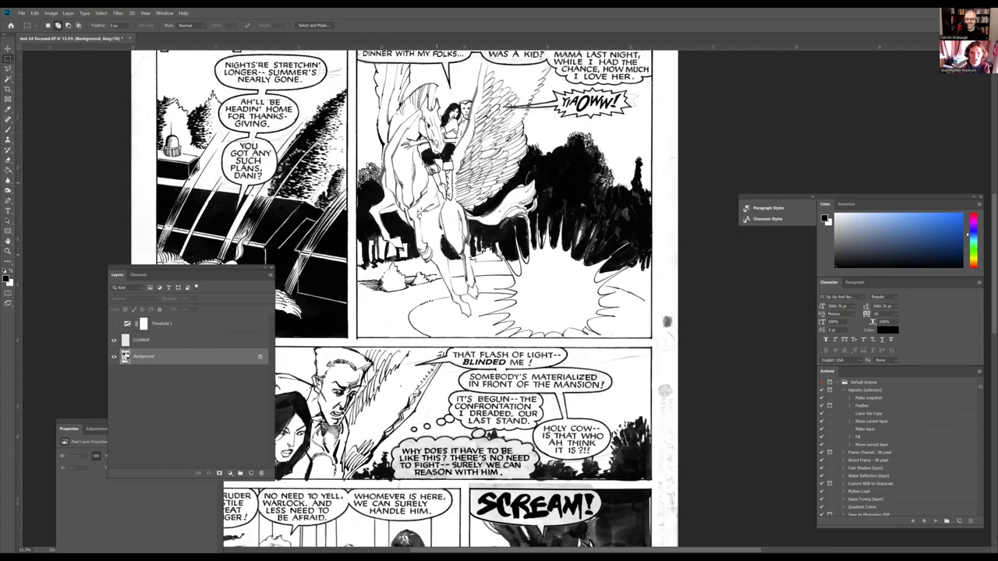
pyautogui.scroll(2, 428, 206)
pyautogui.scroll(2, 528, 202)
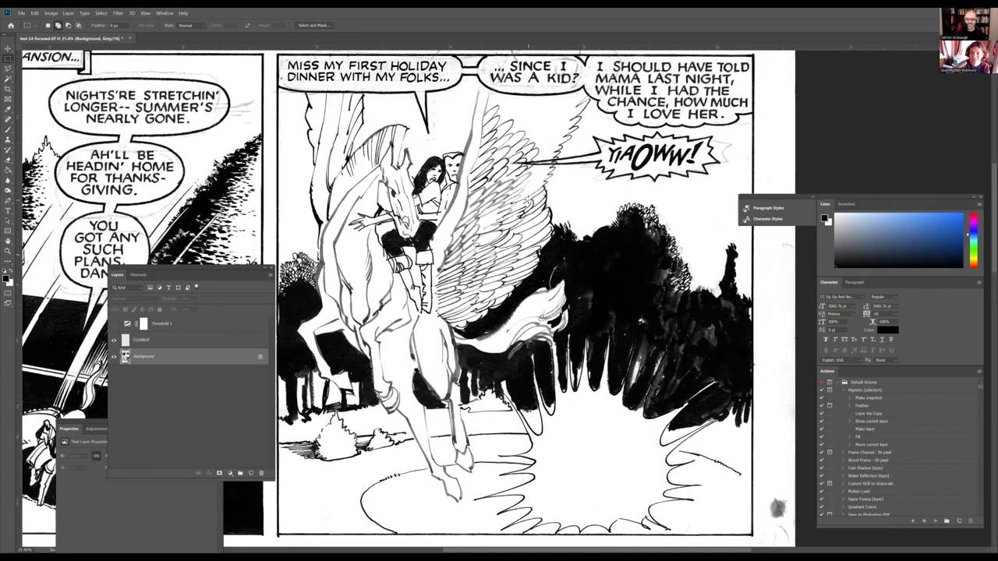
pyautogui.scroll(-1, 528, 201)
pyautogui.scroll(-1, 528, 201)
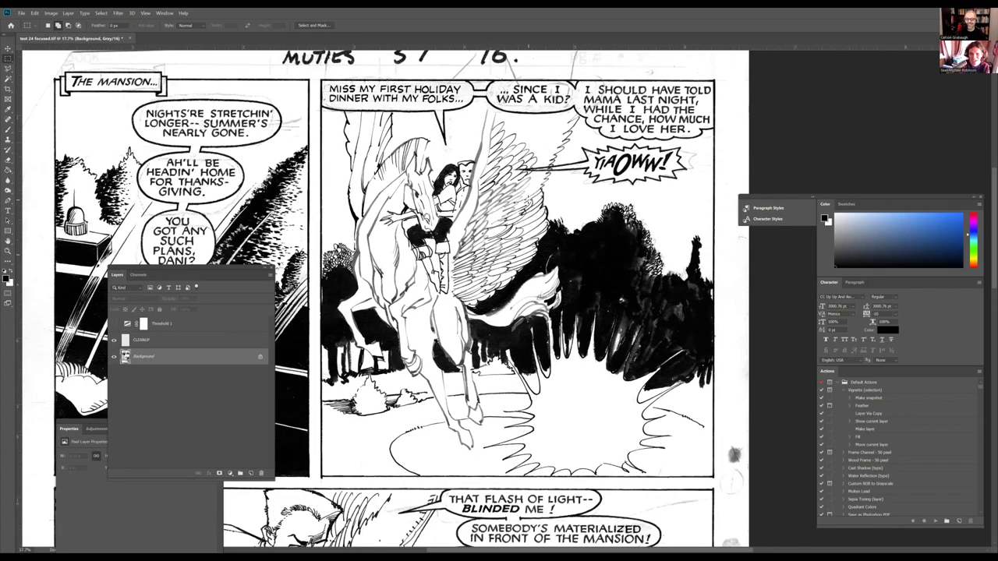
pyautogui.scroll(-3, 528, 201)
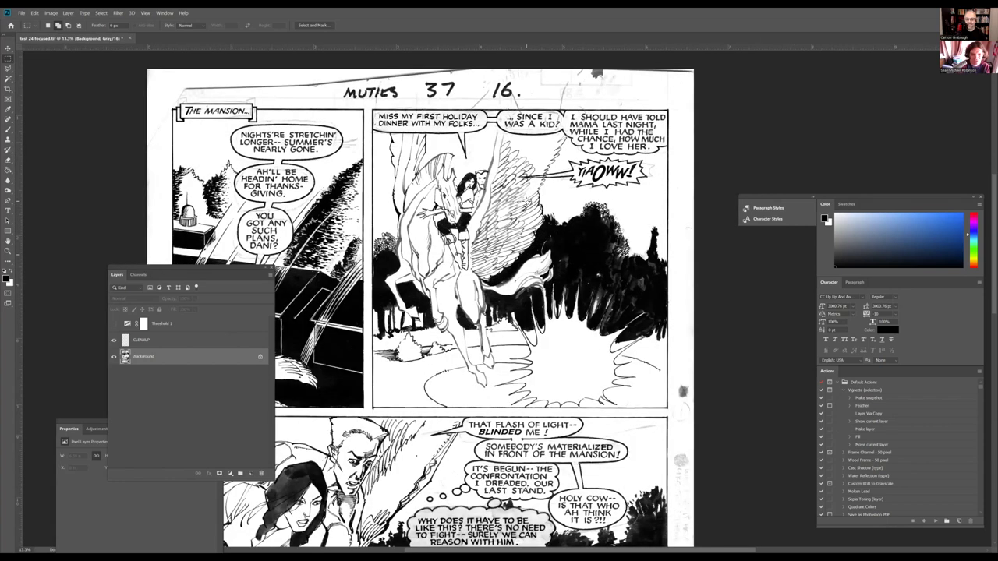
pyautogui.scroll(-5, 528, 202)
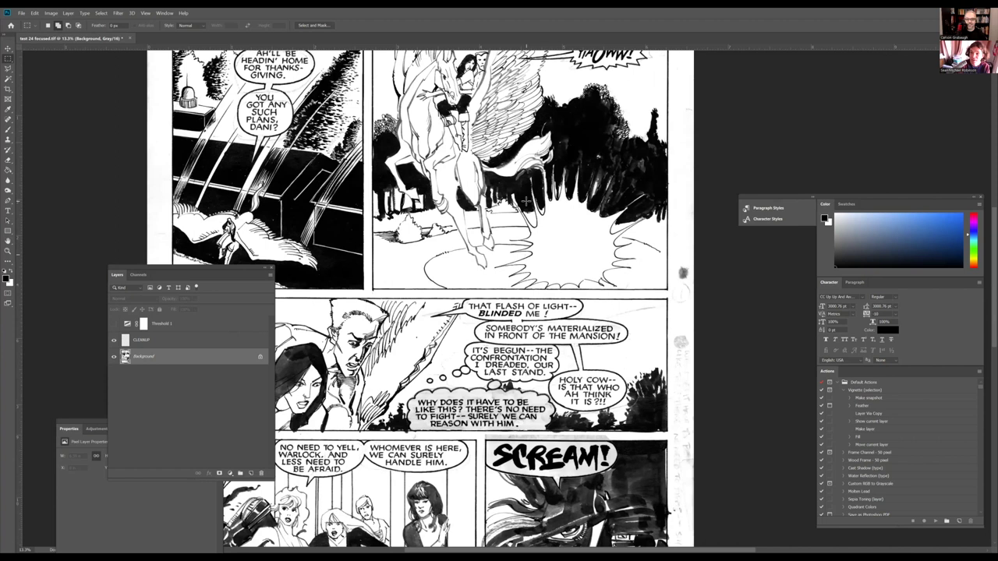
pyautogui.scroll(-1, 526, 200)
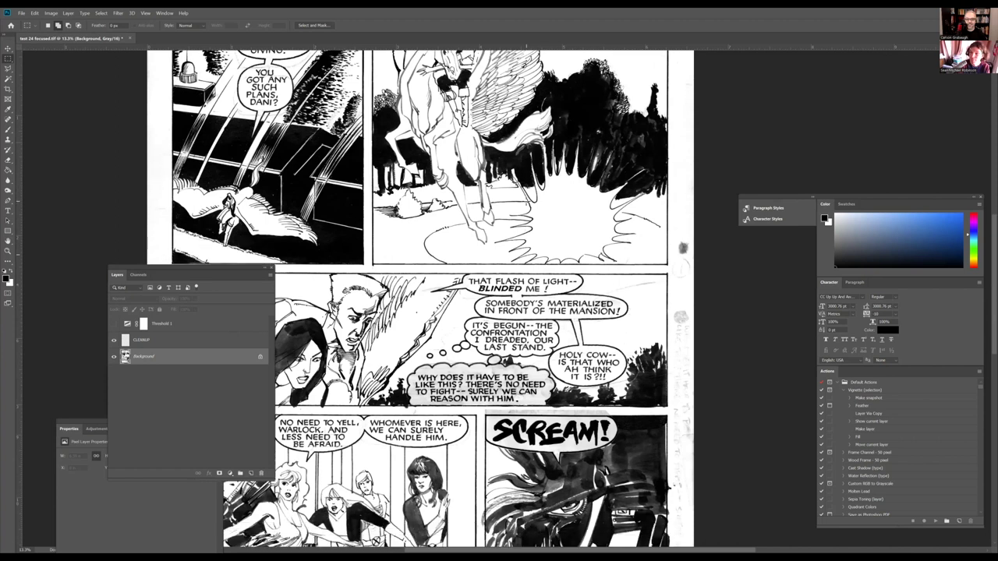
pyautogui.scroll(-4, 526, 200)
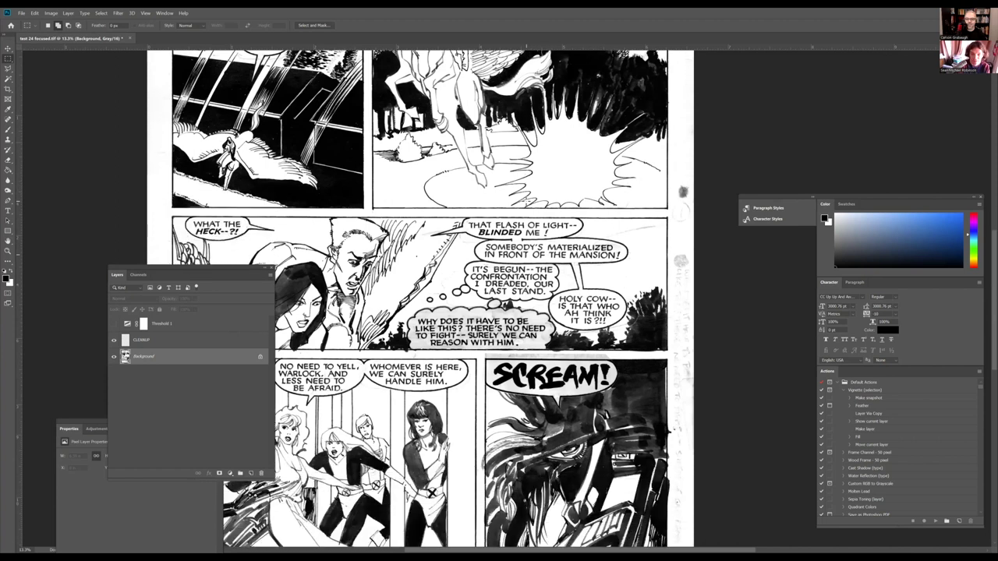